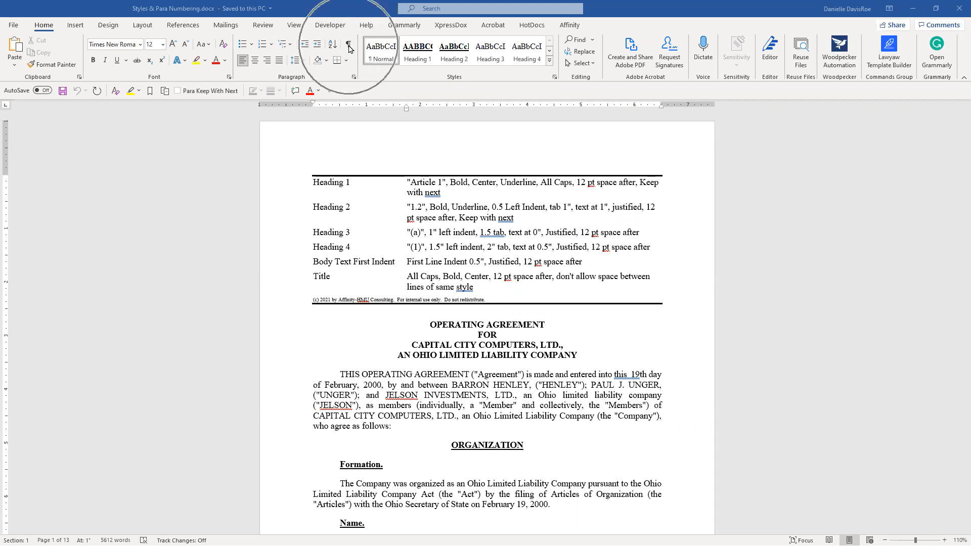
Step: Show the document's formatting marks and open the Styles pane
click(349, 47)
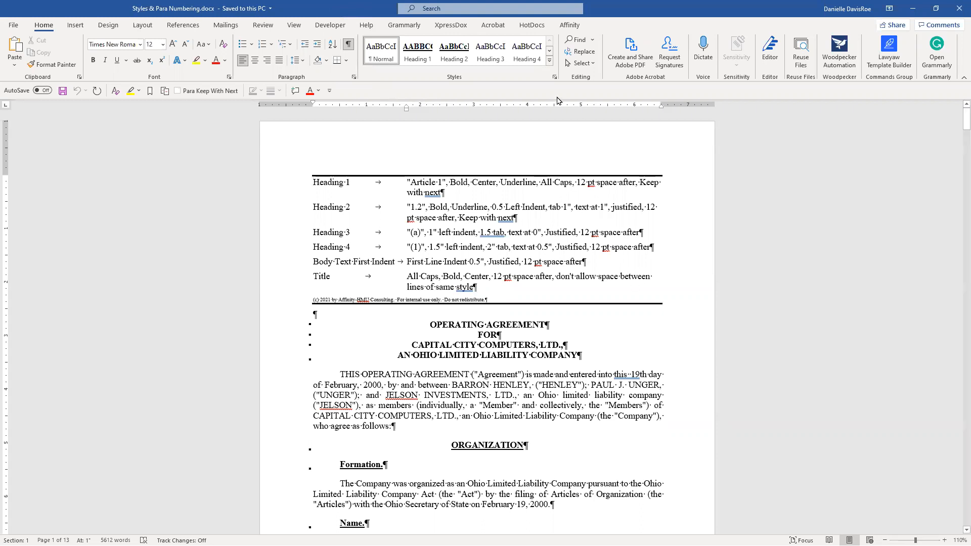
key(ctrl)
key(ctrl)
key(ctrl)
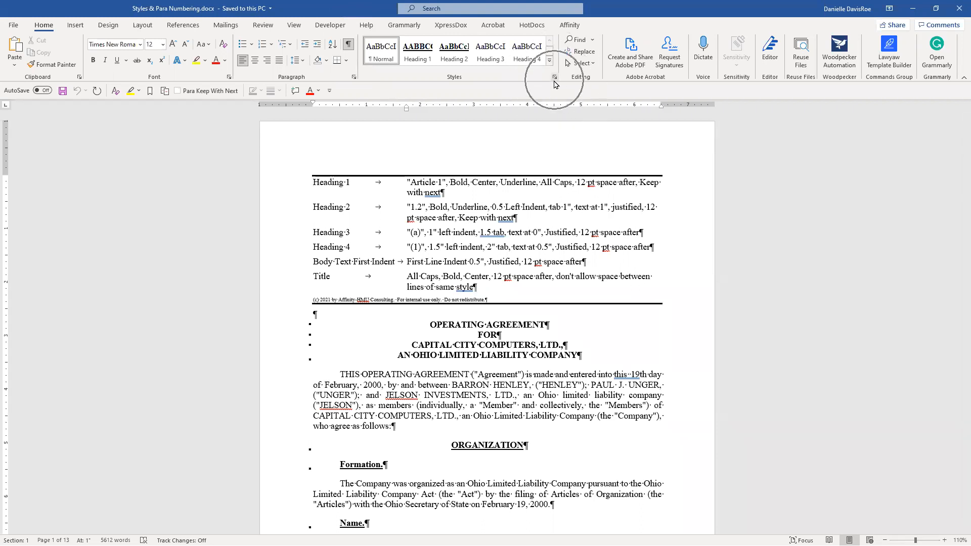
key(ctrl)
key(ctrl)
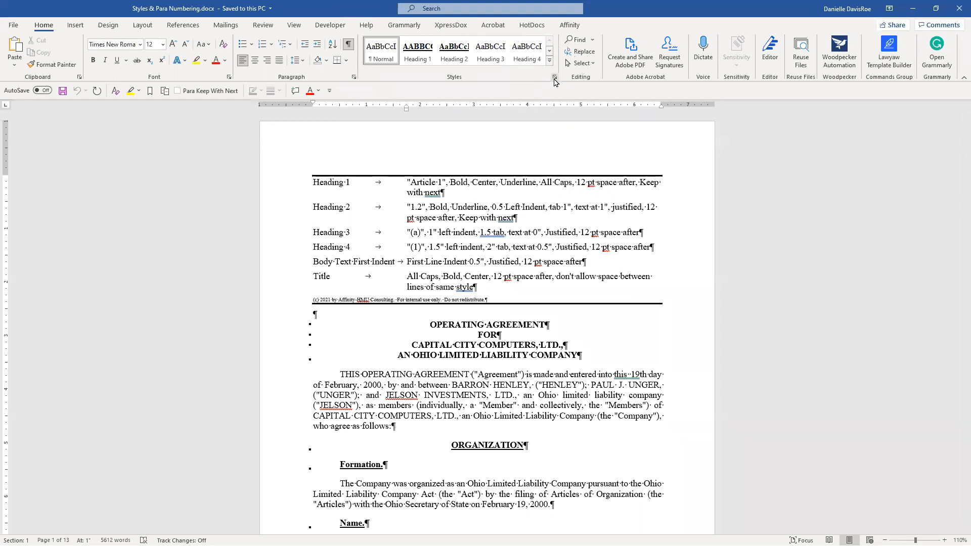
key(ctrl)
key(ctrl)
key(ctrl)
key(ctrl)
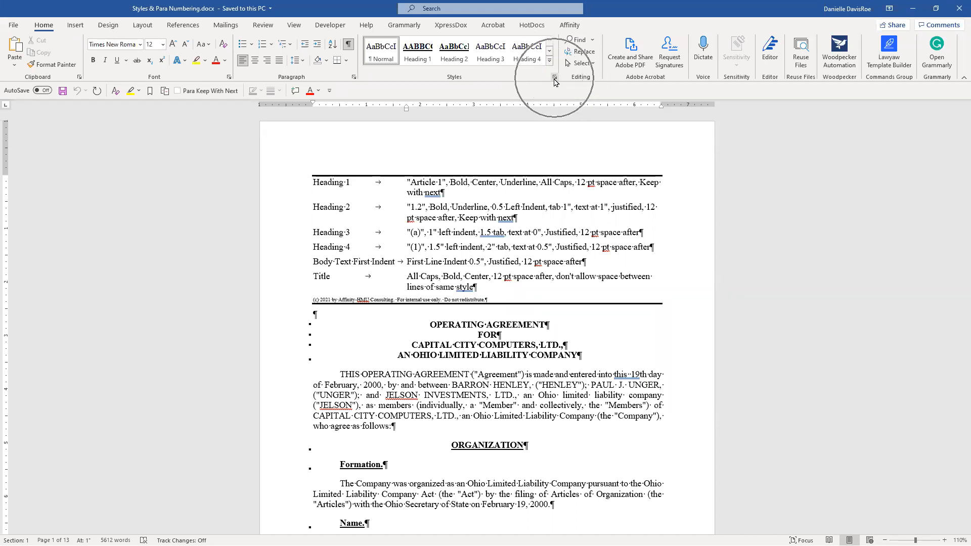
click(555, 77)
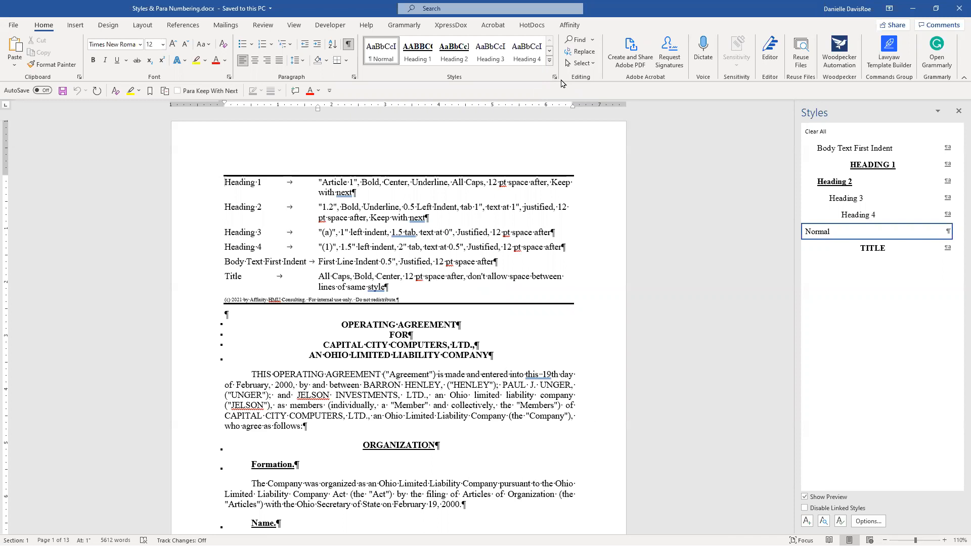
Step: Try the Styles pane as a floating window without style previews, and restore it docked with previews on
drag(869, 118, 722, 147)
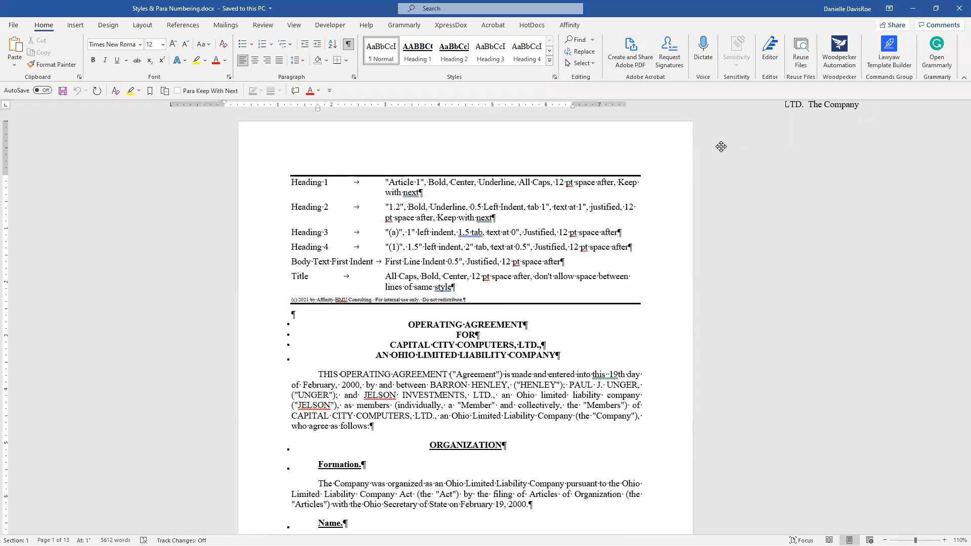
click(682, 230)
drag(692, 267, 682, 335)
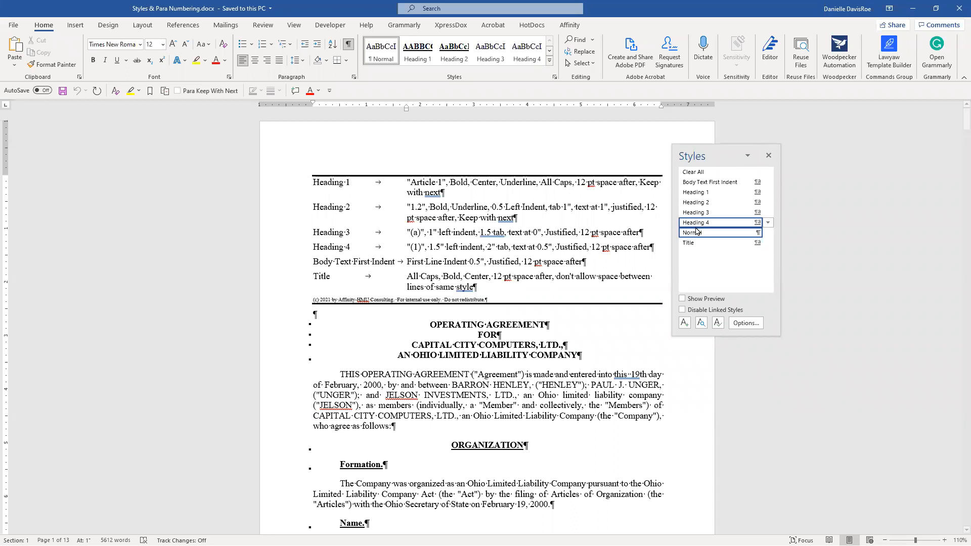
double_click(727, 156)
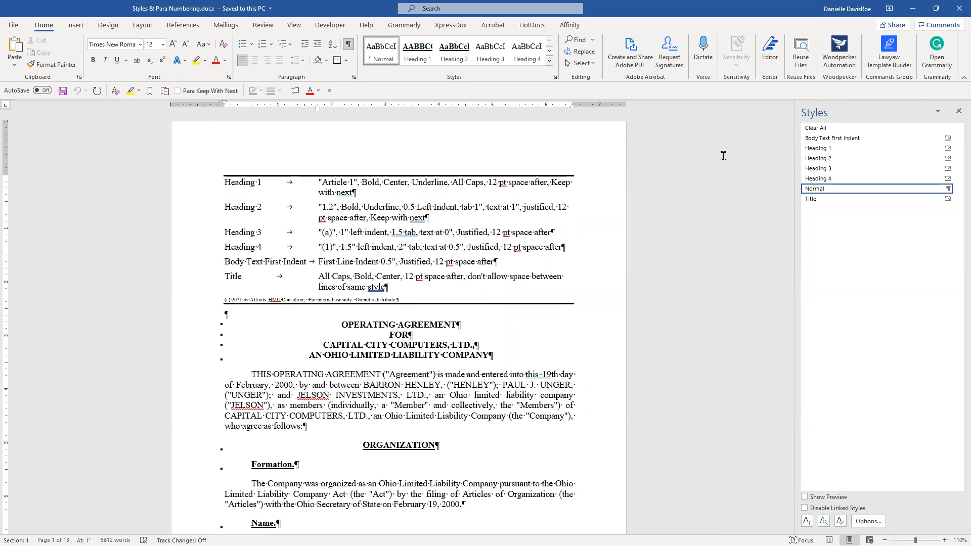
click(821, 500)
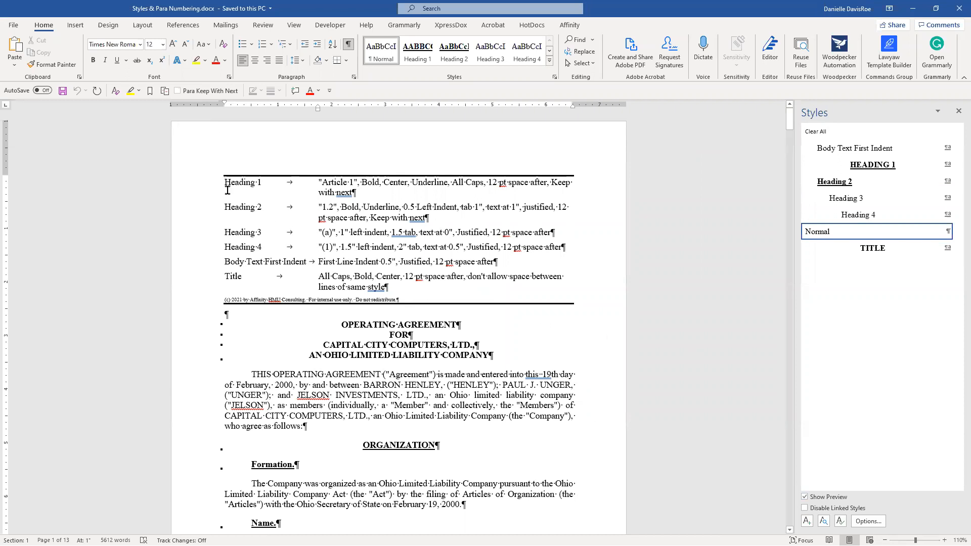
Step: Examine the style specification list and the styles applied to the ORGANIZATION heading, the Formation heading and the opening agreement paragraph
drag(228, 183, 421, 299)
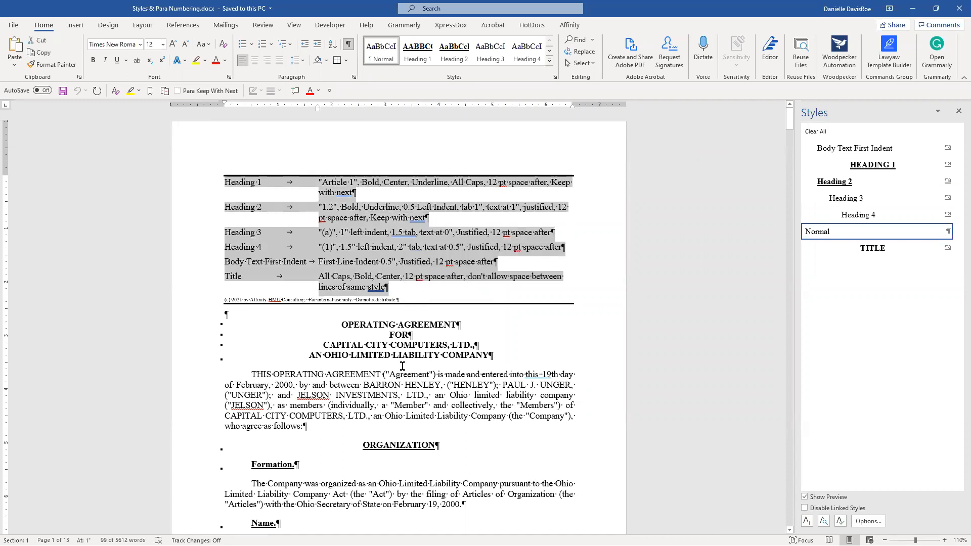
click(396, 281)
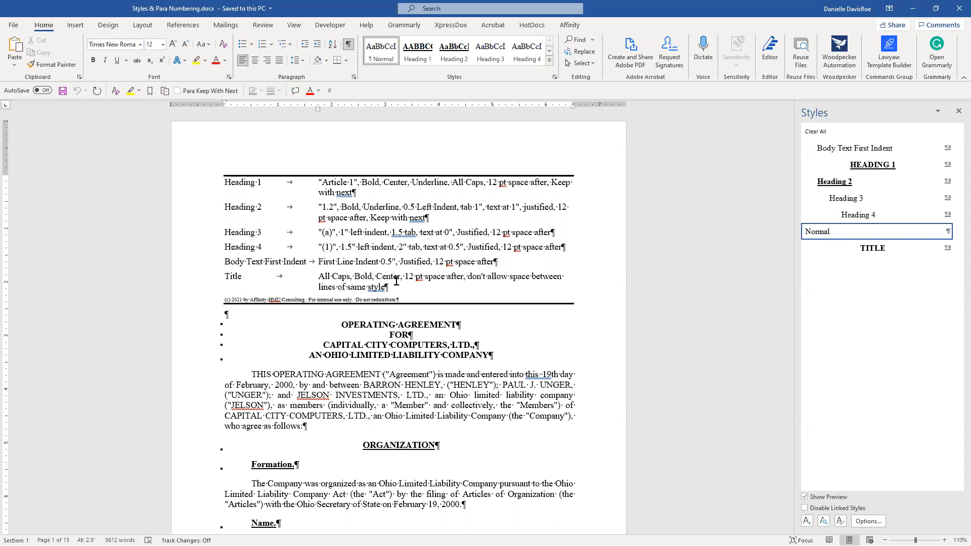
click(400, 447)
key(ctrl)
key(ctrl)
key(ctrl)
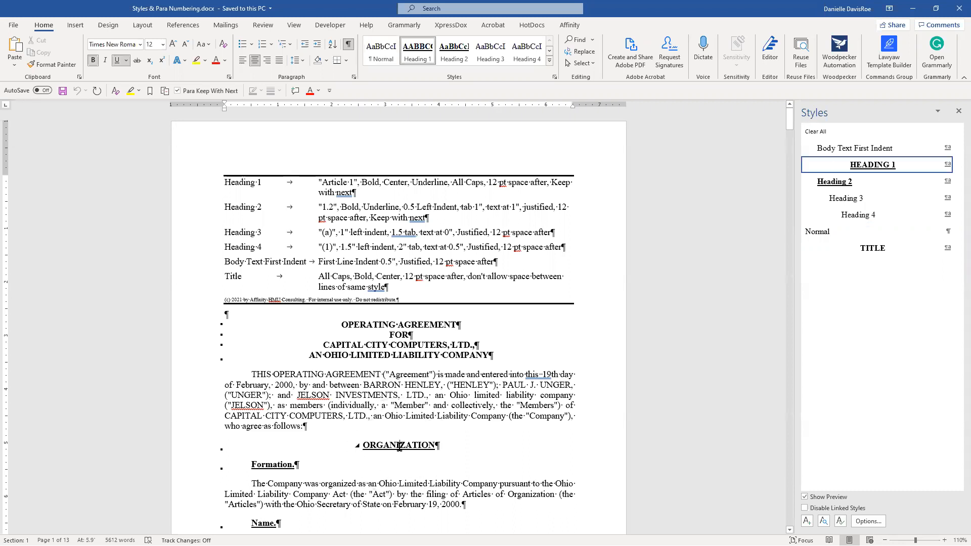
click(250, 464)
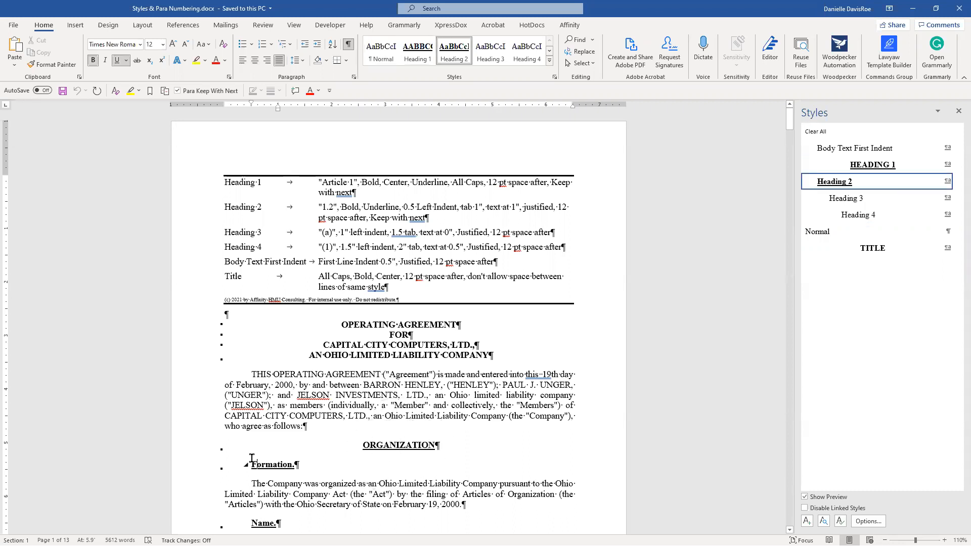
scroll(259, 461, down, 1)
click(264, 472)
key(ctrl)
scroll(303, 440, up, 1)
click(333, 413)
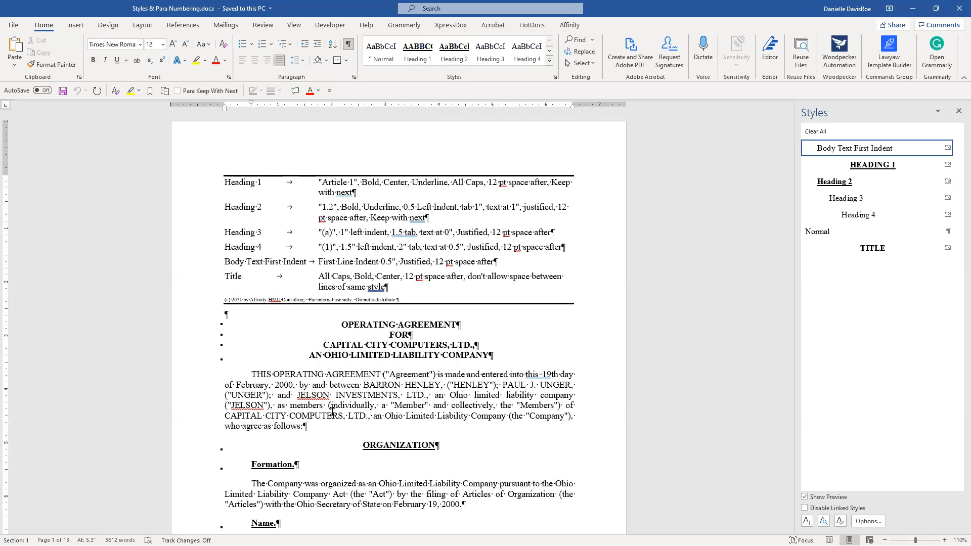
Step: Define a new multilevel list style with the name "Numbering - Operating Agreement"
click(40, 25)
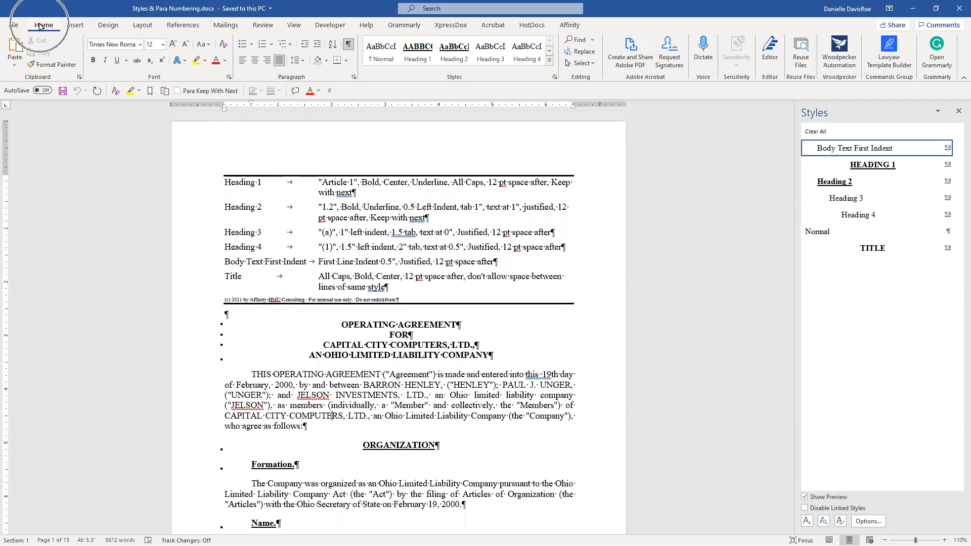
click(289, 47)
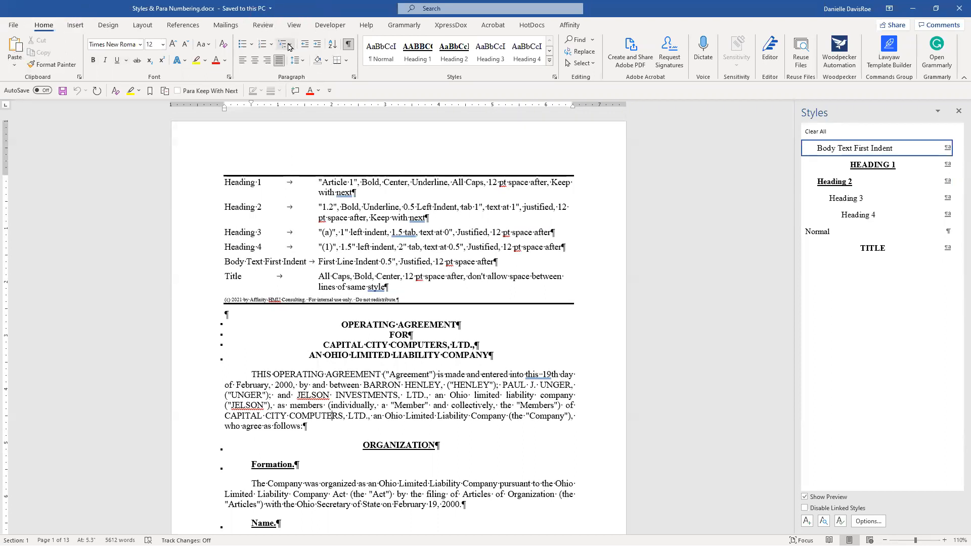
click(289, 47)
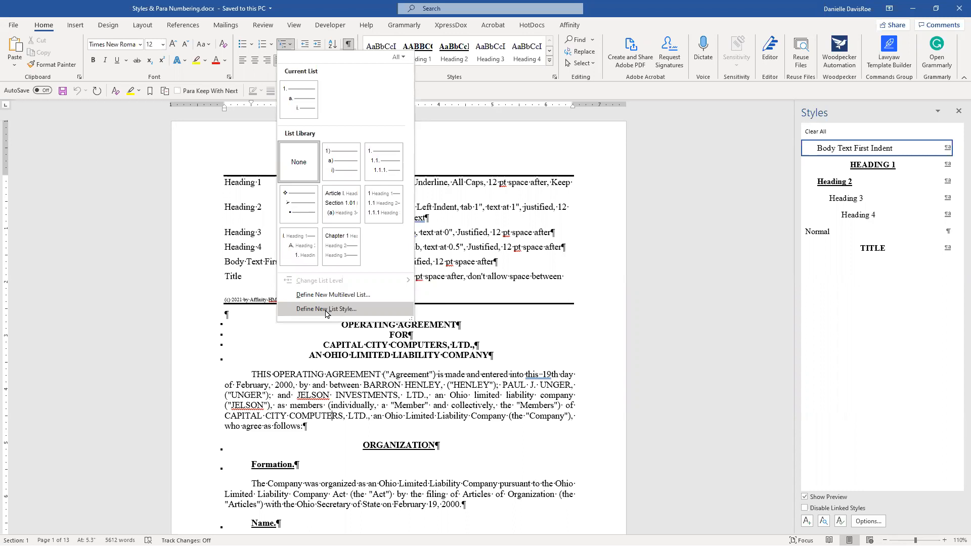
click(327, 313)
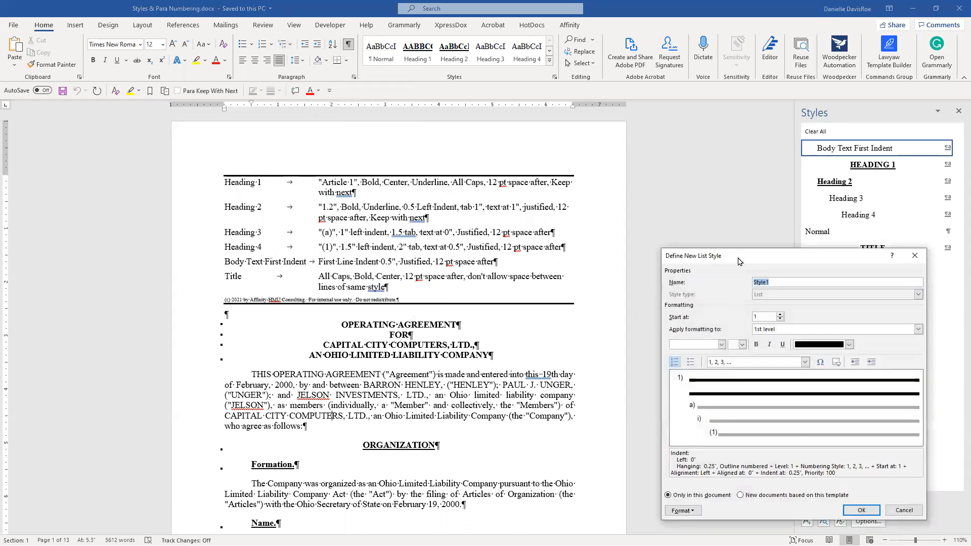
drag(739, 261, 501, 138)
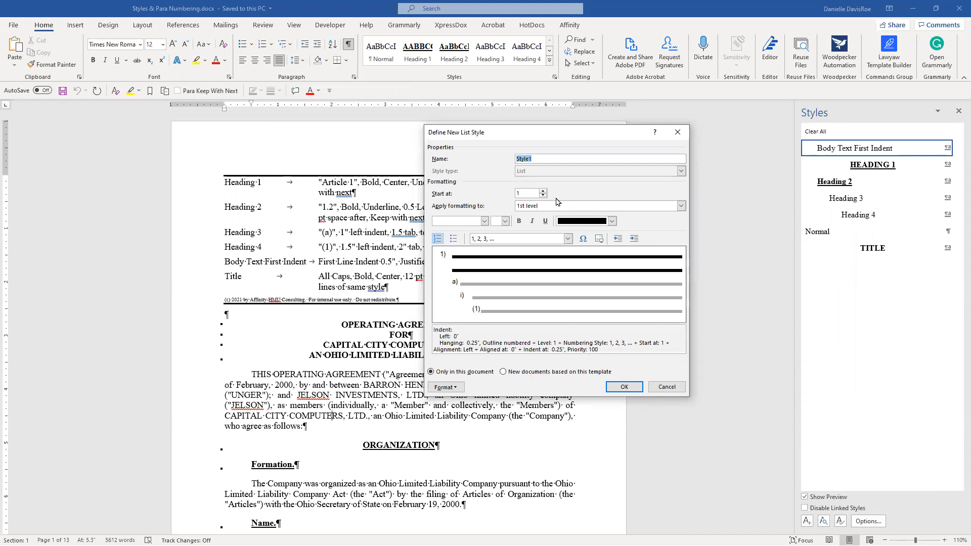
text(Numbering - Operating Agreement)
click(519, 172)
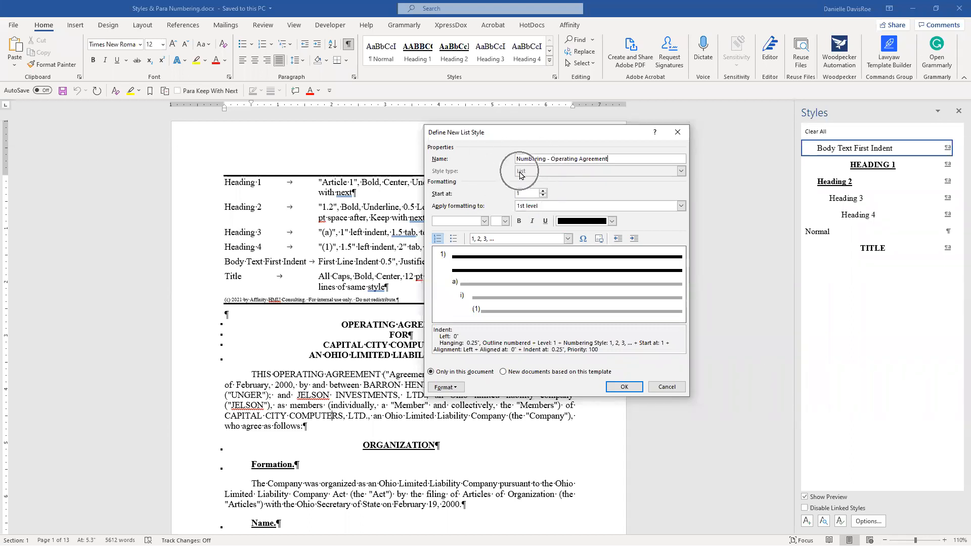
click(520, 172)
click(520, 172)
click(445, 388)
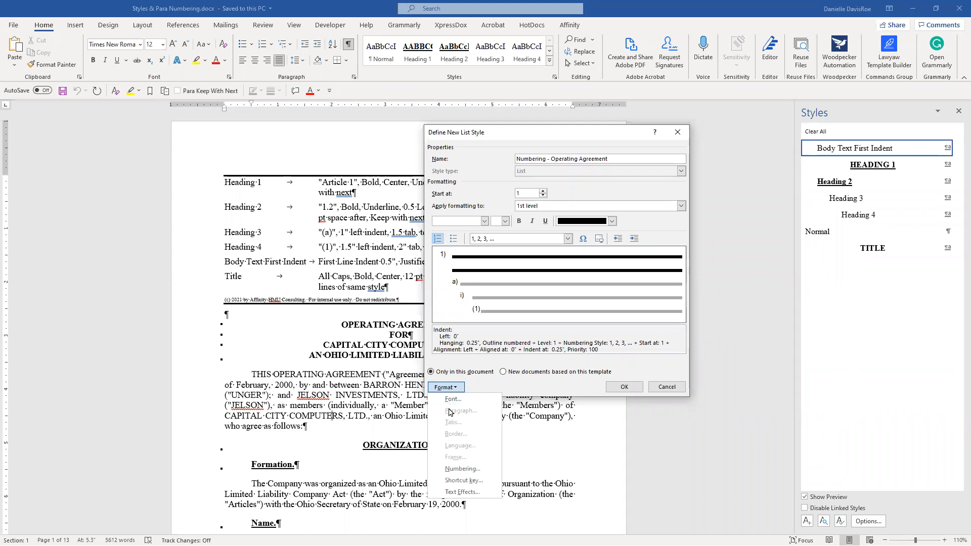
click(484, 474)
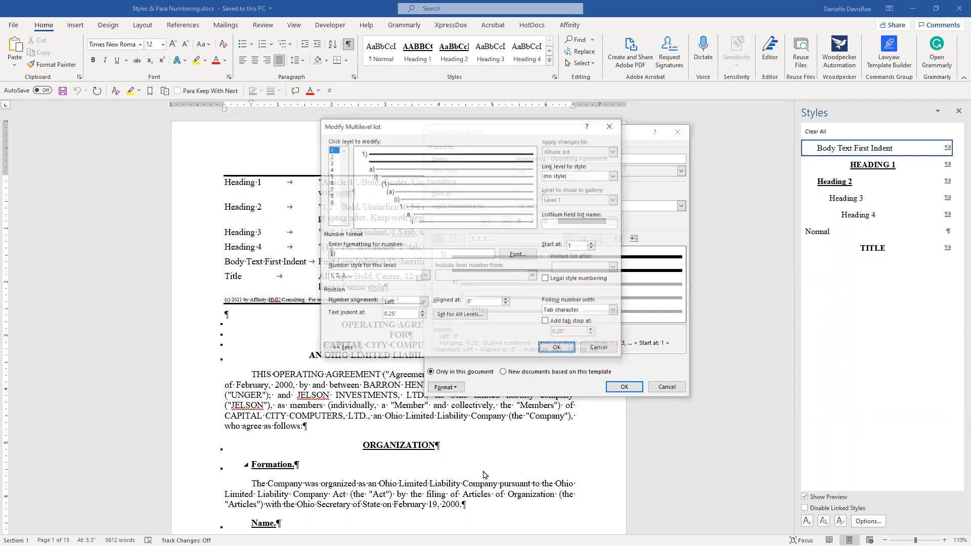
click(349, 350)
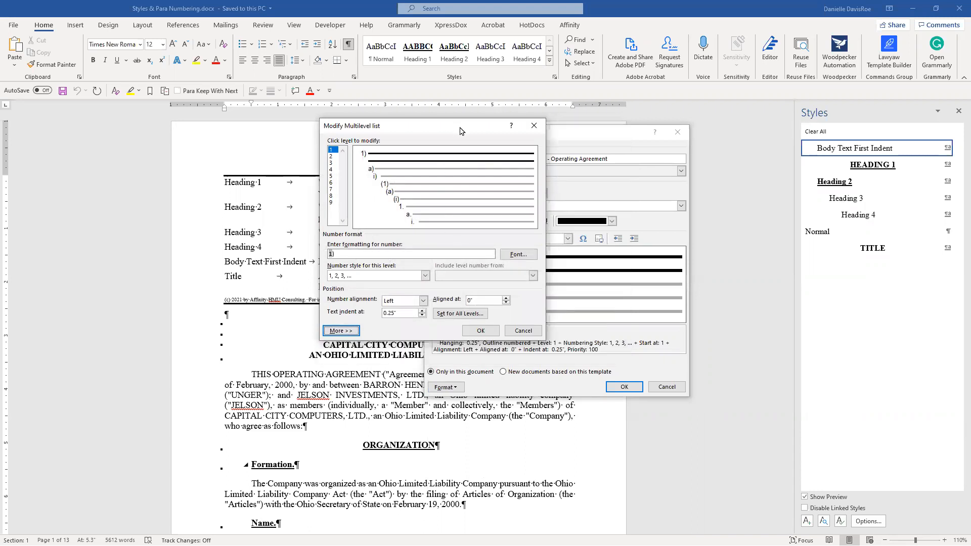
drag(460, 128, 282, 298)
click(499, 129)
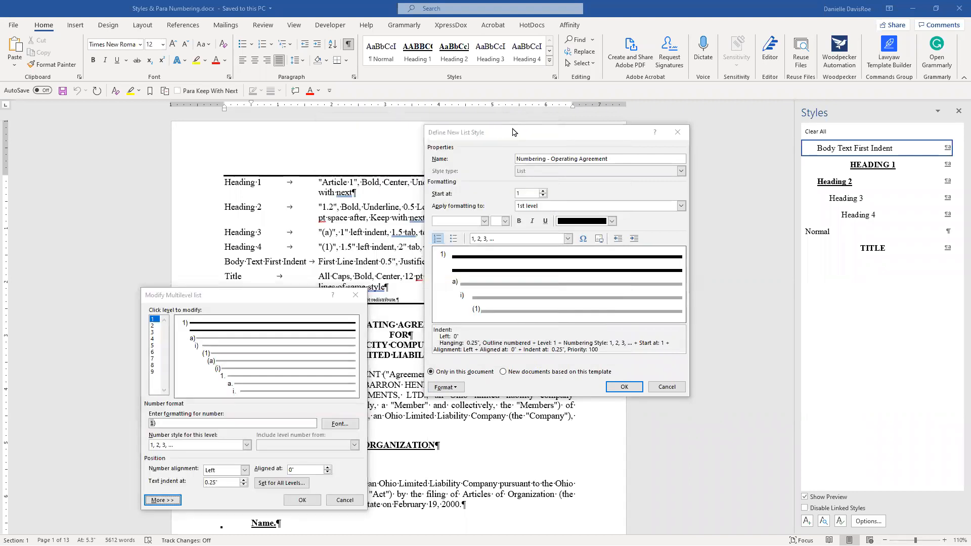
click(439, 133)
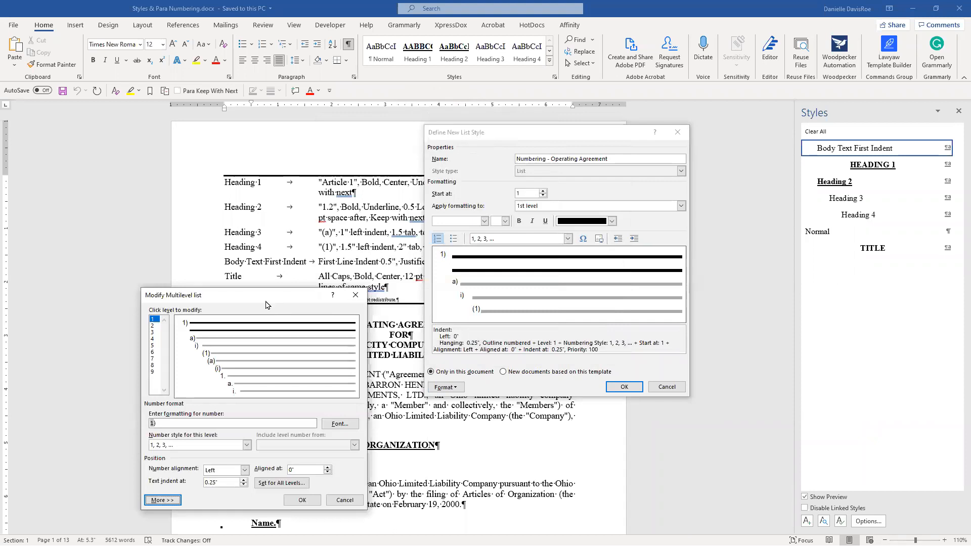
drag(266, 305, 329, 325)
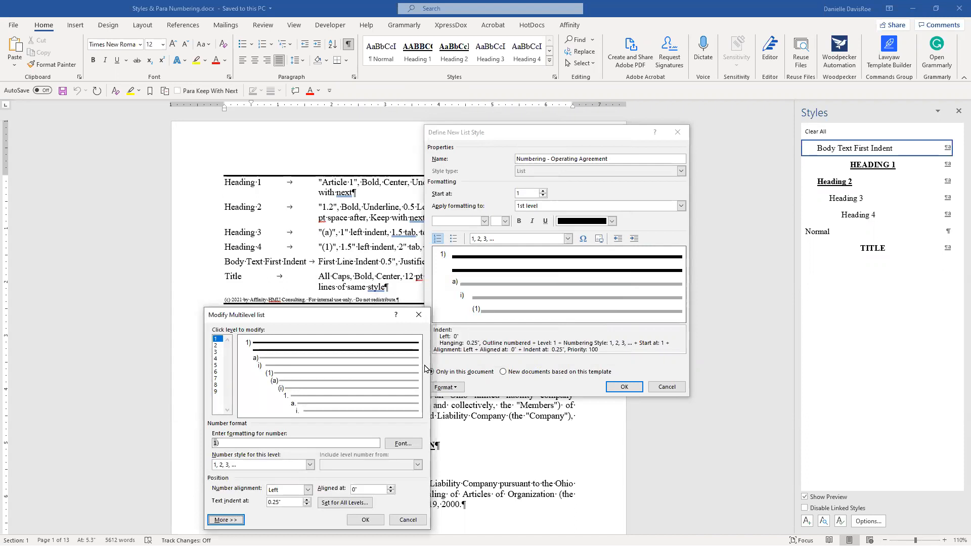
click(363, 521)
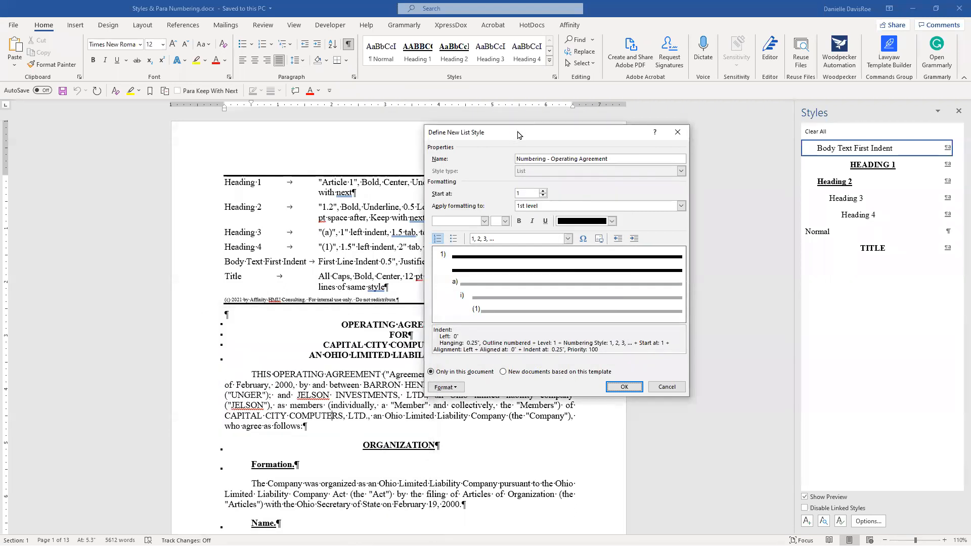
Step: Open the new list style's numbering settings with all options shown and link level 1 to the Heading 1 style
drag(518, 134, 688, 135)
click(621, 389)
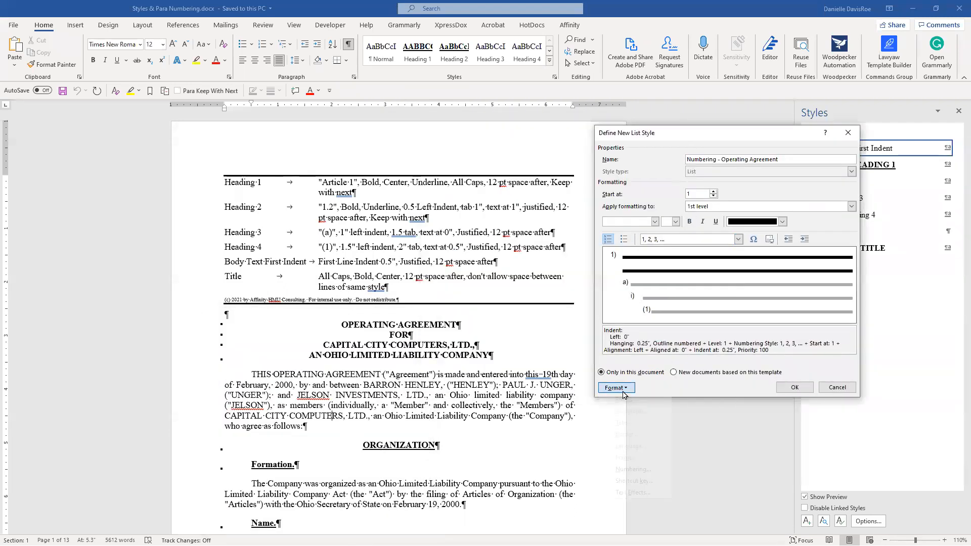
click(632, 469)
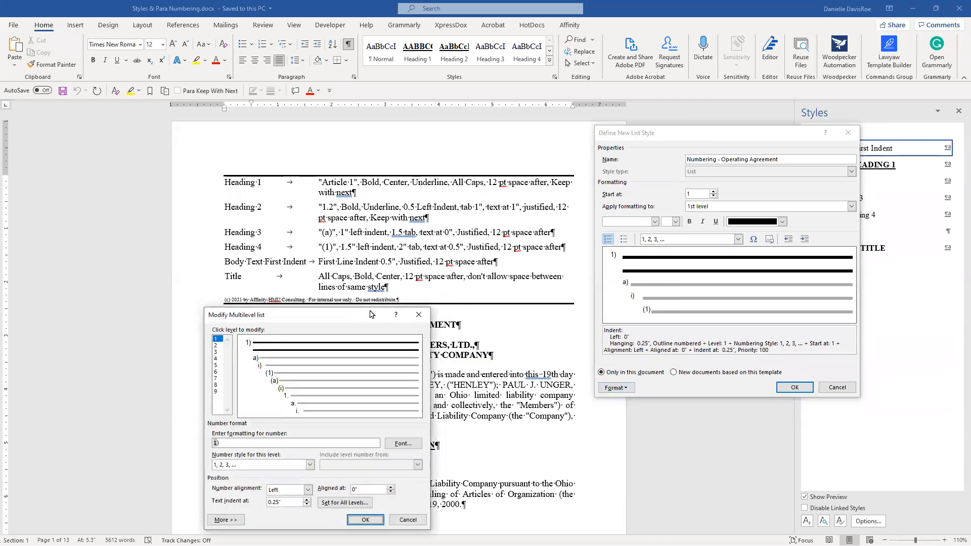
drag(370, 314, 585, 297)
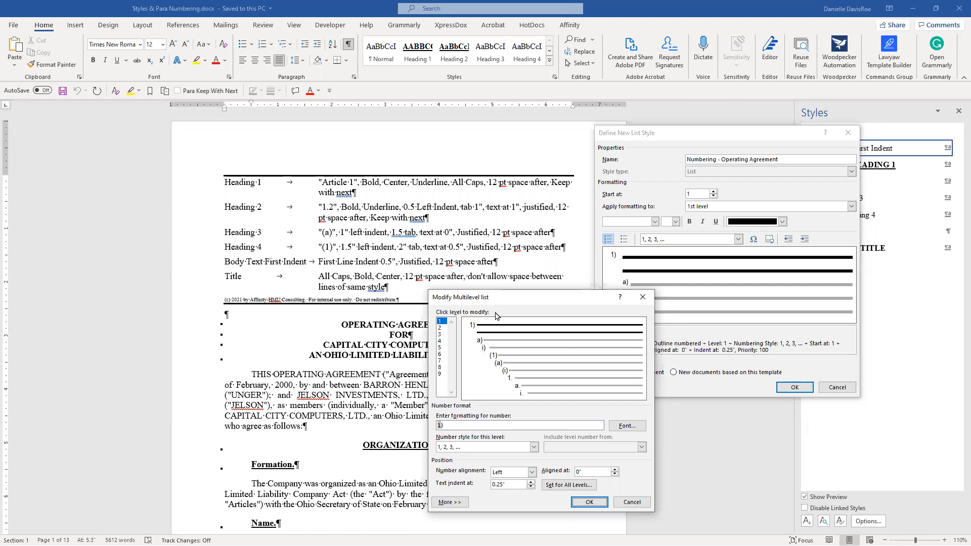
key(ctrl)
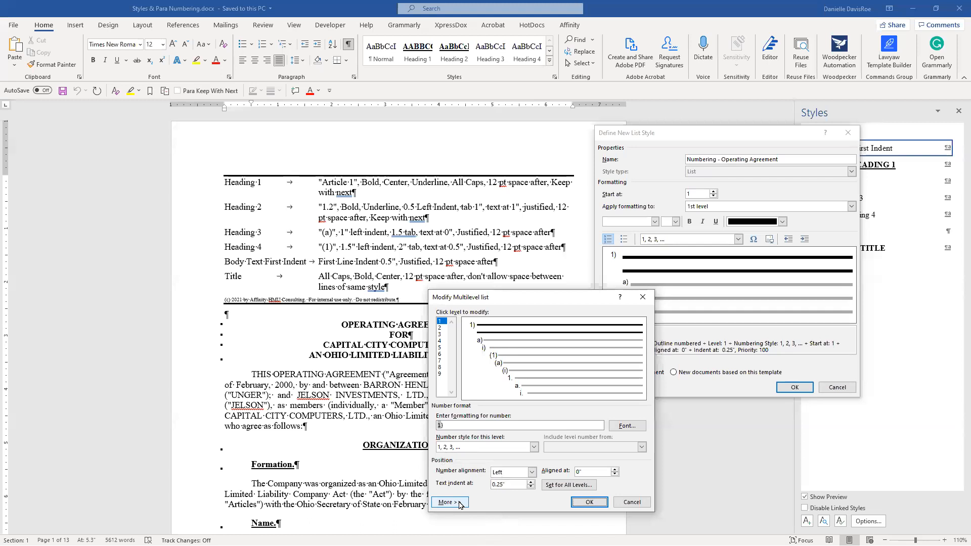
click(459, 502)
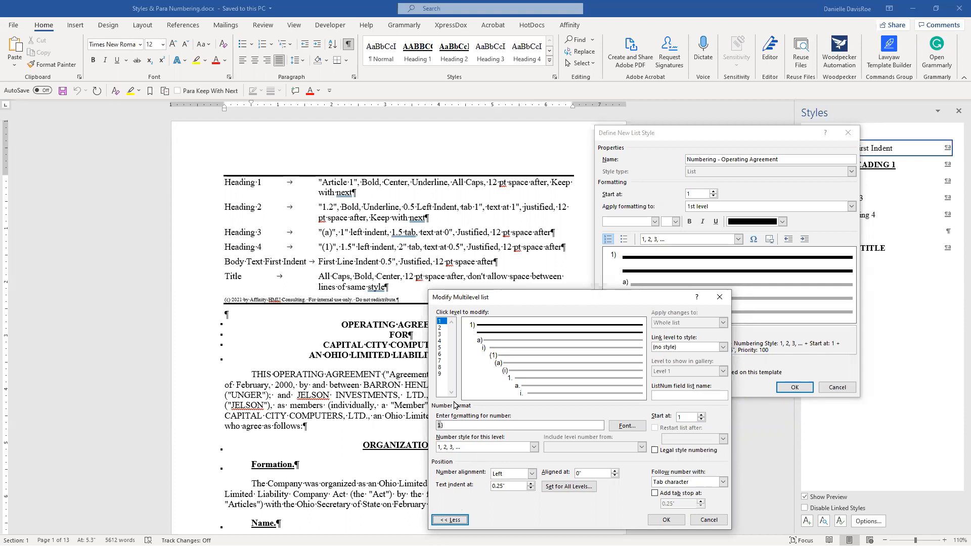
click(444, 322)
click(723, 347)
text(h)
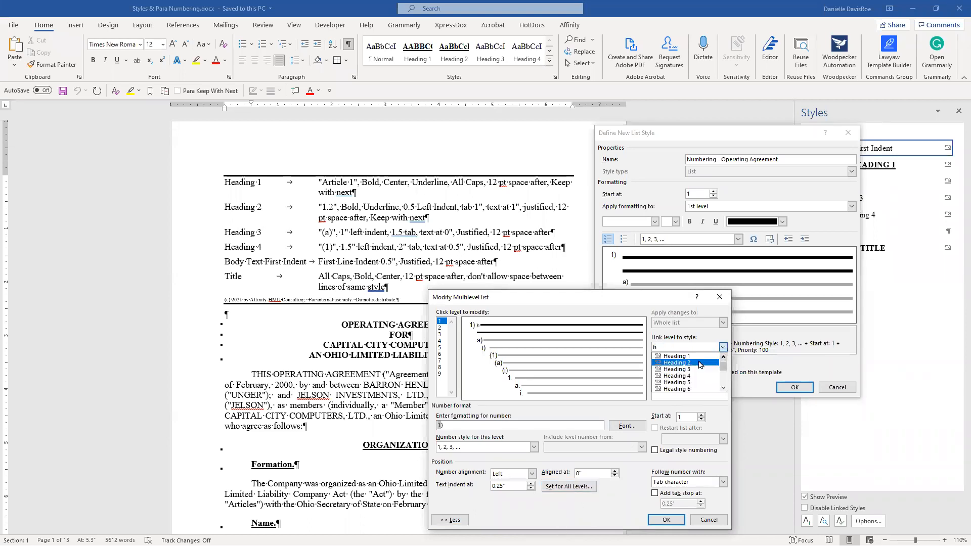
click(690, 357)
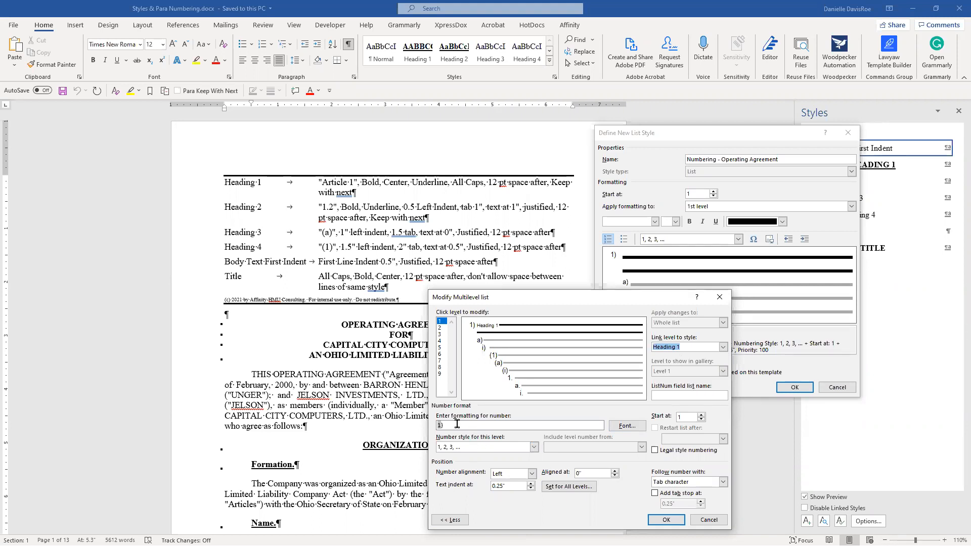
Step: Clear the existing number and its parenthesis from level 1's number format
key(ctrl)
key(ctrl)
key(ctrl)
key(ctrl)
key(ctrl)
click(476, 426)
key(BackSpace)
text(1)
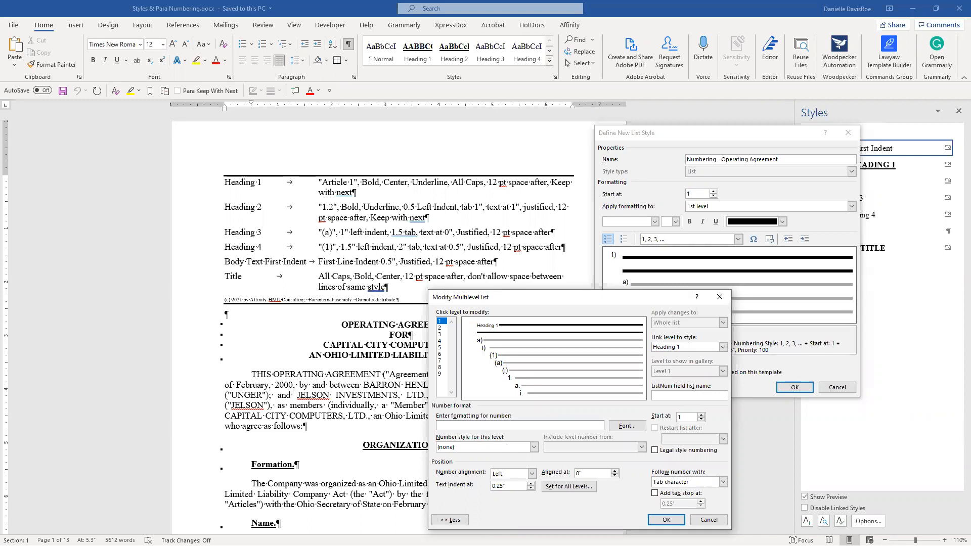
Step: Enter "Article " as level 1's number text and add a number in the 1, 2, 3, … style after it
text(ARtic)
key(BackSpace)
key(BackSpace)
key(BackSpace)
key(BackSpace)
text(rticle)
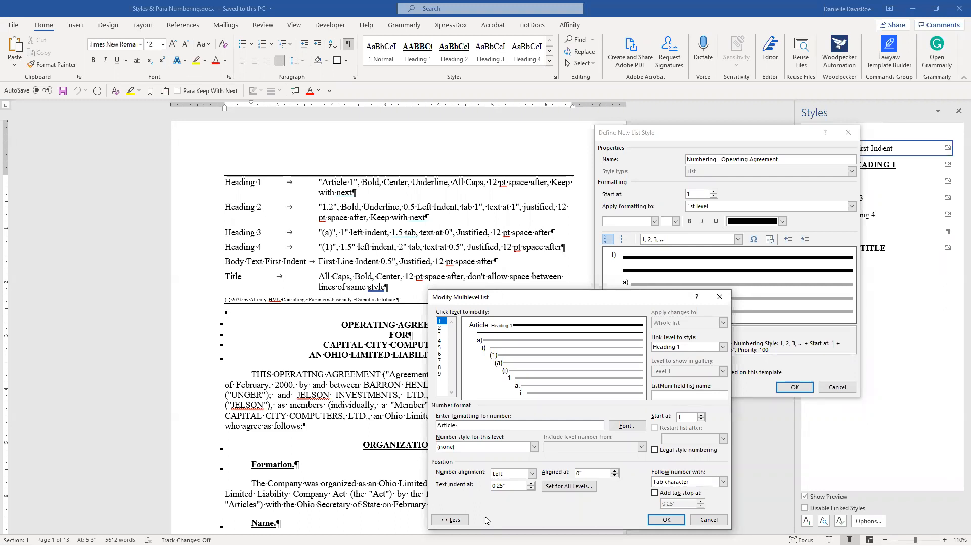
click(471, 448)
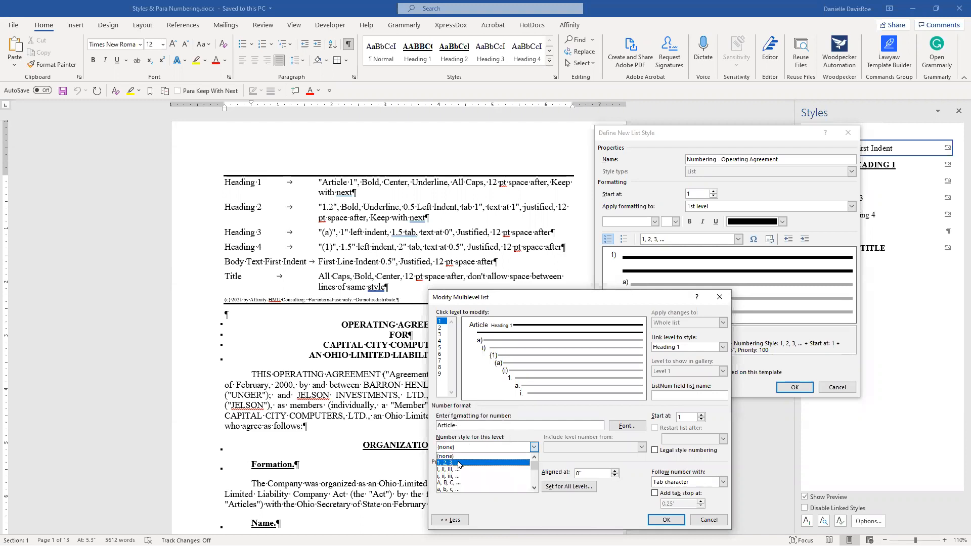
click(459, 463)
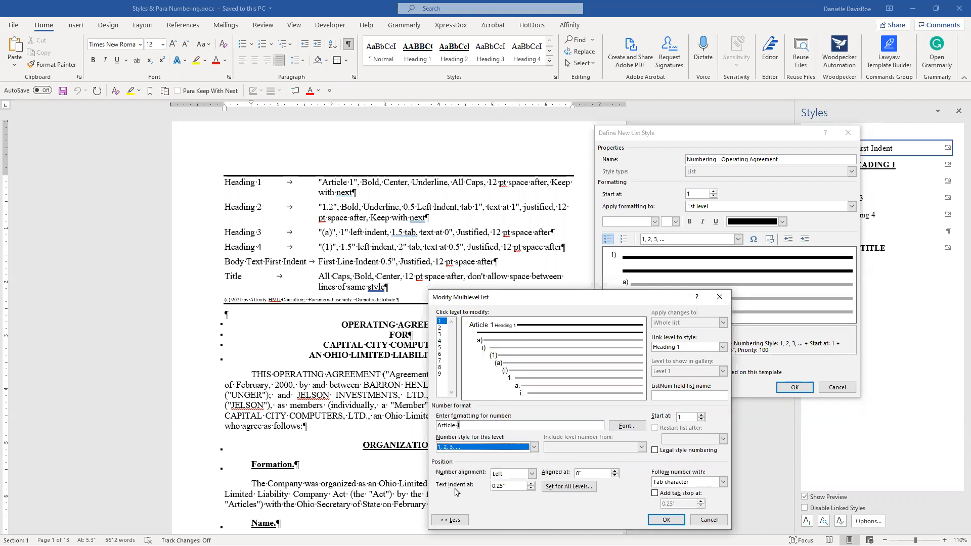
Step: Set level 1's text indent to 0, keeping the number aligned at 0"
click(578, 473)
key(ctrl)
key(ctrl)
key(ctrl)
key(ctrl)
click(509, 486)
double_click(509, 486)
text(0)
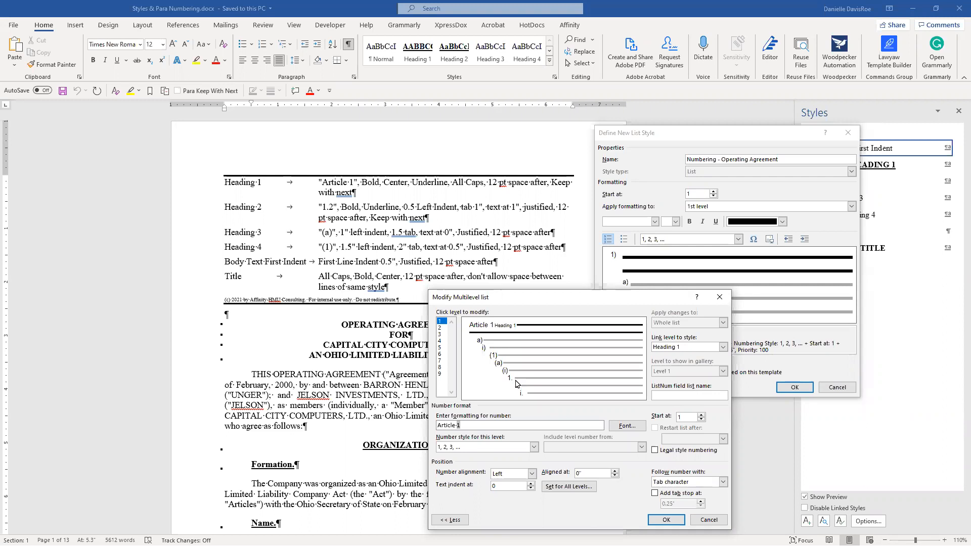
Step: Have nothing follow the level 1 number, and save the numbering settings and the new list style
drag(559, 300, 664, 282)
key(ctrl)
key(ctrl)
key(ctrl)
key(ctrl)
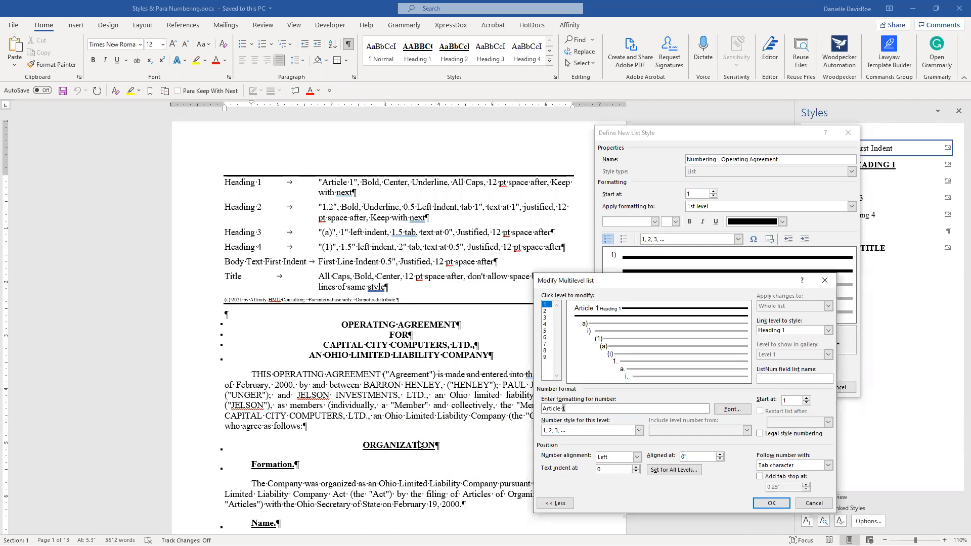
key(ctrl)
click(829, 466)
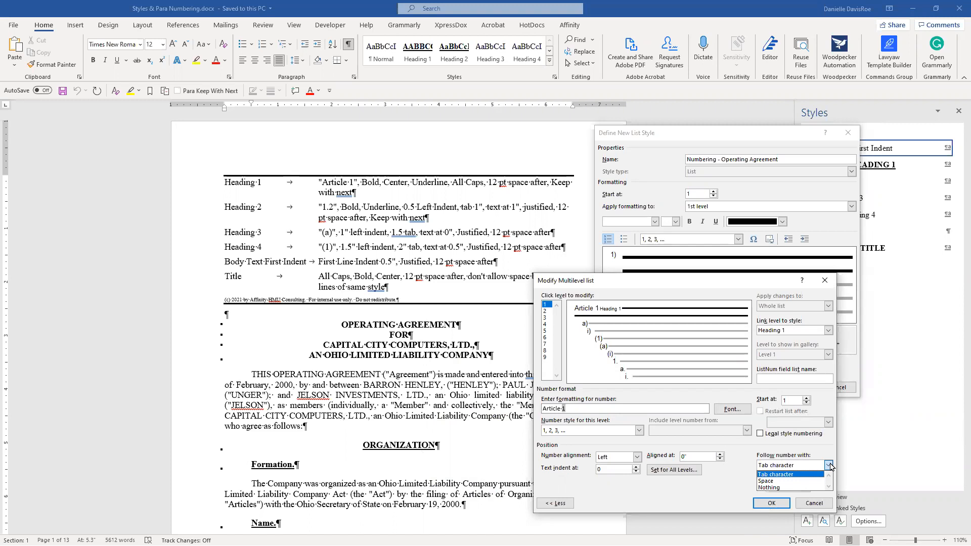
click(800, 487)
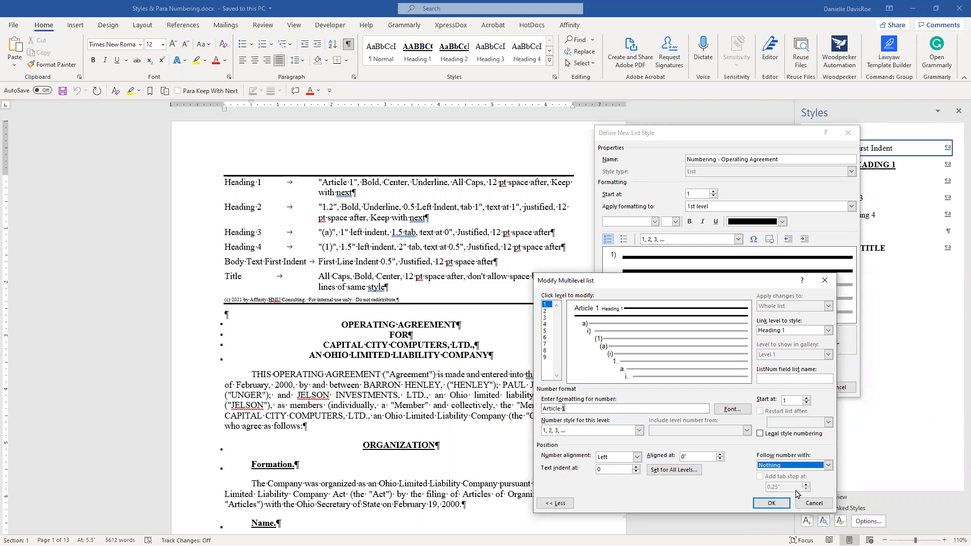
click(760, 504)
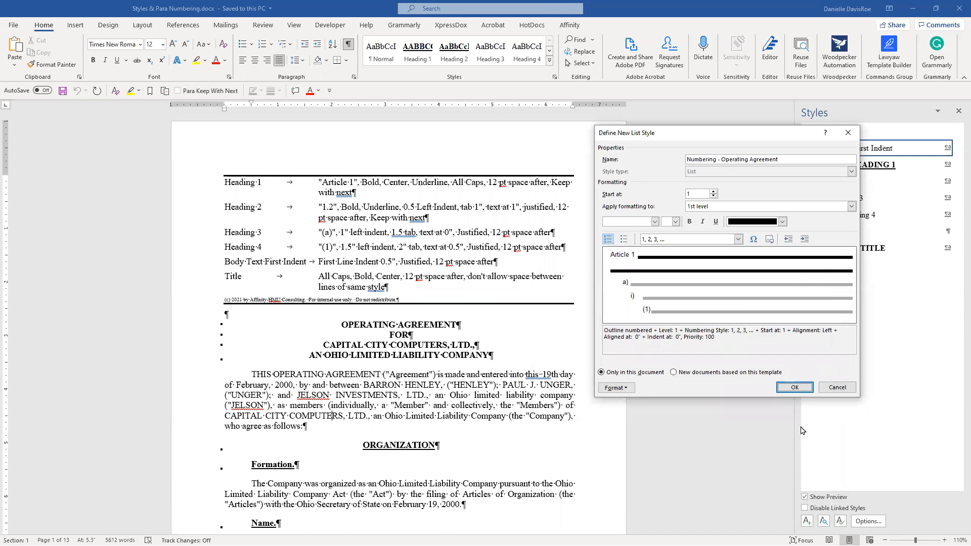
click(794, 388)
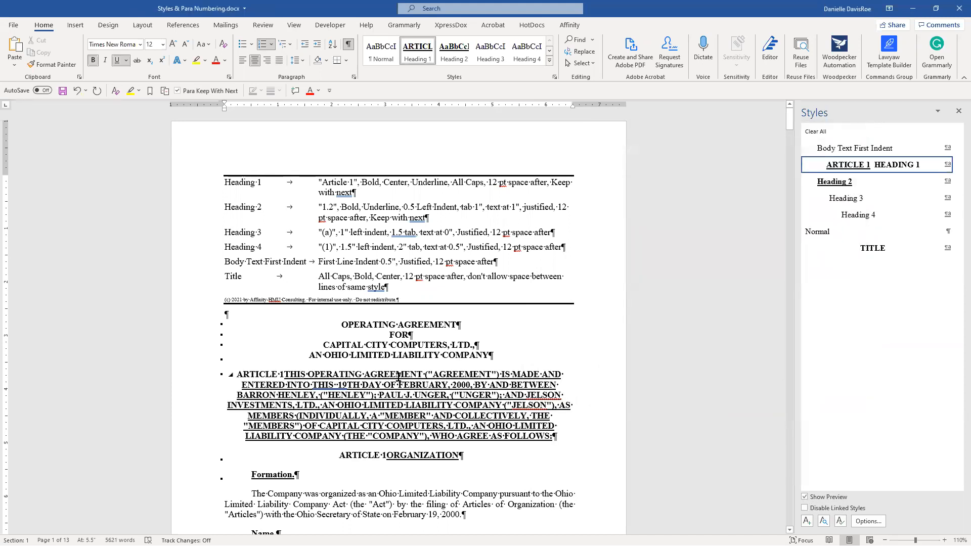
Step: Return the opening agreement paragraph to the Body Text First Indent style
click(895, 167)
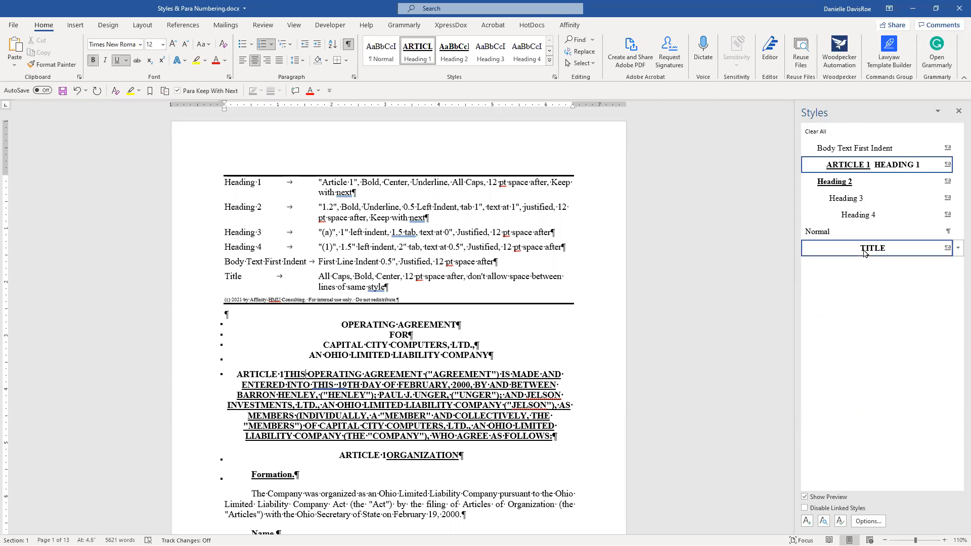
mouse_move(864, 253)
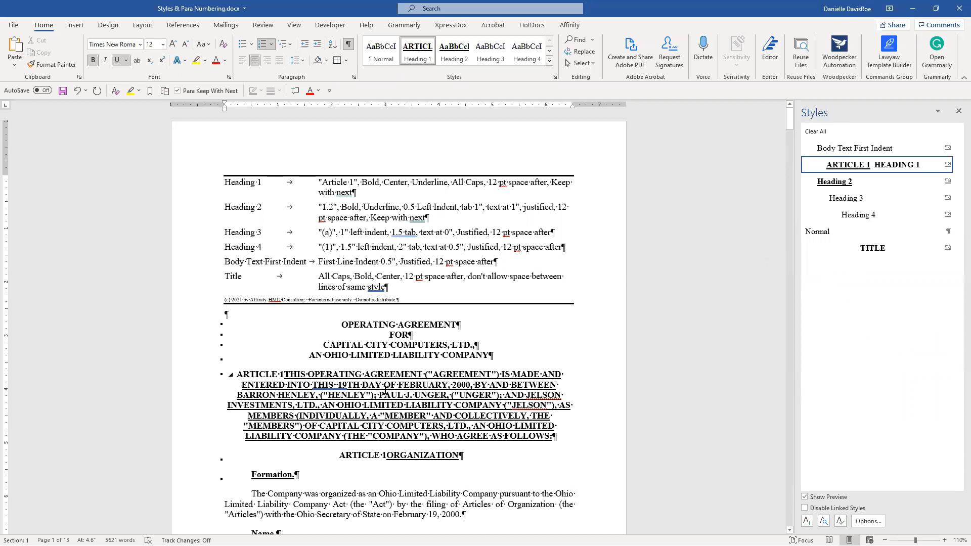
click(853, 149)
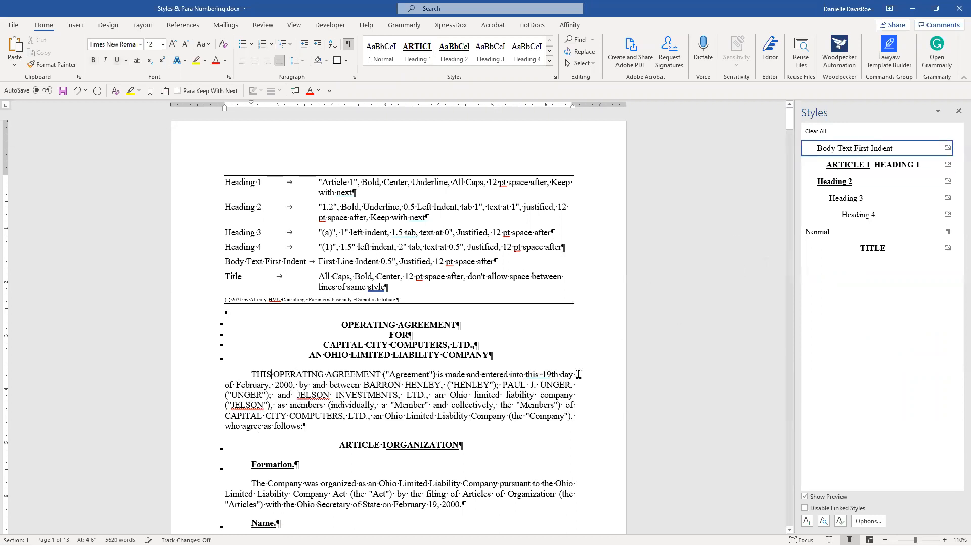
Step: Insert a manual line break between article number and title in the ORGANIZATION and BOOKS, RECORDS AND ACCOUNTING headings
click(387, 445)
scroll(427, 452, down, 2)
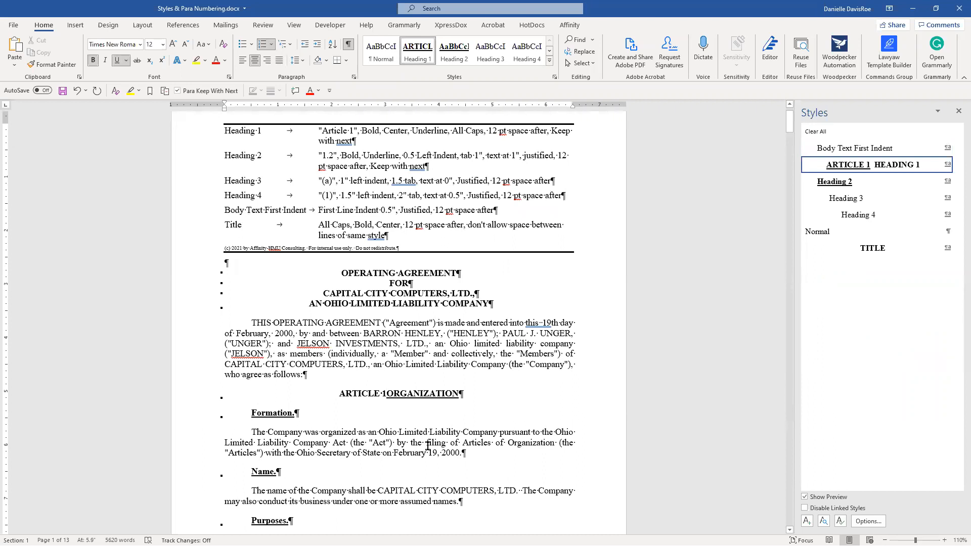
key(shift+Return)
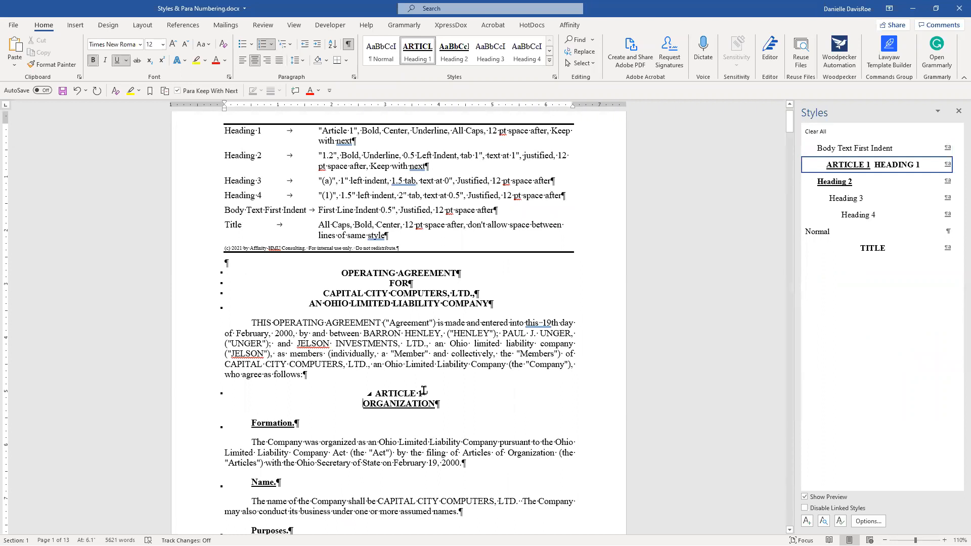
scroll(421, 406, down, 10)
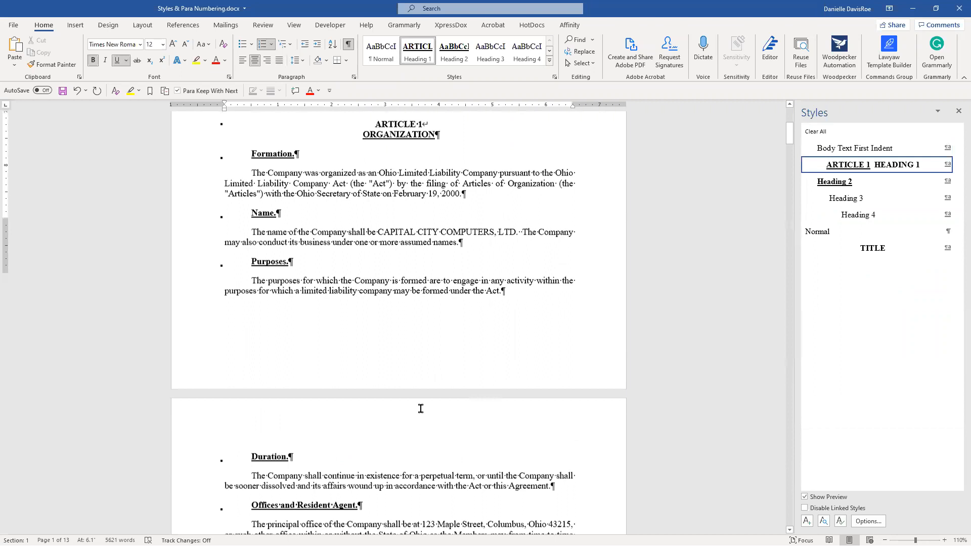
click(362, 363)
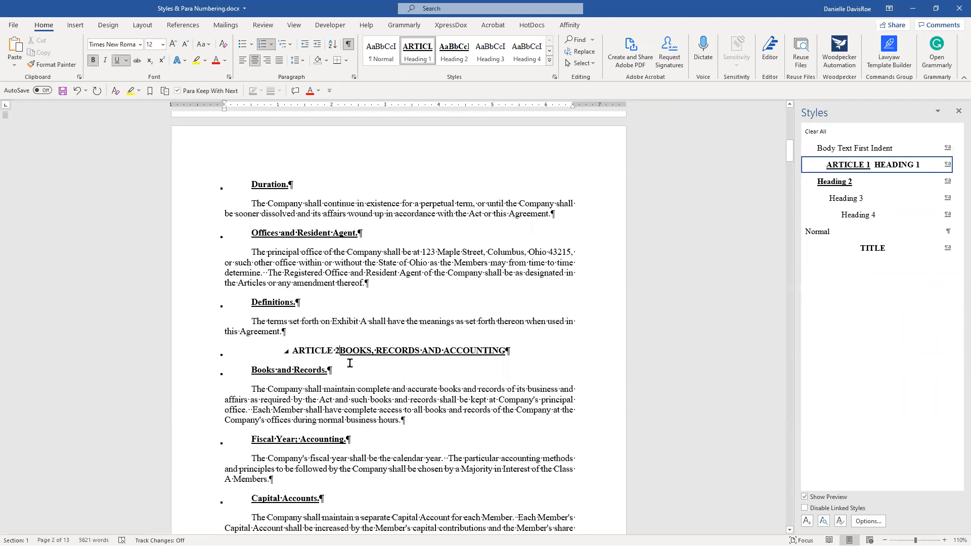
key(shift+Return)
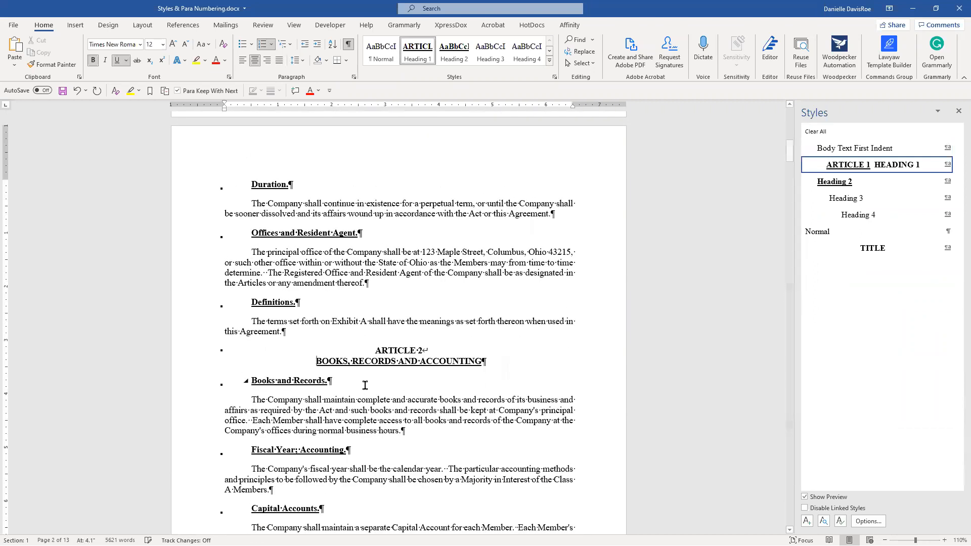
Step: Insert a manual line break between the article number and the title of the CAPITAL CONTRIBUTIONS heading
scroll(373, 389, down, 2)
scroll(372, 389, down, 8)
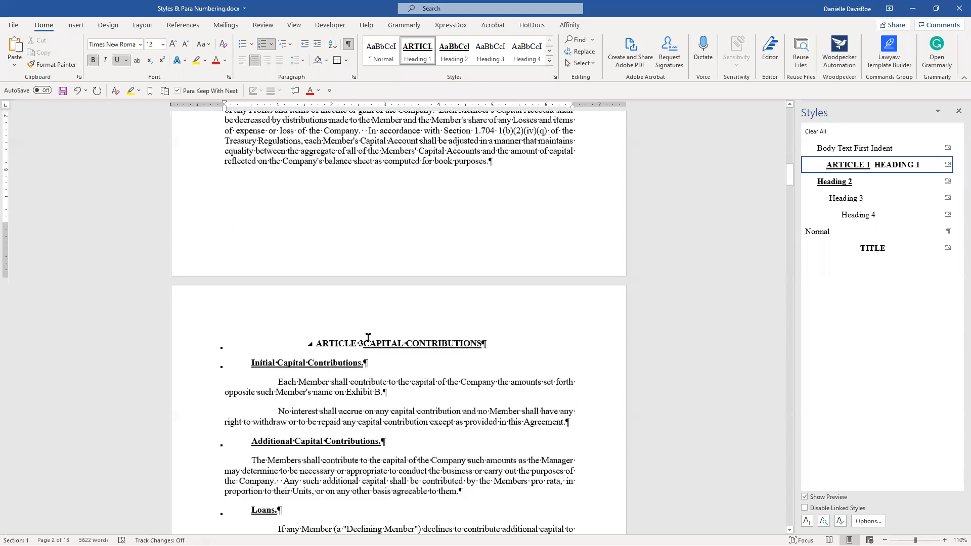
click(362, 345)
click(365, 345)
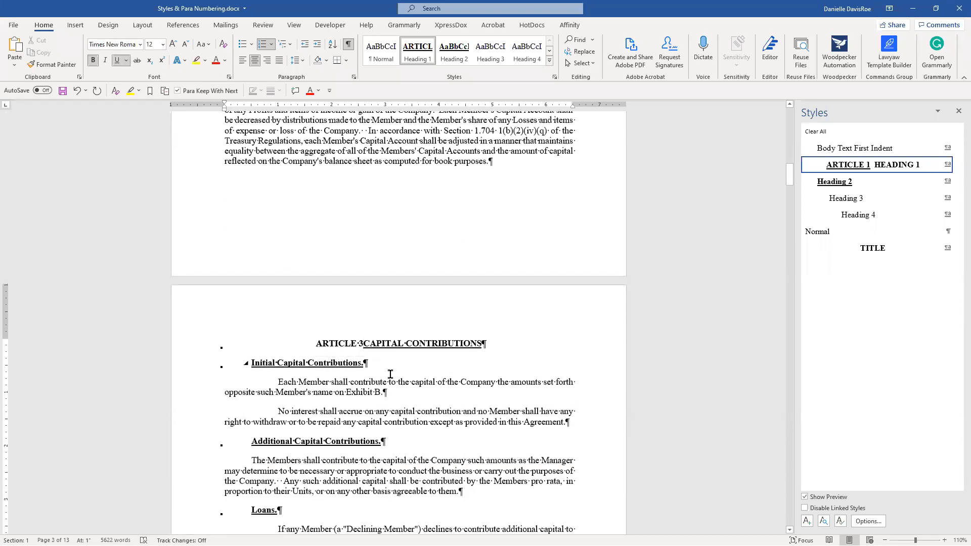
key(shift+Return)
scroll(422, 371, down, 2)
scroll(422, 372, down, 4)
scroll(424, 344, up, 13)
scroll(430, 344, up, 20)
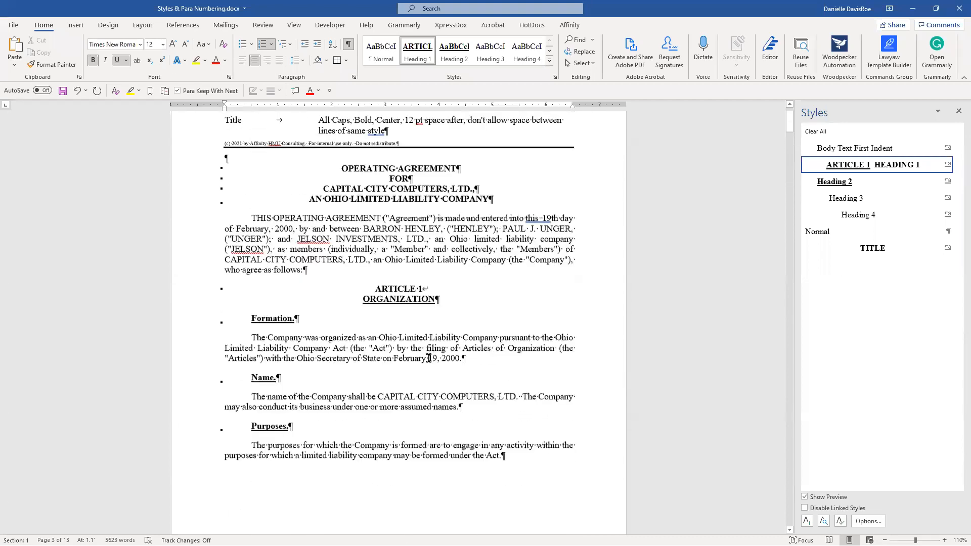
Step: Try the Heading 1 style on the Formation heading and return it to Heading 2
scroll(433, 369, down, 2)
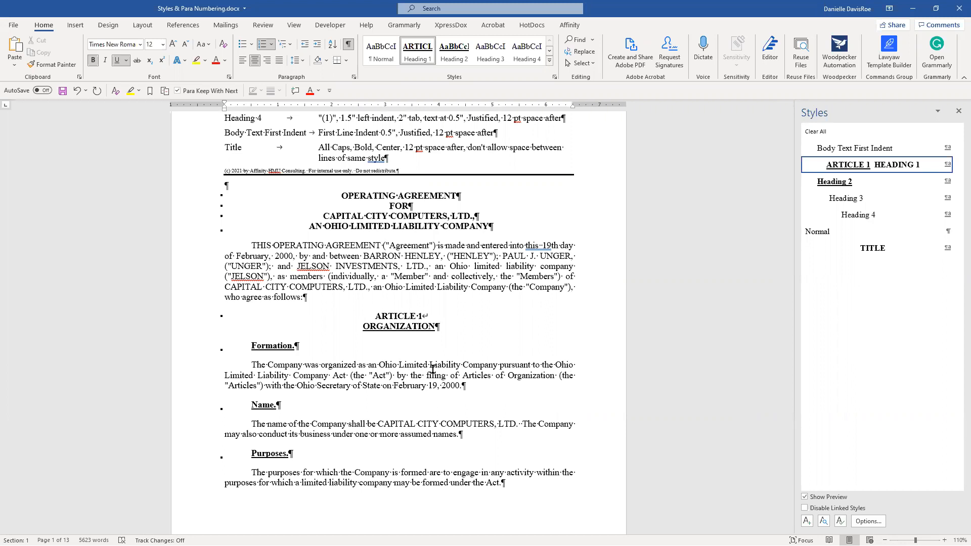
click(276, 345)
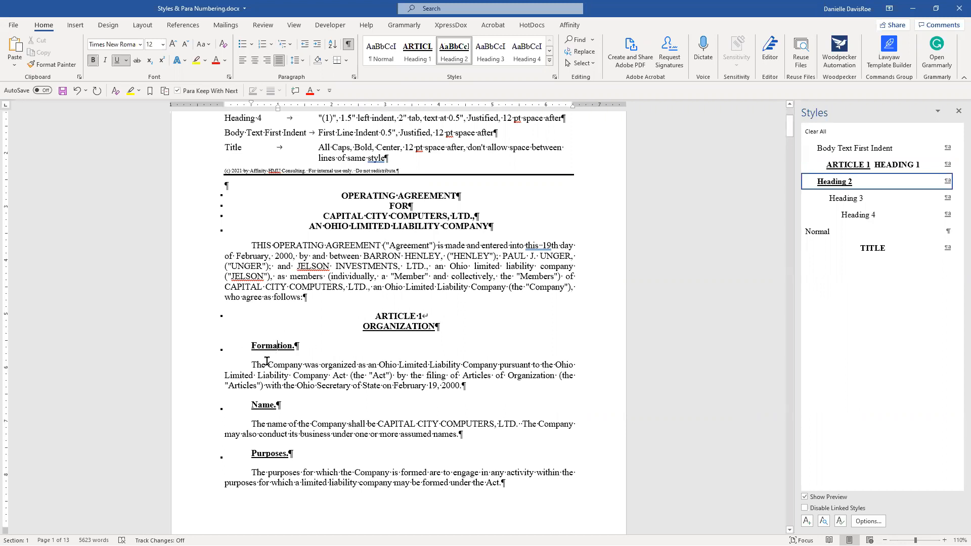
click(872, 164)
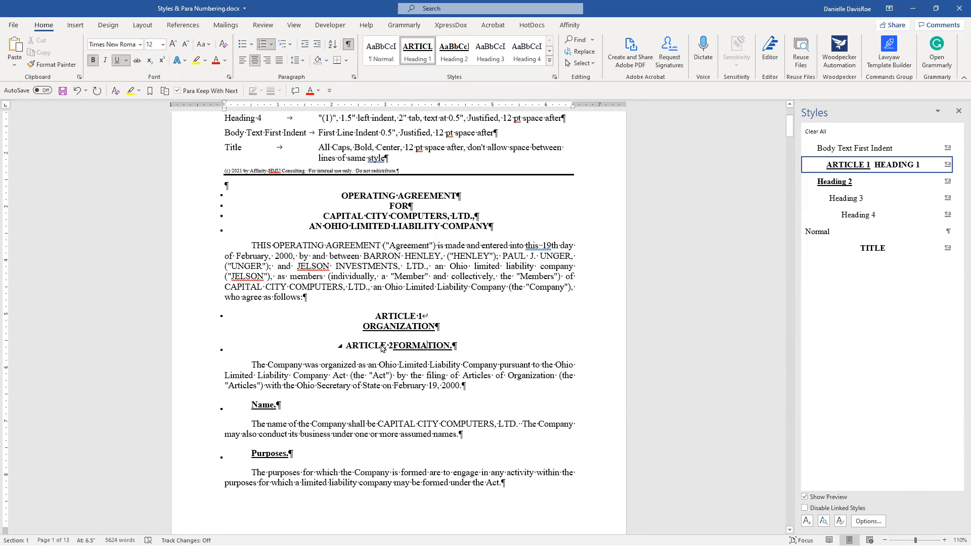
click(839, 182)
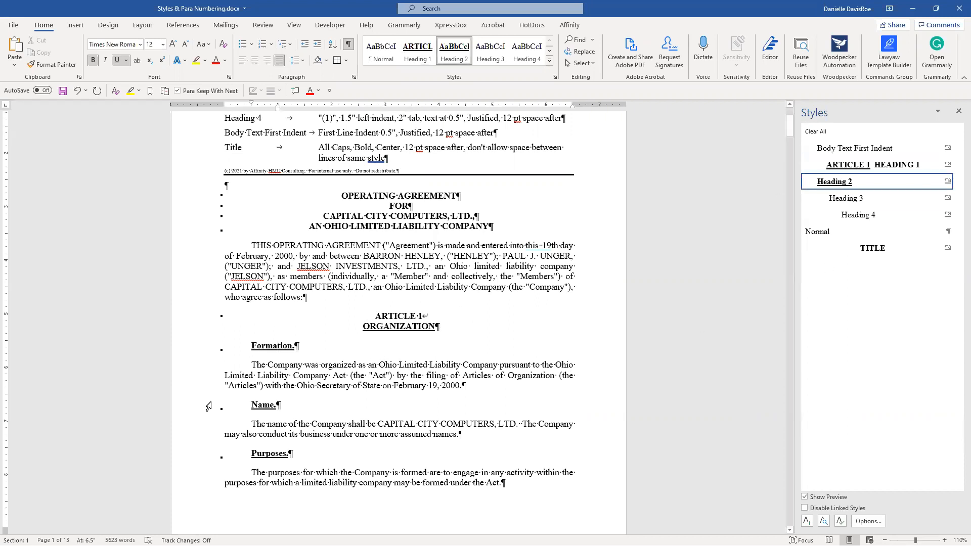
Step: Examine the multilevel list gallery, including the current list, the saved list styles and the options for defining new ones
click(303, 385)
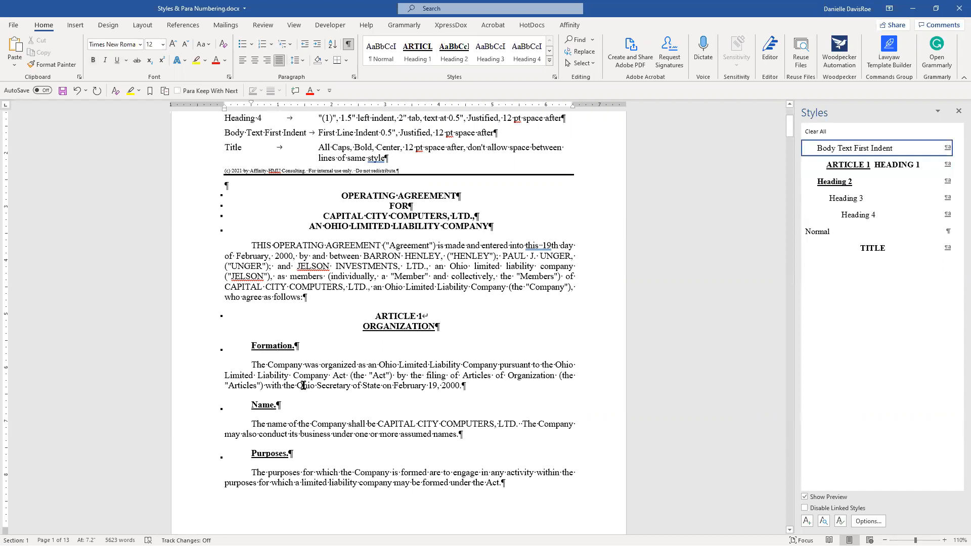
scroll(303, 386, up, 5)
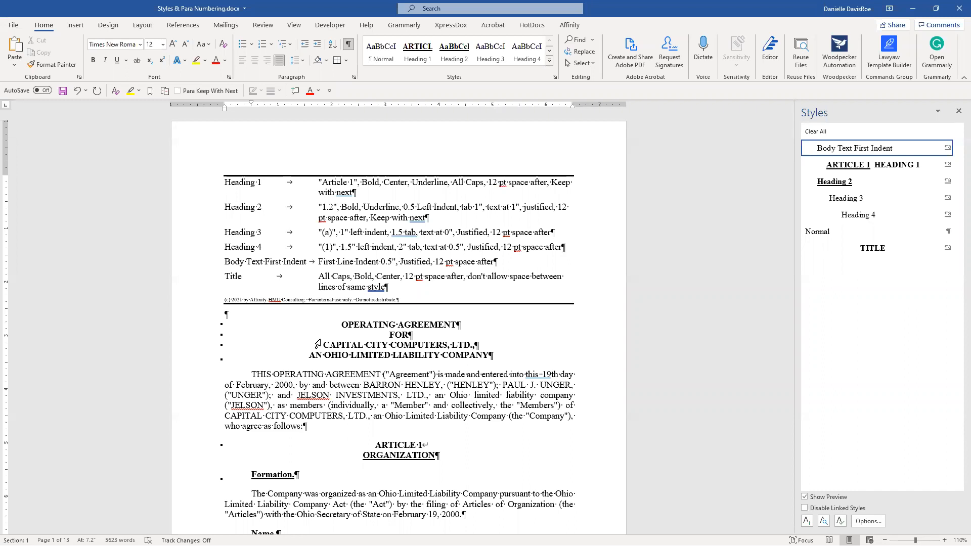
click(286, 45)
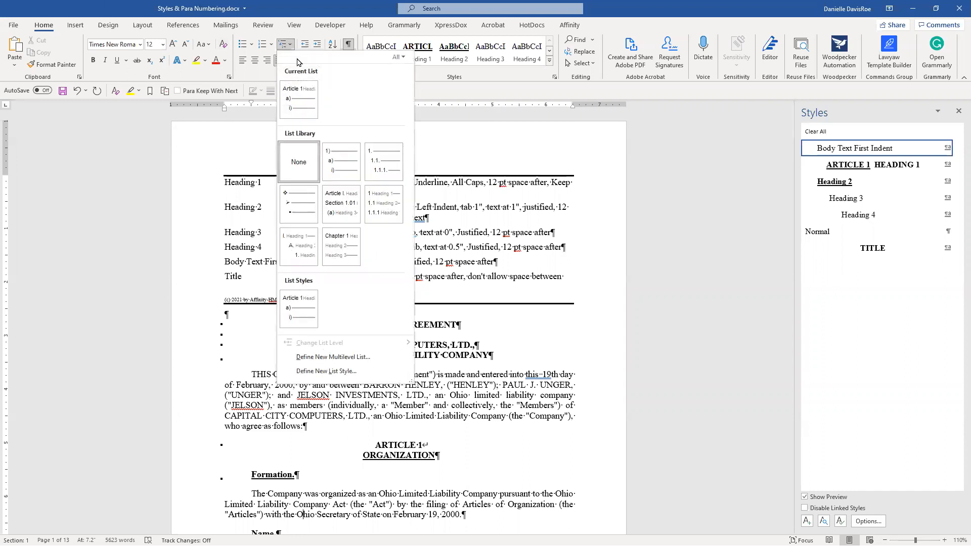
click(491, 412)
click(492, 413)
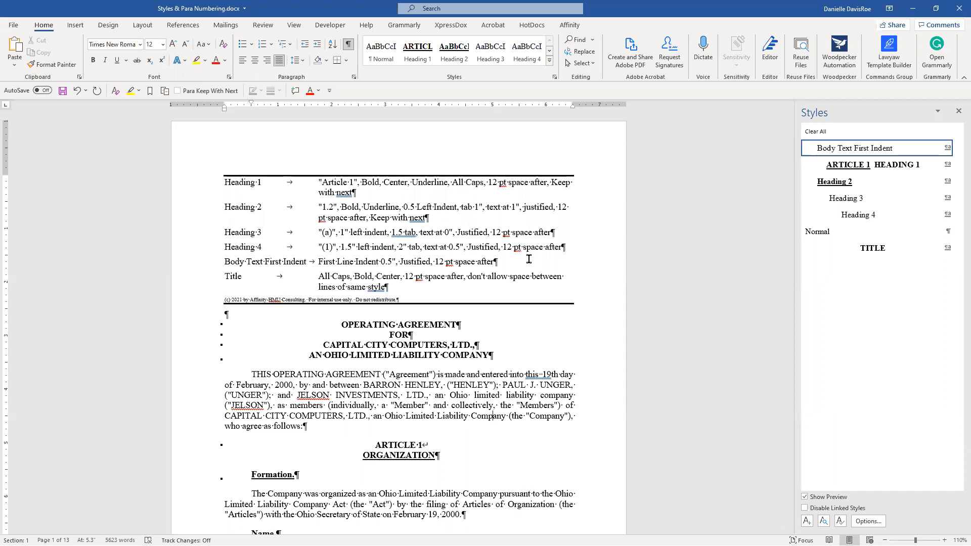
click(286, 45)
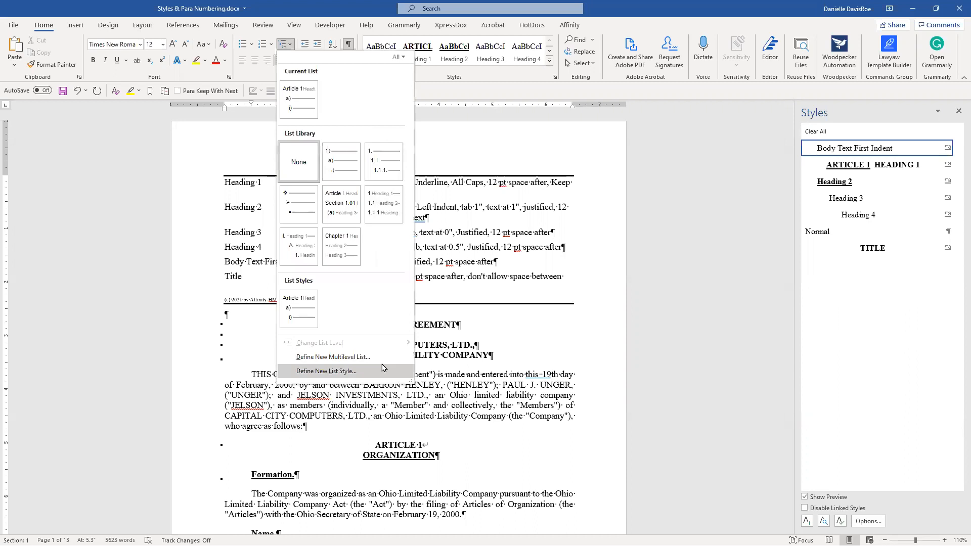
click(501, 436)
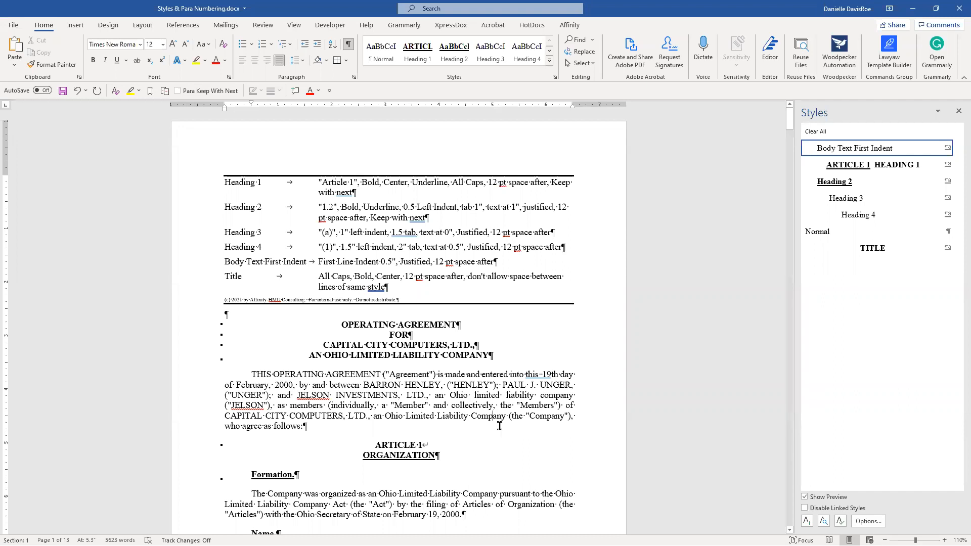
click(556, 78)
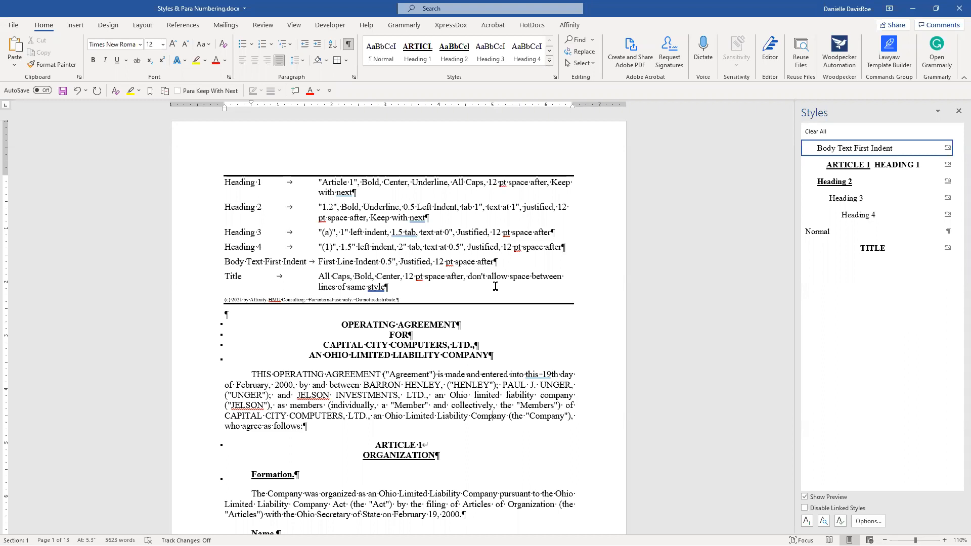
click(539, 374)
click(550, 376)
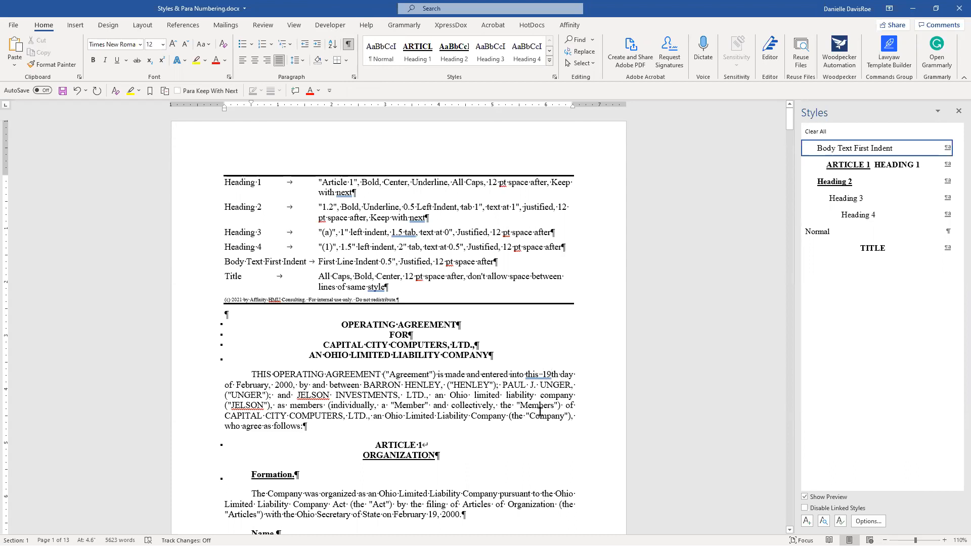
drag(542, 374, 537, 375)
Step: Open the existing Numbering - Operating Agreement list style for modification and bring up its multilevel numbering settings
click(532, 416)
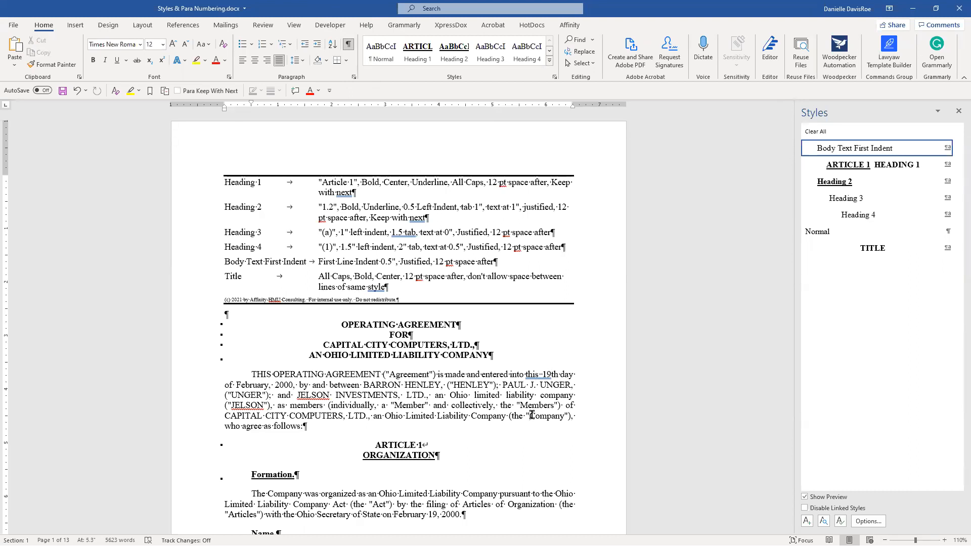
click(291, 46)
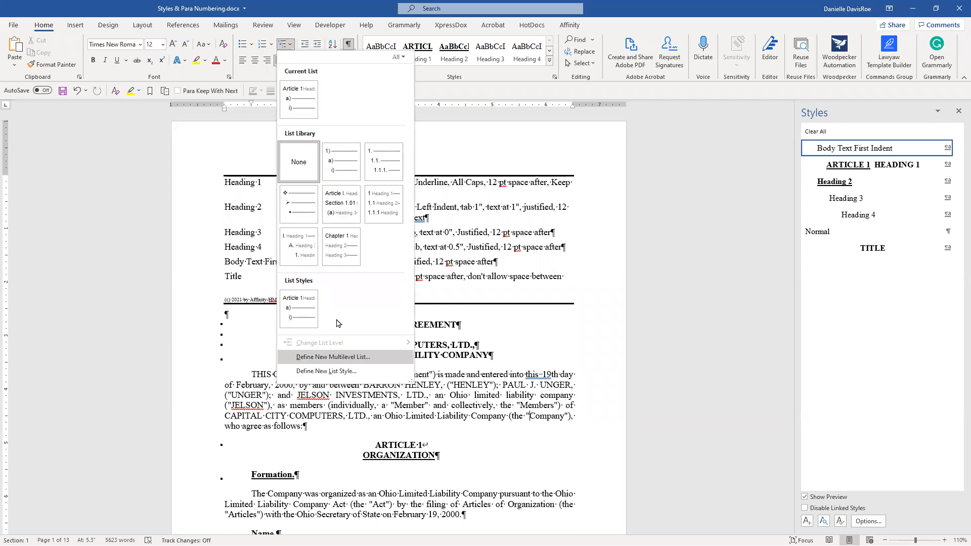
mouse_move(309, 313)
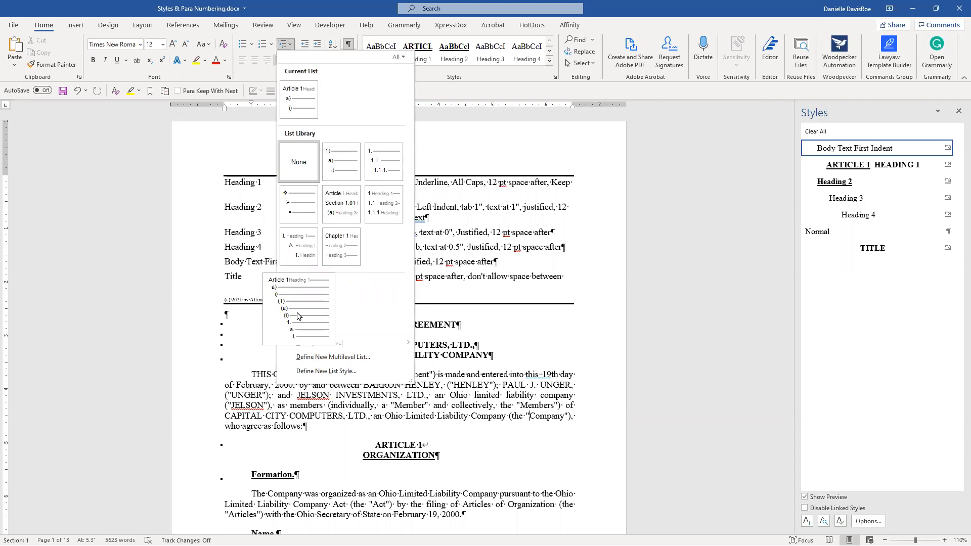
right_click(298, 316)
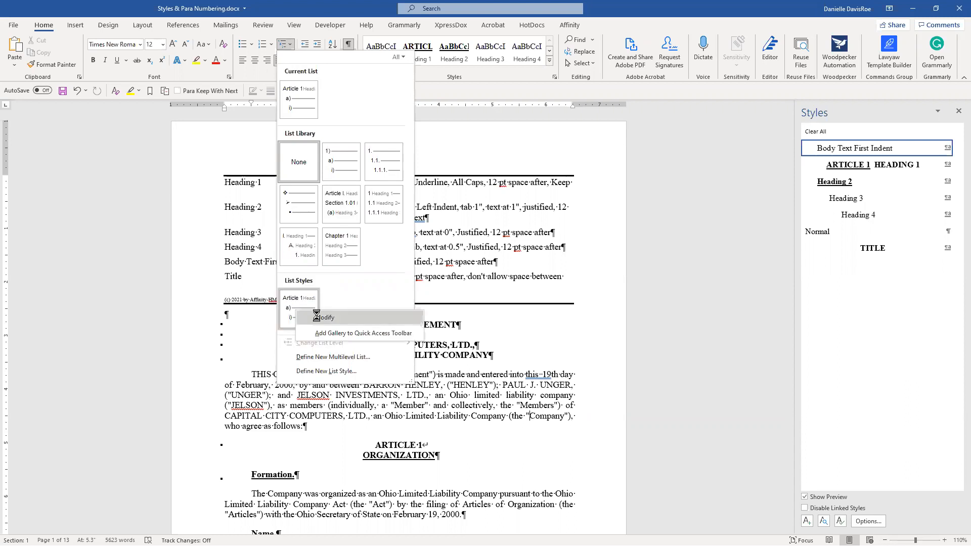
click(318, 318)
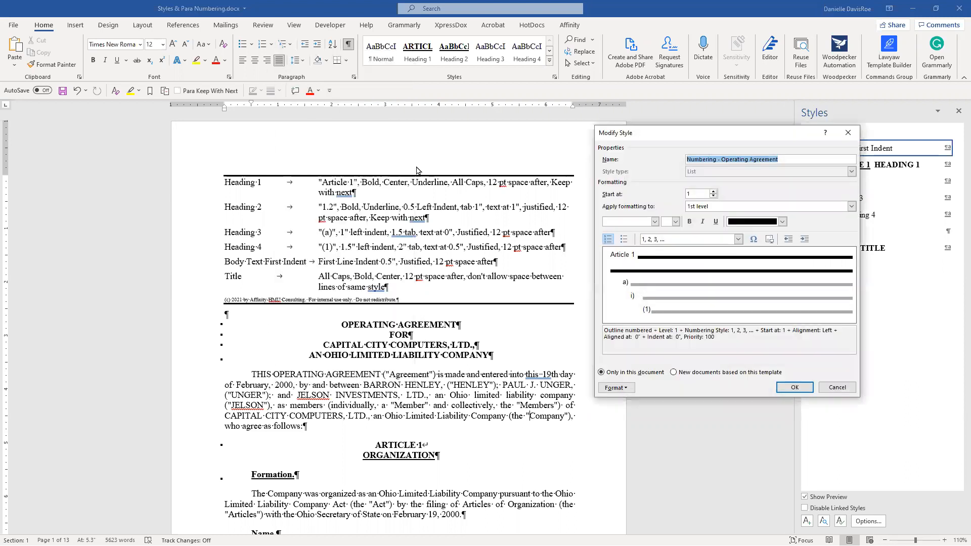
click(633, 392)
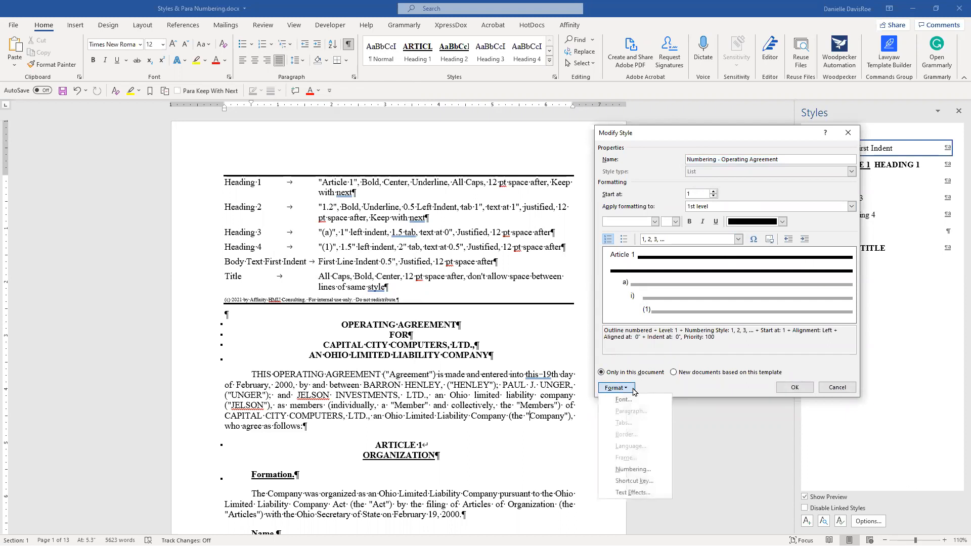
click(632, 469)
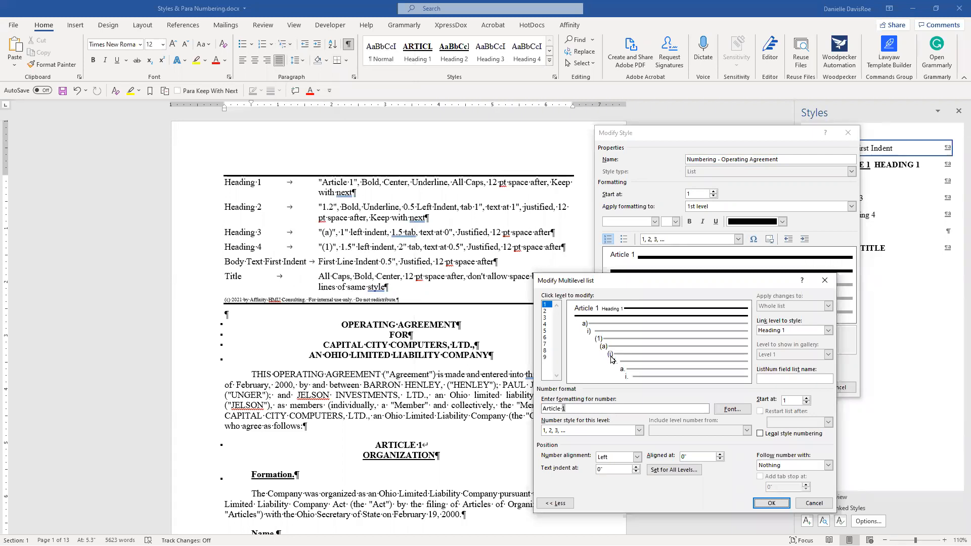
Step: Link level 2 of the multilevel list to the Heading 2 style
click(546, 311)
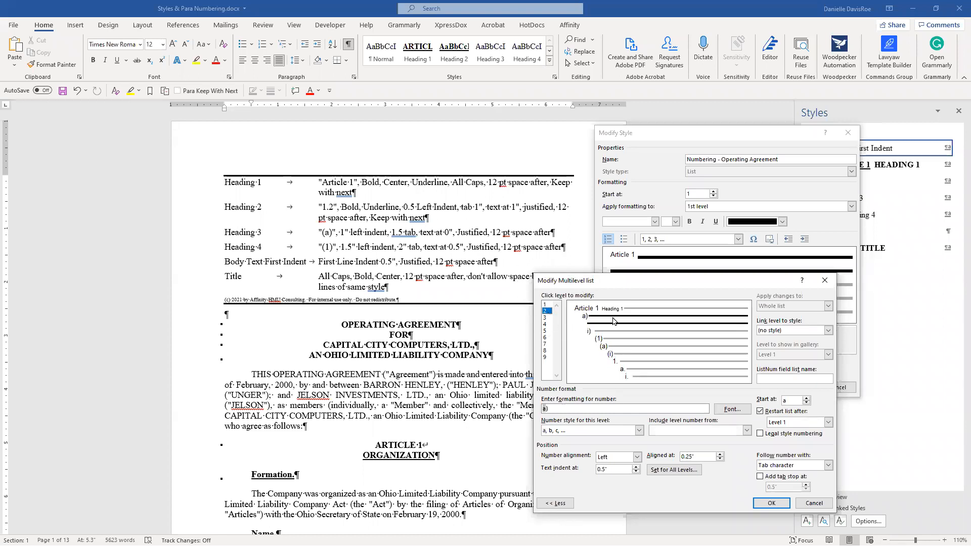
click(829, 331)
text(h)
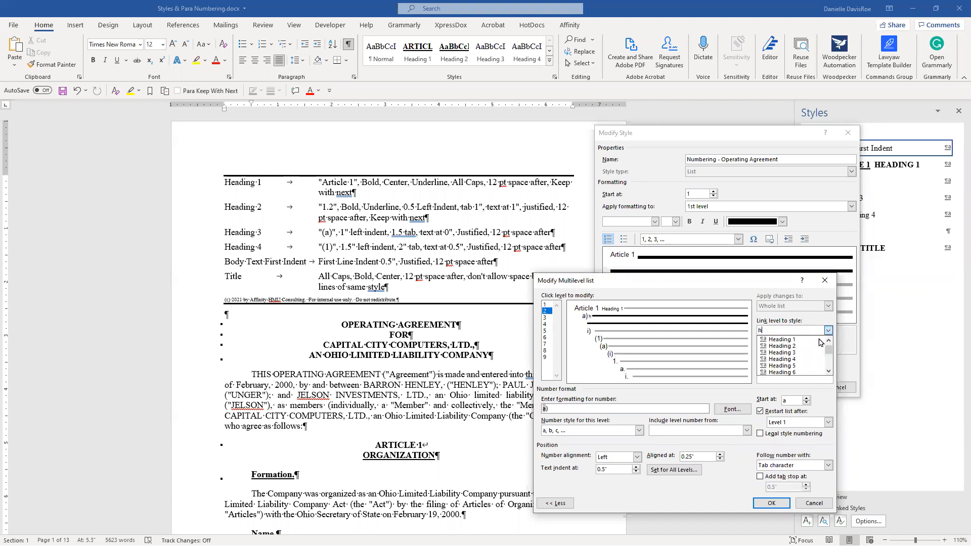
click(806, 349)
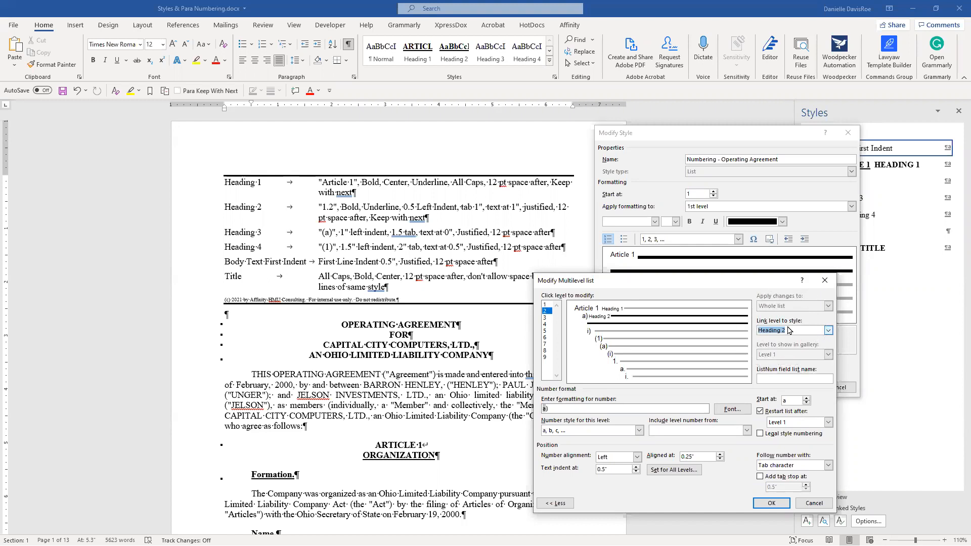
Step: Replace the level 2 number format with the level 1 number, a period and a level number in 1, 2, 3 style
double_click(557, 411)
key(Delete)
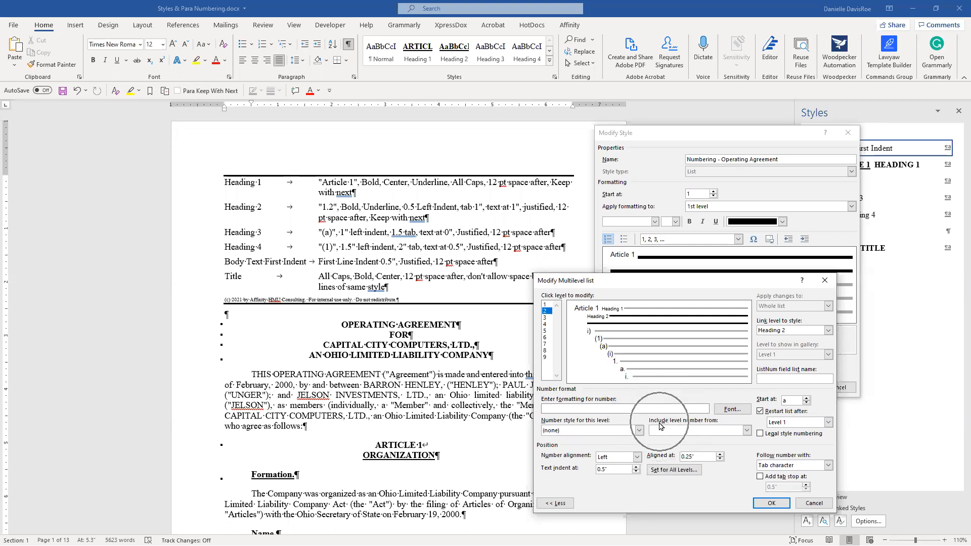
click(746, 430)
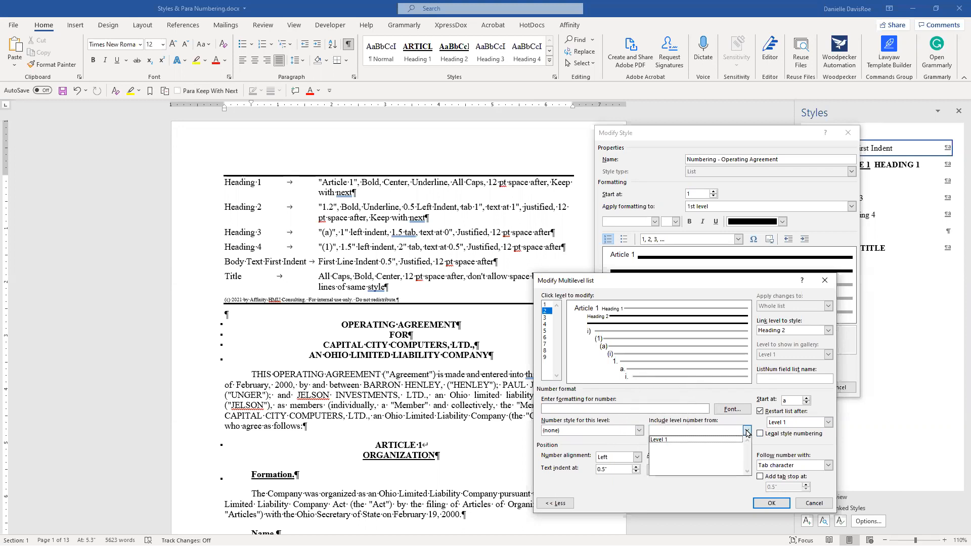
click(735, 439)
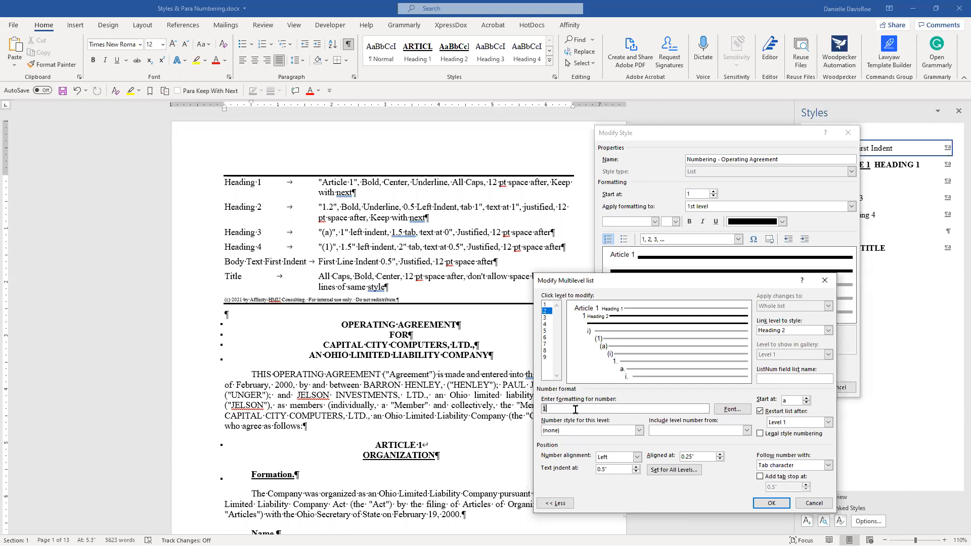
text(.)
click(639, 431)
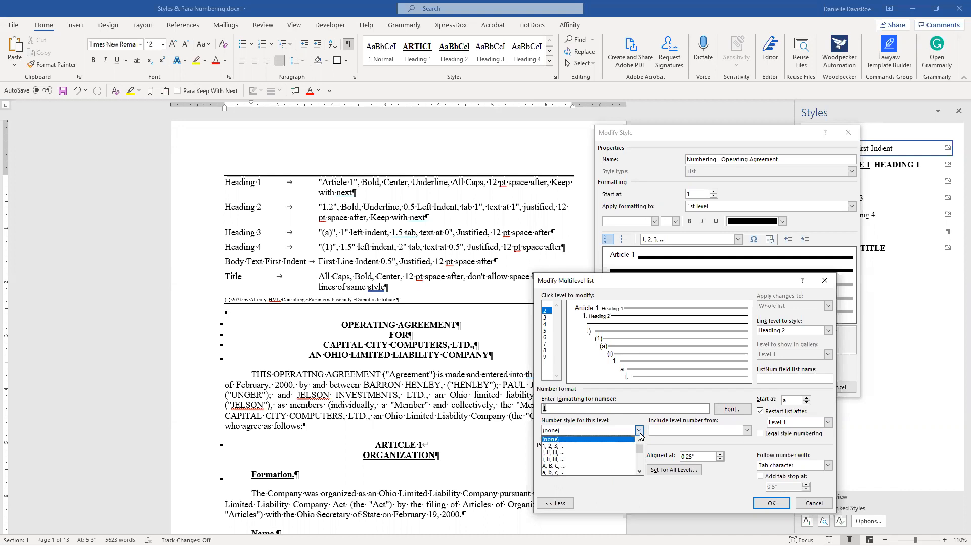
click(611, 446)
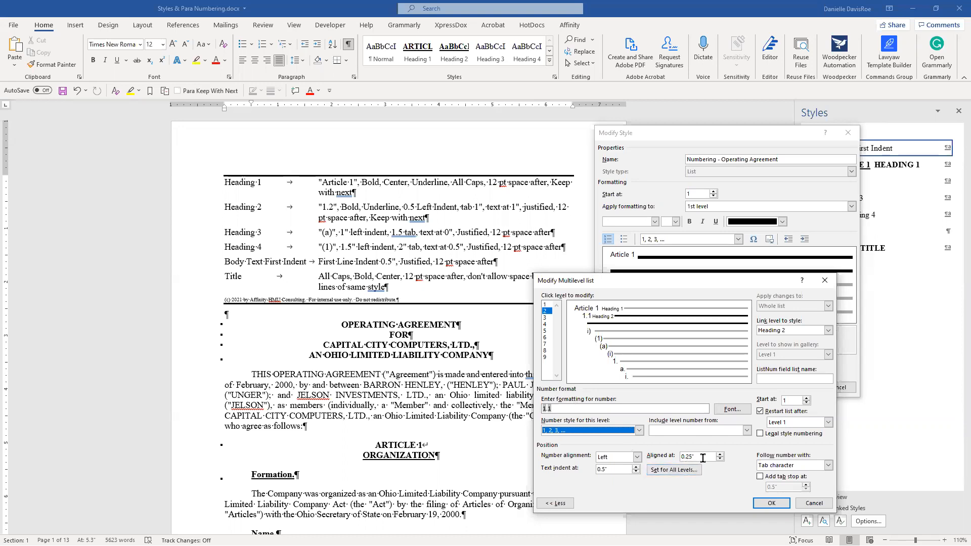
Step: Align the level 2 number at 0.5" with a text indent of 1", and apply the changes to the list style
drag(703, 457, 672, 462)
key(BackSpace)
text(.5)
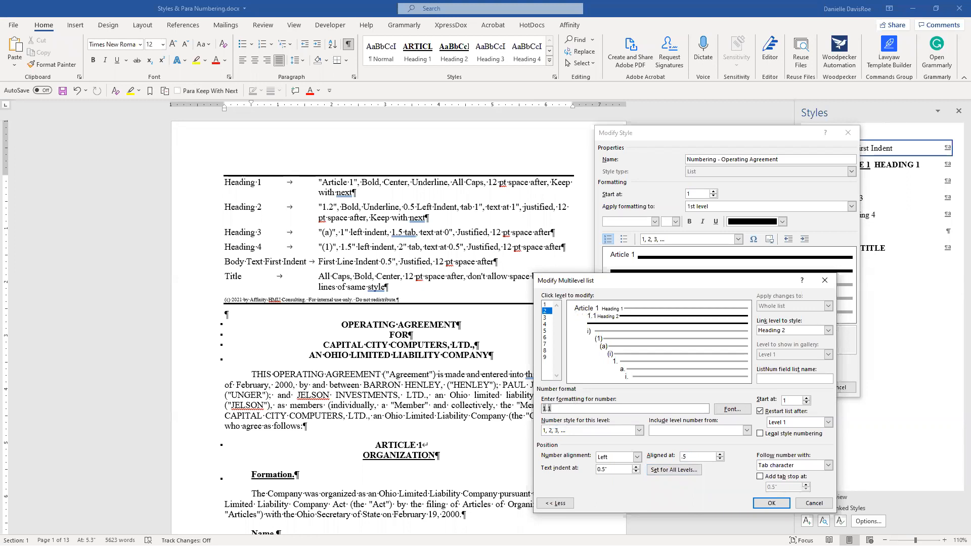
drag(619, 470, 590, 471)
text(1)
key(Tab)
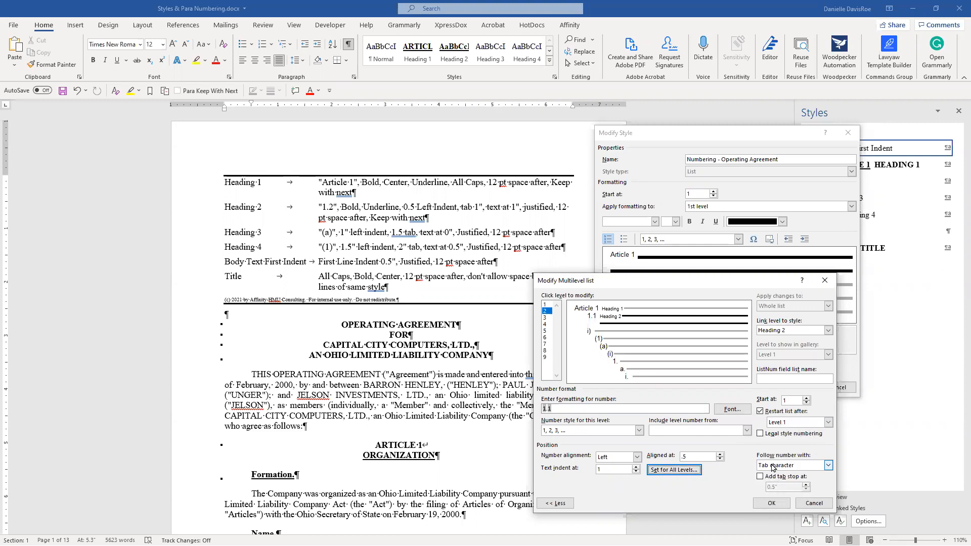
click(771, 503)
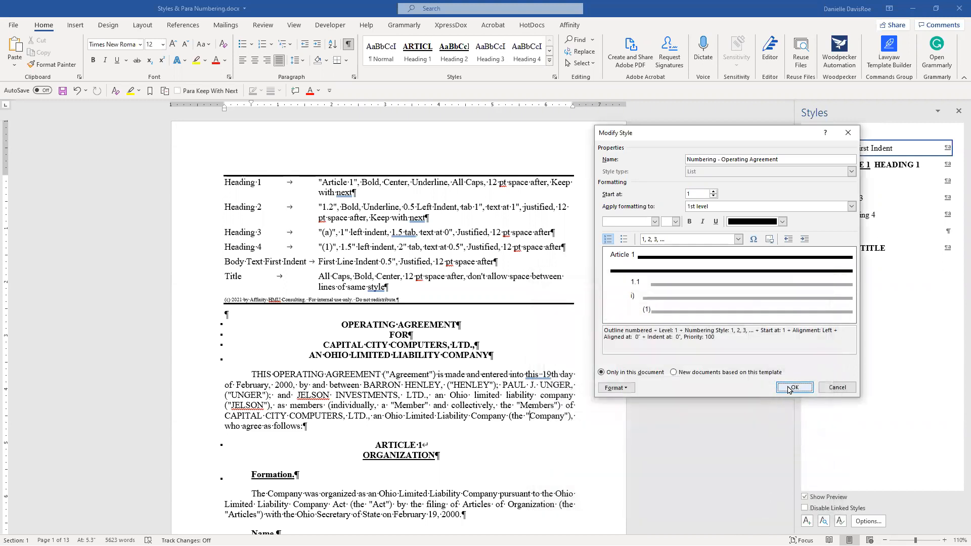
click(793, 388)
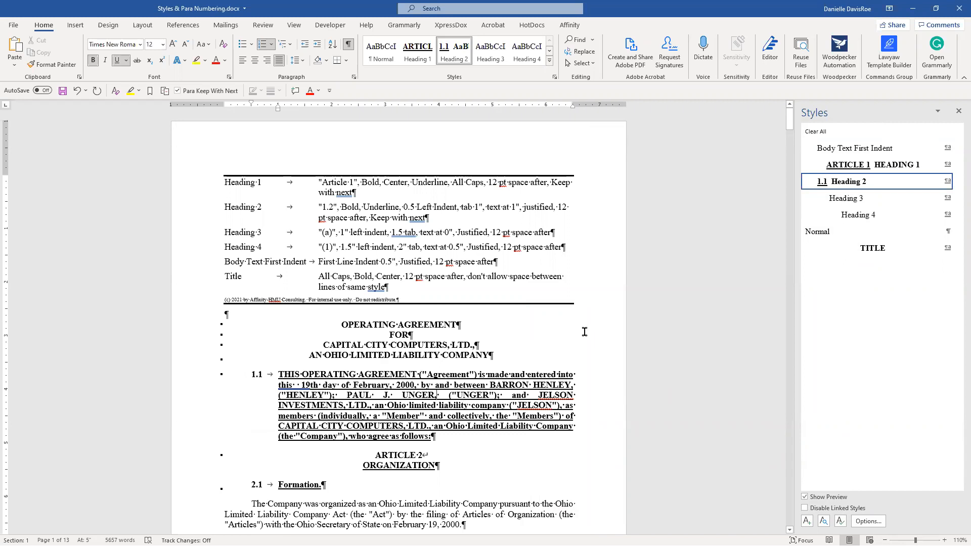
Step: Reapply the Body Text First Indent style to the agreement's opening paragraph
click(839, 148)
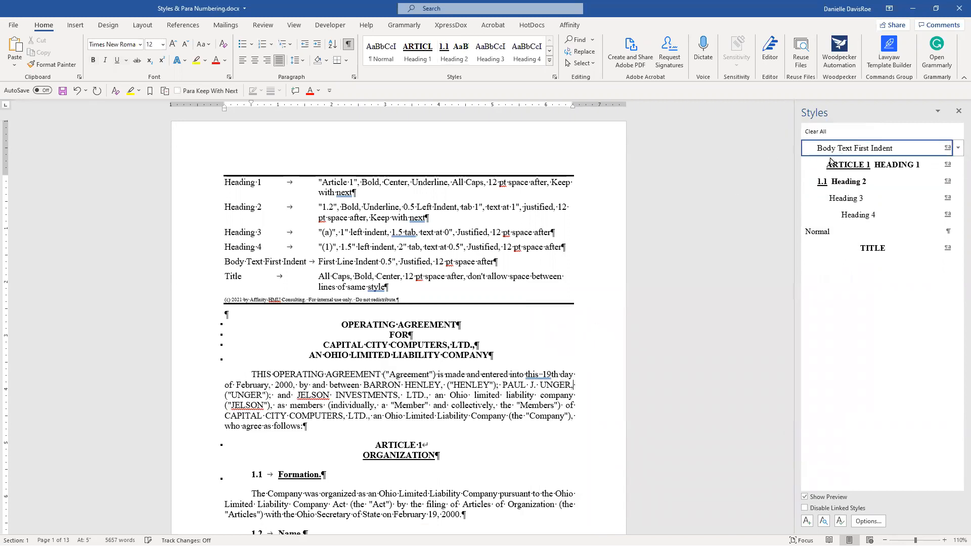
Step: Examine the first line and hanging indents of the Formation heading on the ruler
scroll(396, 400, down, 3)
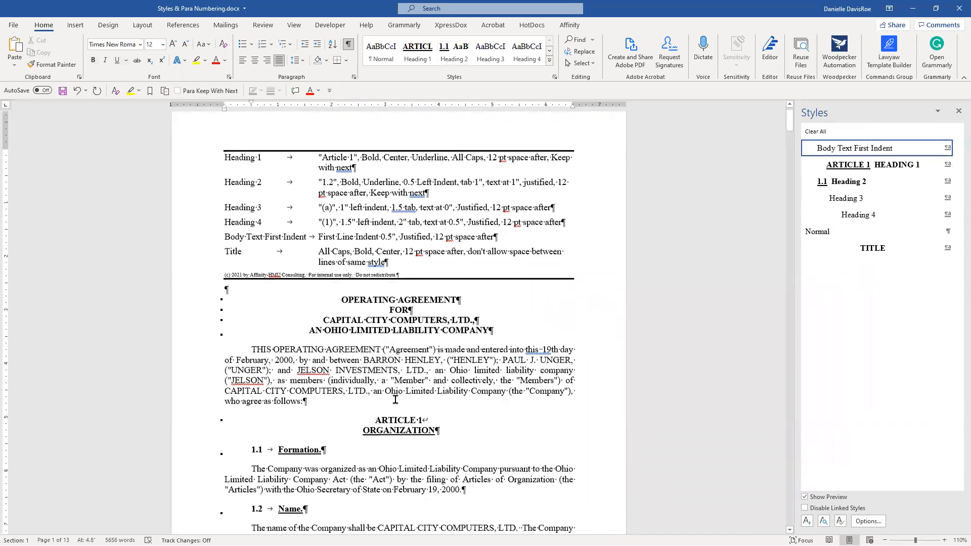
click(287, 376)
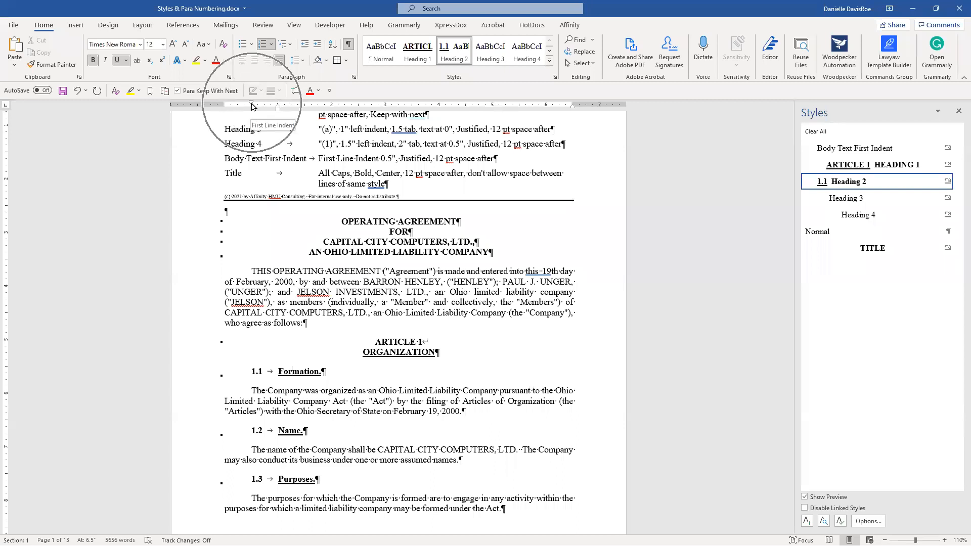
click(252, 104)
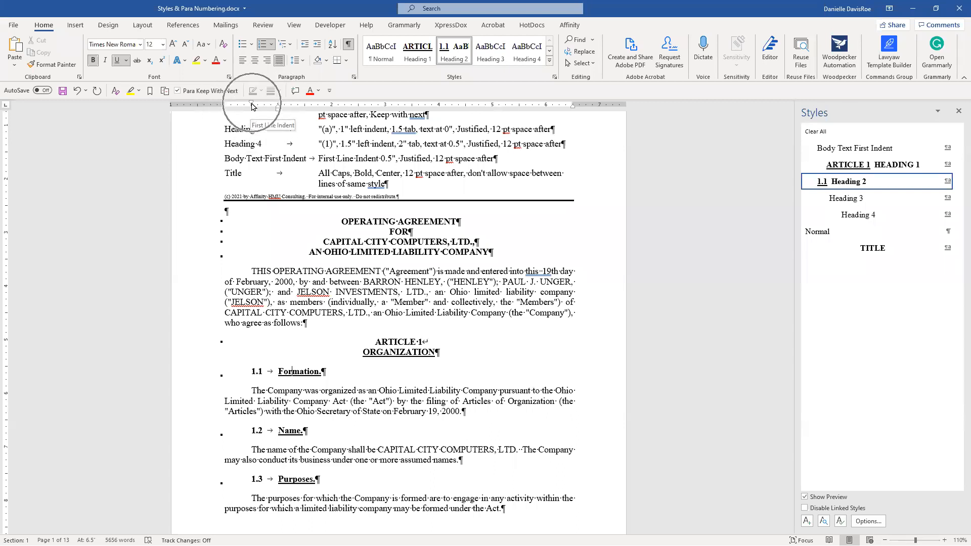
click(279, 108)
click(279, 108)
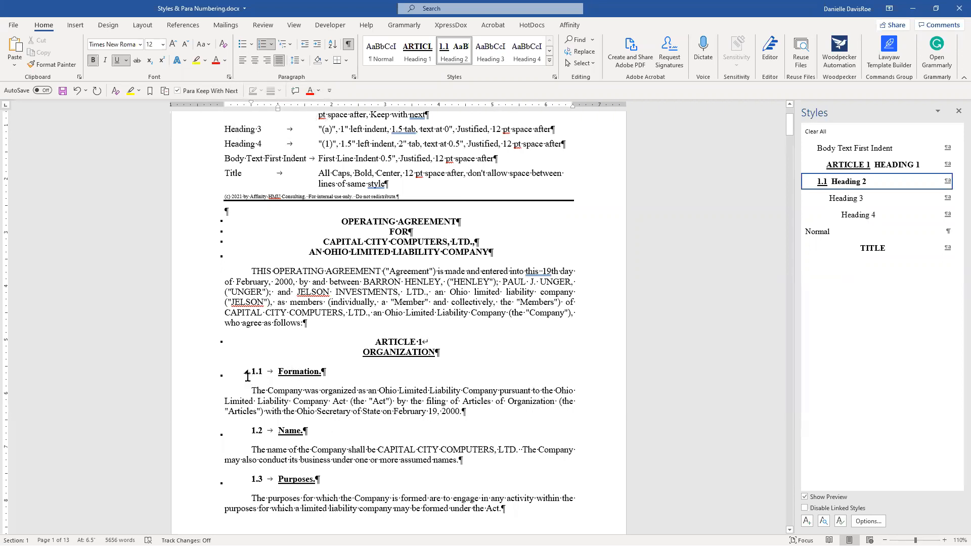
Step: Check the section numbering under the first two articles, selecting the number of the Duration heading
scroll(375, 382, down, 5)
scroll(374, 382, down, 8)
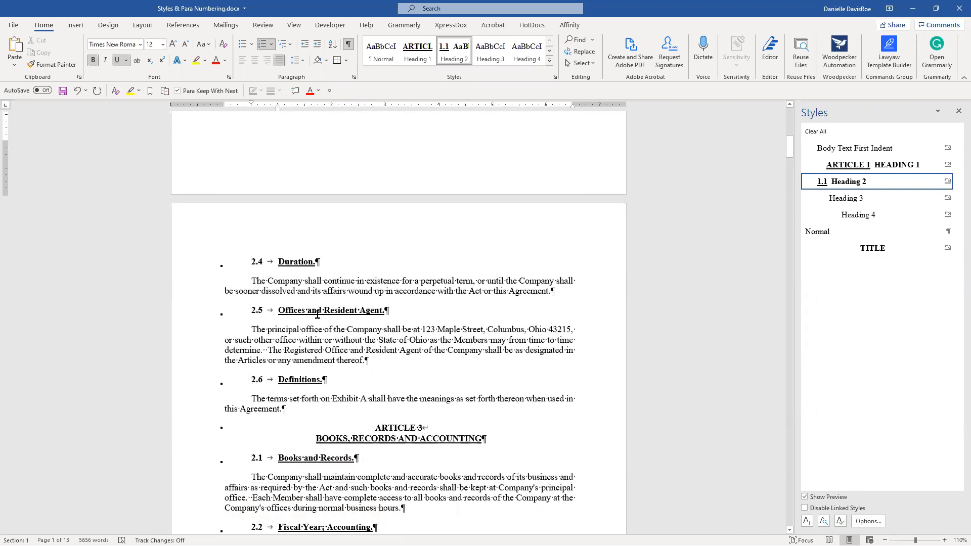
scroll(318, 313, up, 5)
click(328, 256)
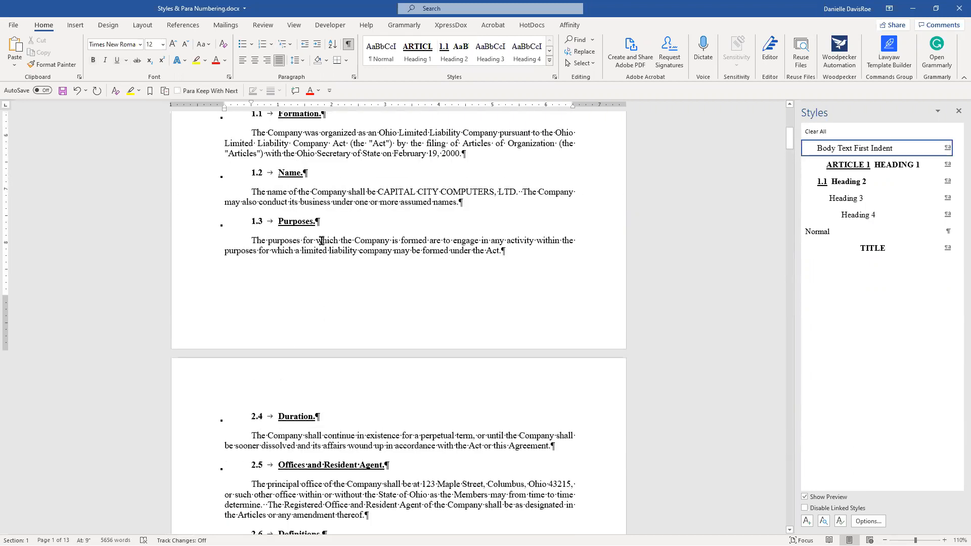
click(287, 412)
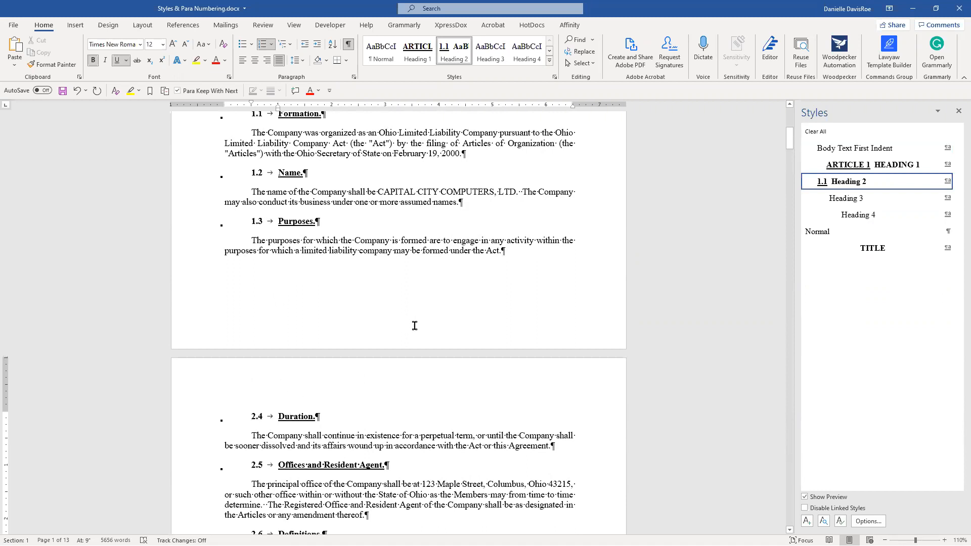
right_click(261, 420)
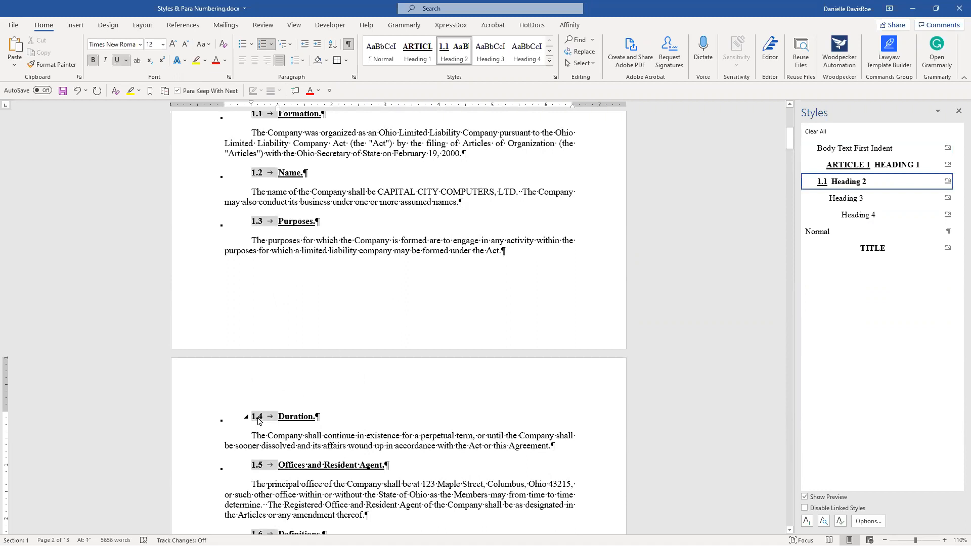
key(Escape)
click(484, 411)
scroll(478, 411, down, 2)
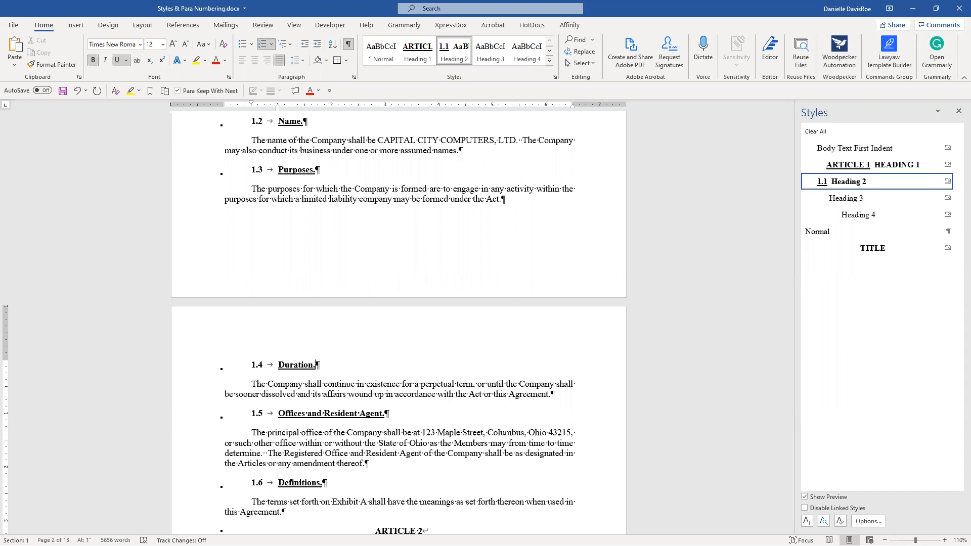
Step: Review the Heading 2 section numbers from ORGANIZATION through CAPITAL CONTRIBUTIONS against their article numbers
scroll(368, 431, up, 3)
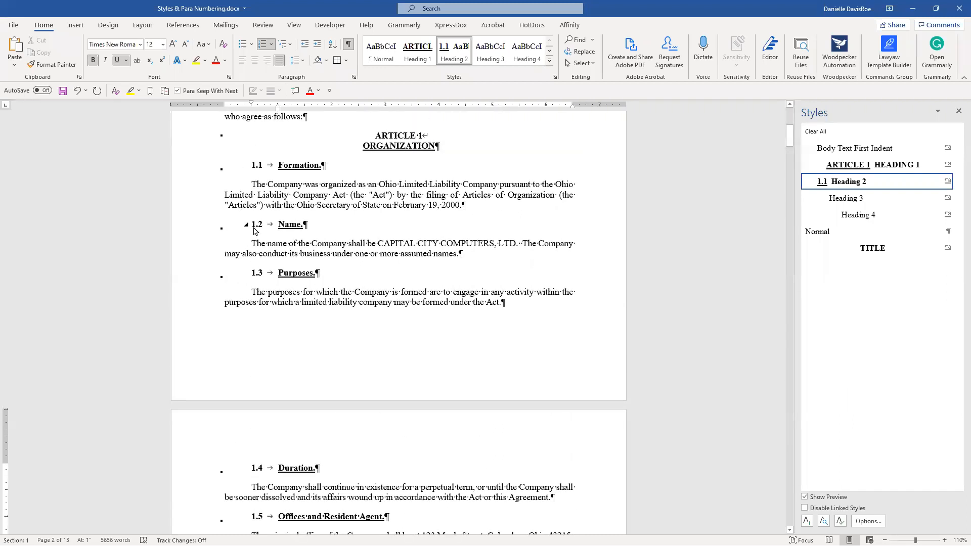
scroll(260, 248, down, 9)
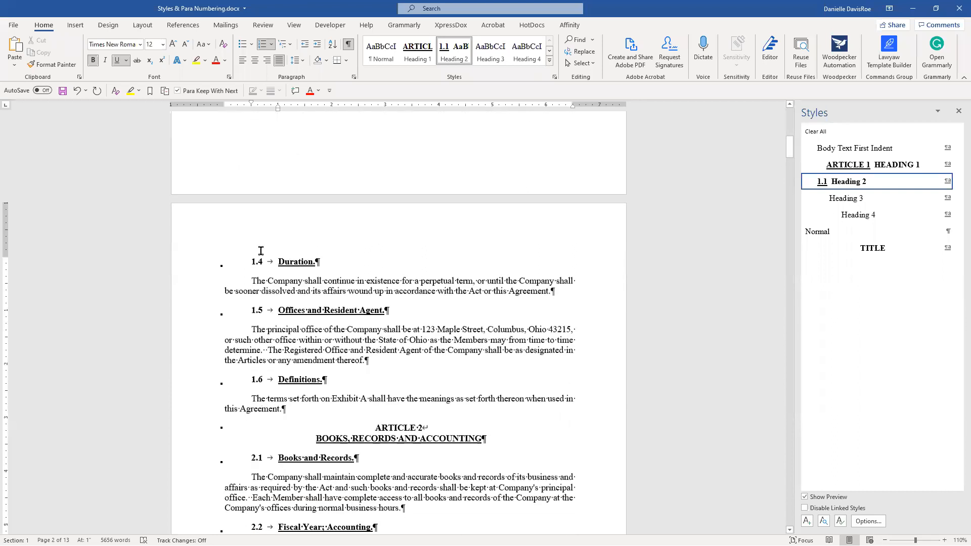
click(256, 362)
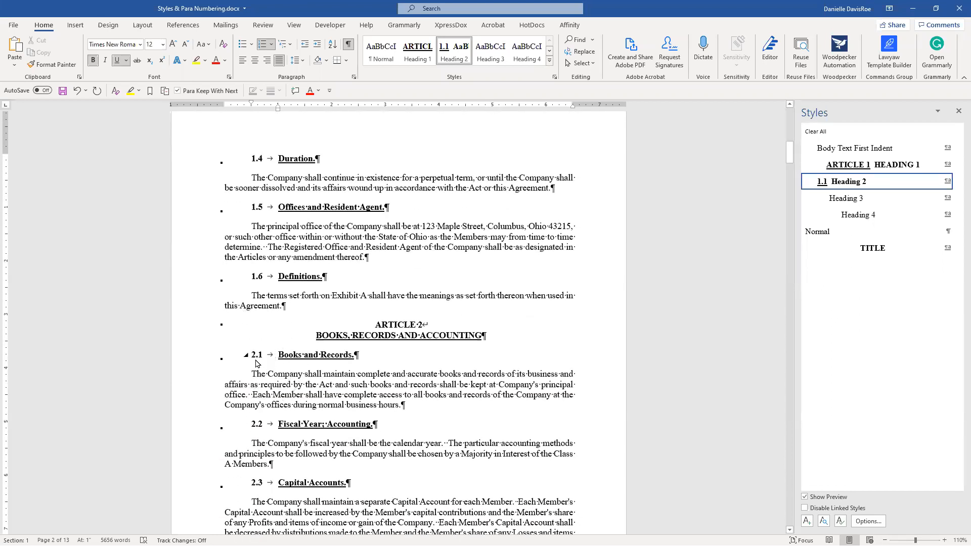
scroll(256, 363, down, 11)
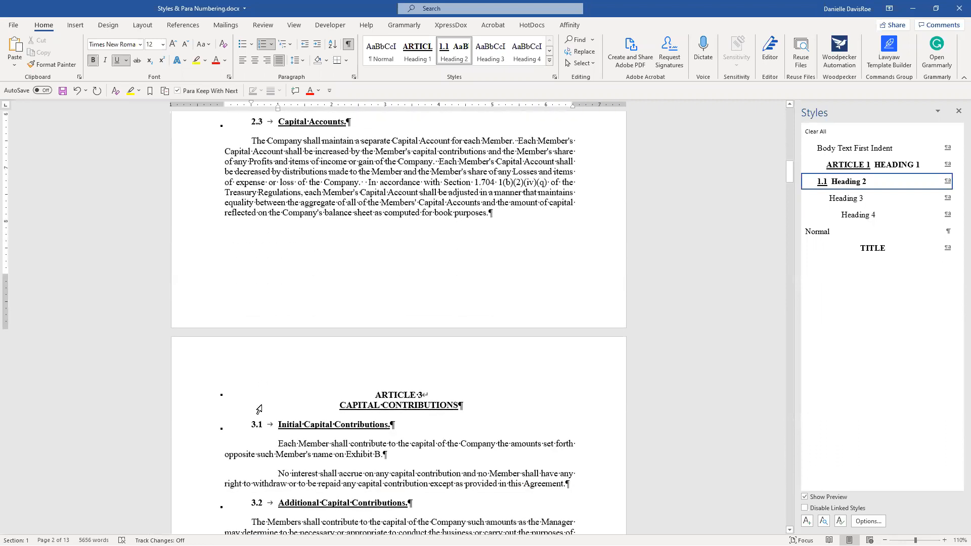
click(260, 425)
scroll(262, 426, up, 20)
scroll(269, 414, up, 8)
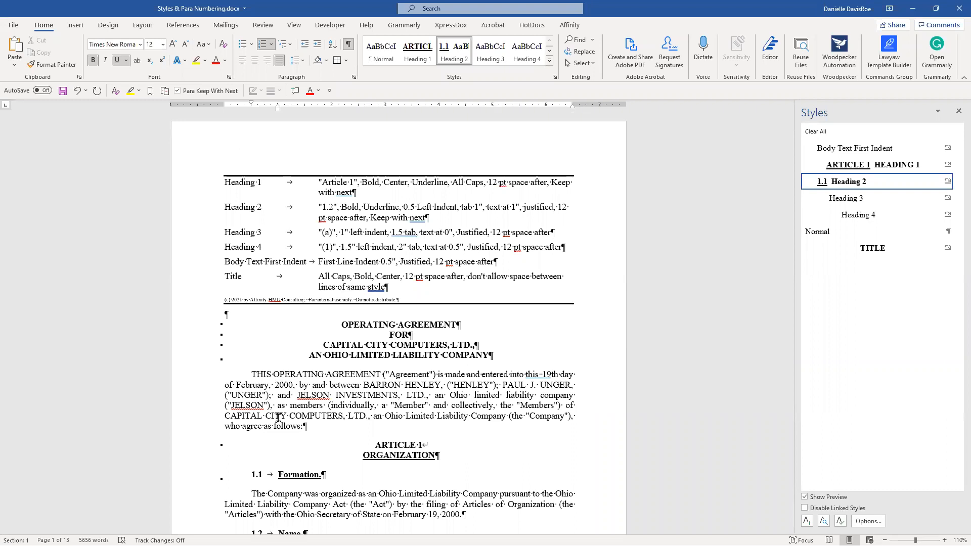
scroll(277, 418, down, 3)
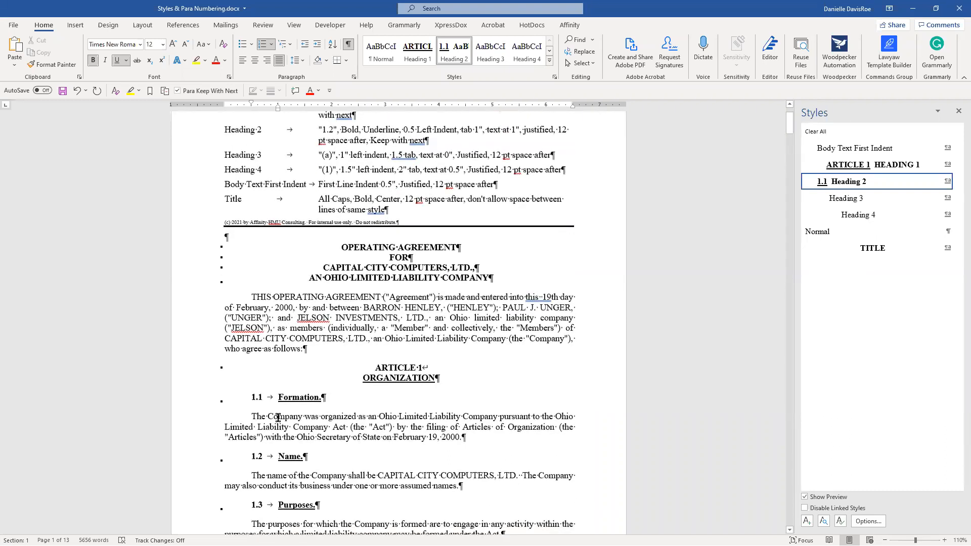
Step: Modify the Numbering - Operating Agreement list style so that level 2 uses the 01, 02, 03 number style
scroll(278, 417, down, 2)
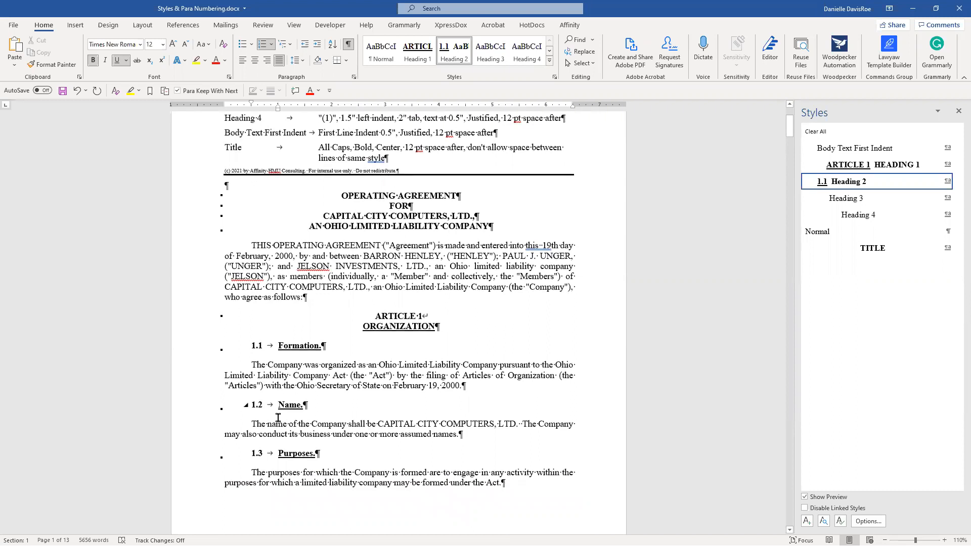
click(291, 46)
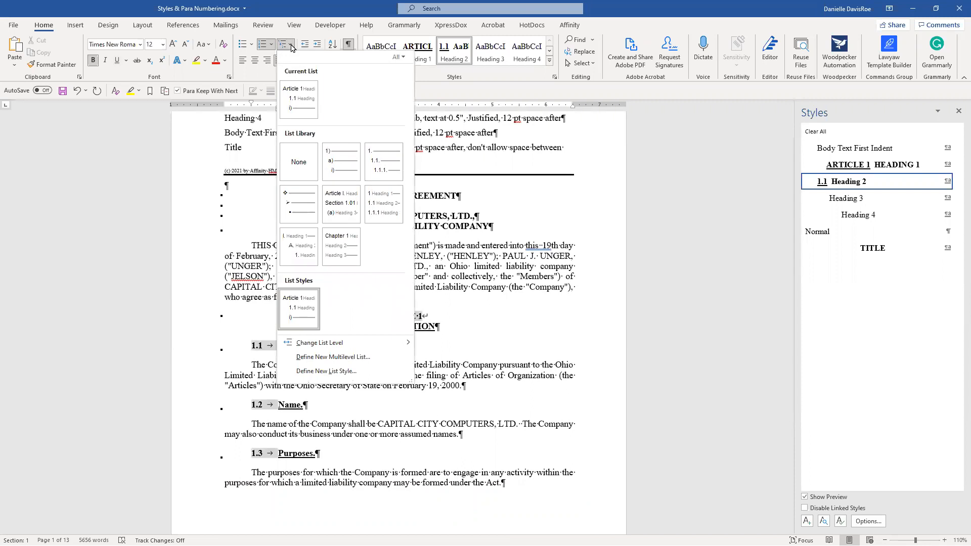
right_click(304, 306)
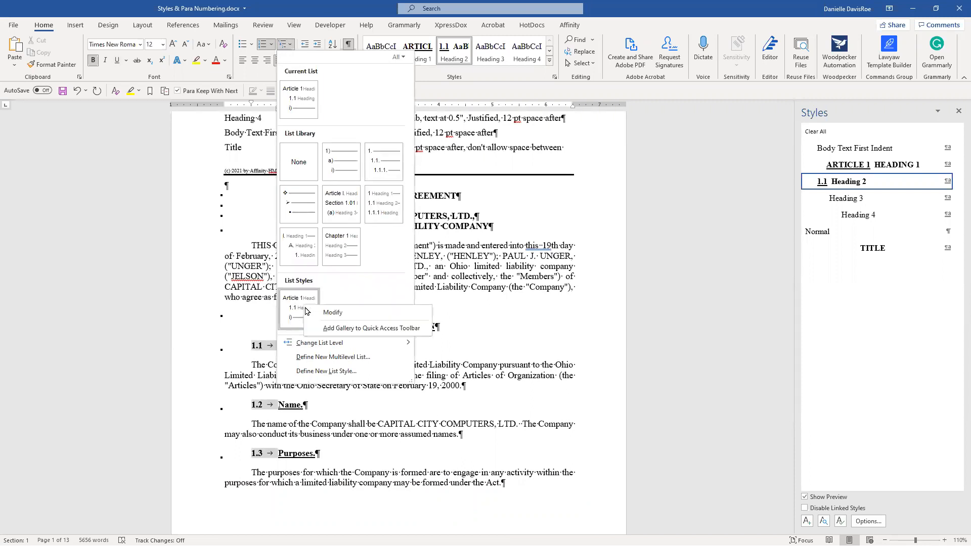
click(340, 313)
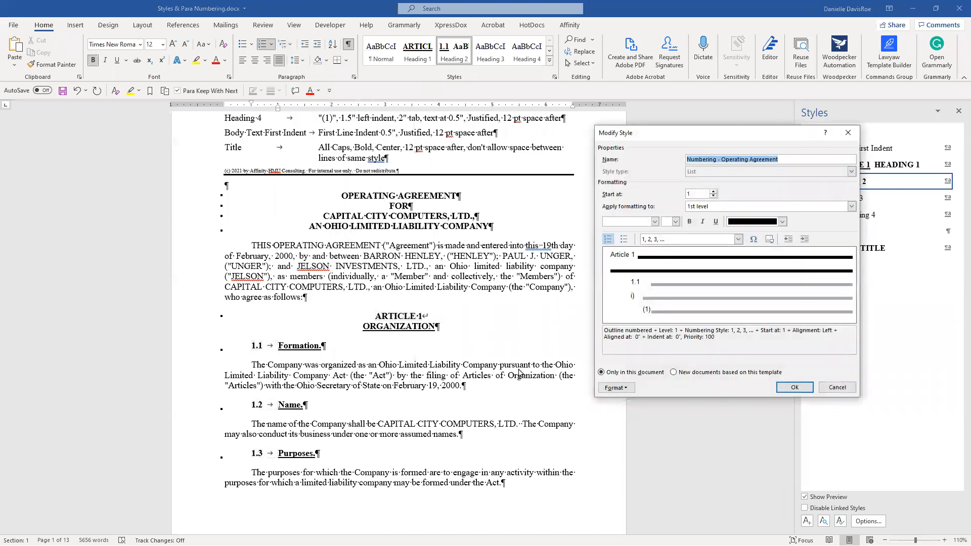
click(611, 390)
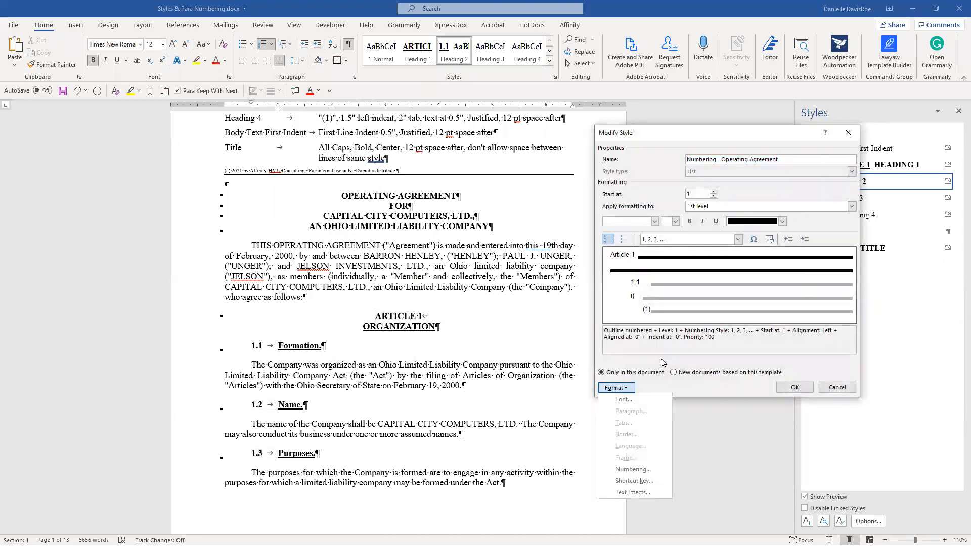
click(633, 469)
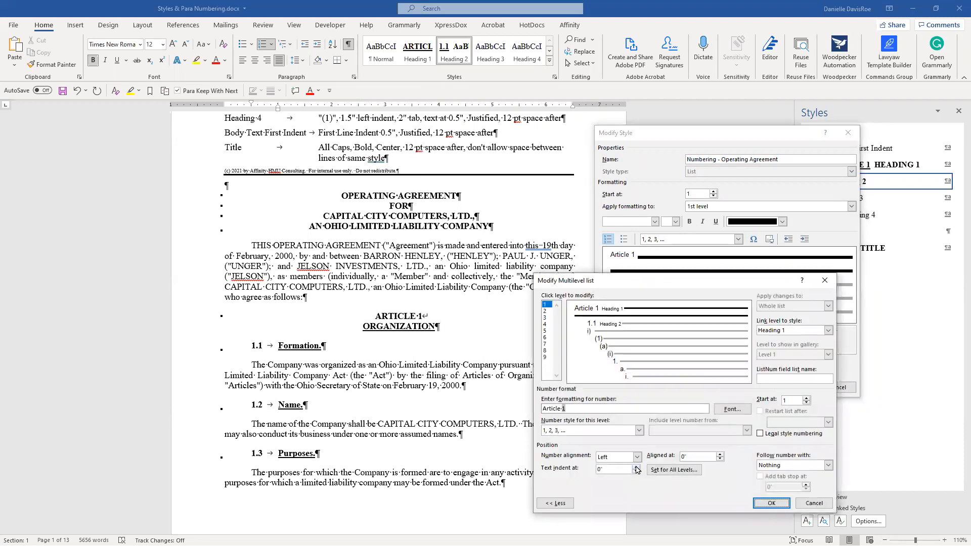
click(547, 312)
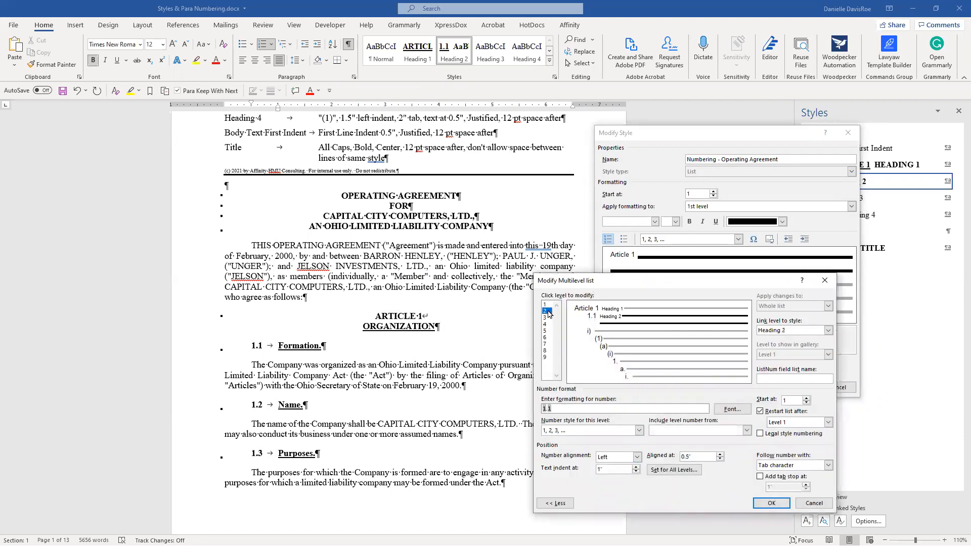
click(639, 430)
scroll(629, 455, down, 2)
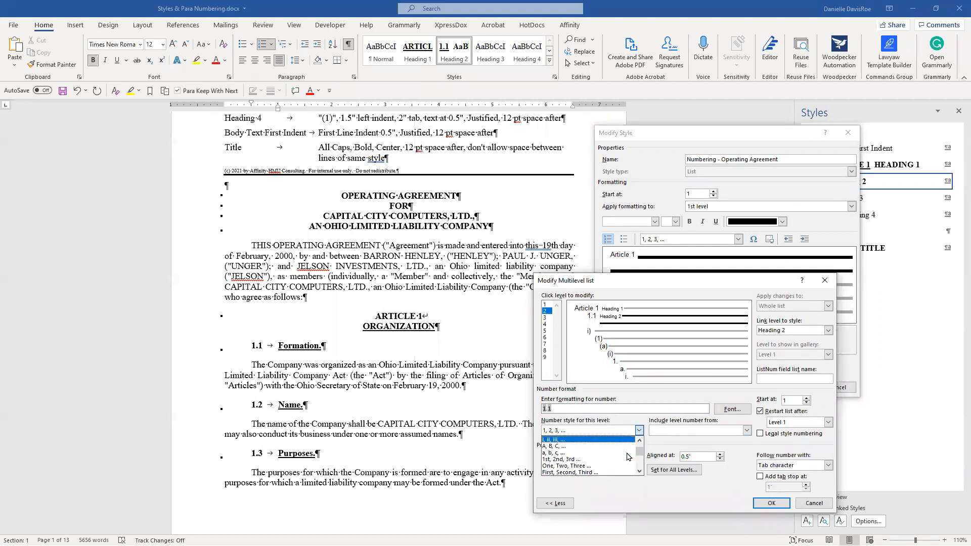
click(576, 459)
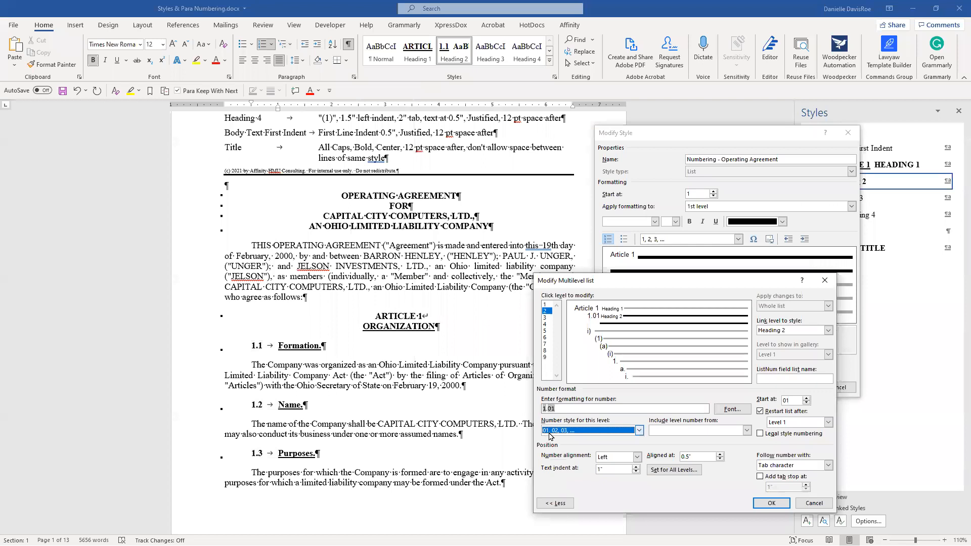
click(639, 431)
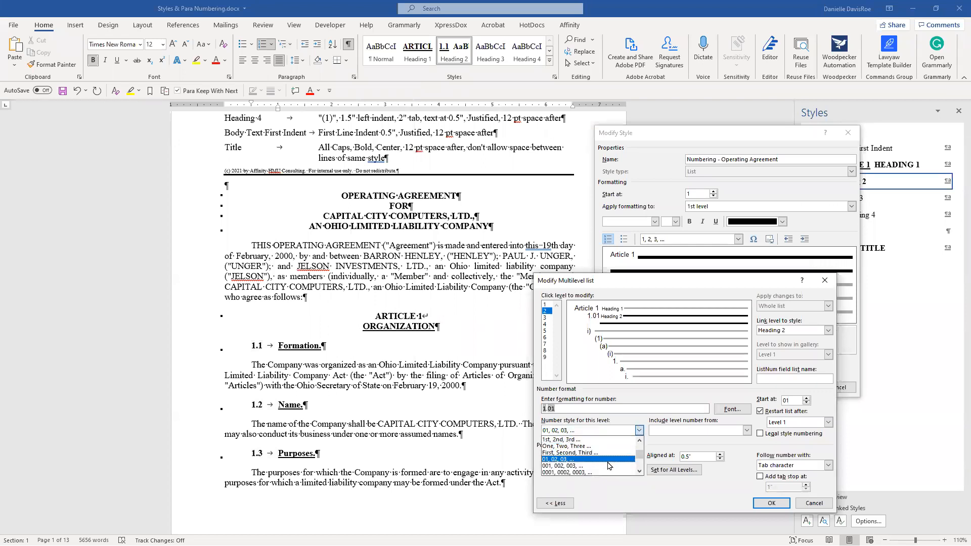
click(683, 493)
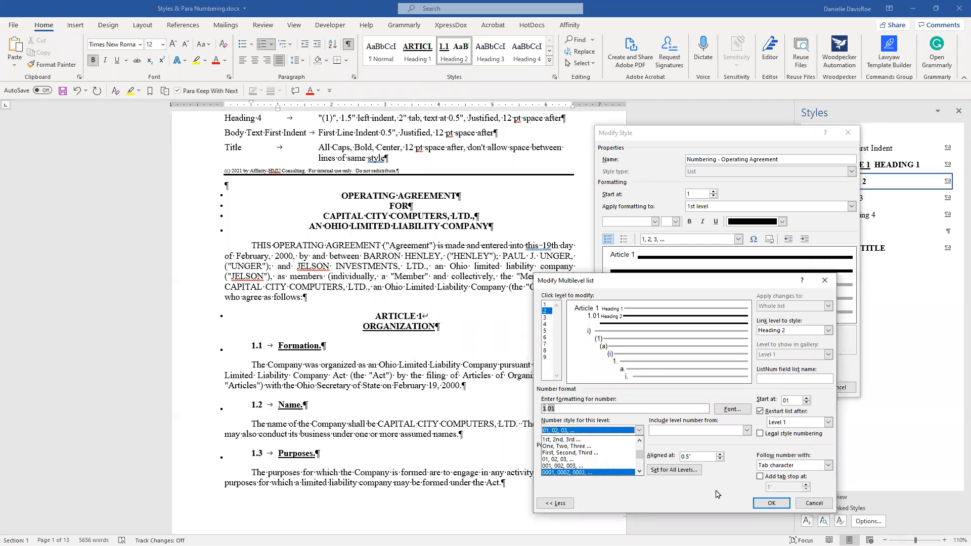
click(770, 503)
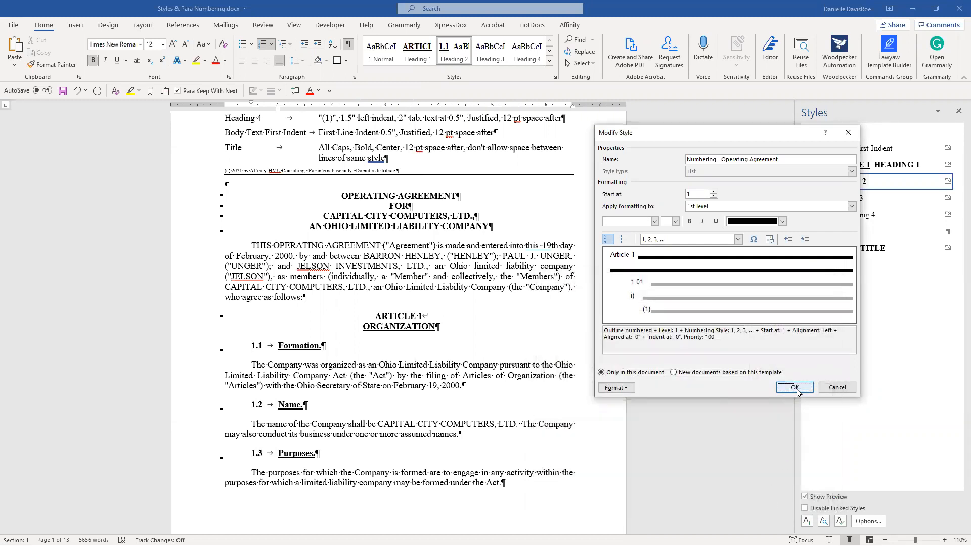
click(794, 387)
Step: Return level 2 of the Numbering - Operating Agreement list style to the 1, 2, 3 number style
scroll(300, 394, up, 5)
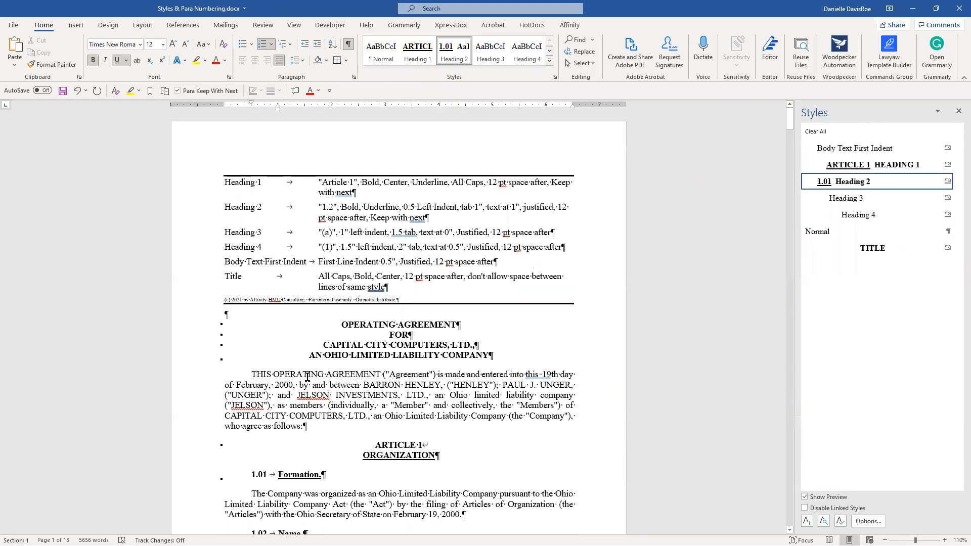
click(293, 46)
right_click(305, 314)
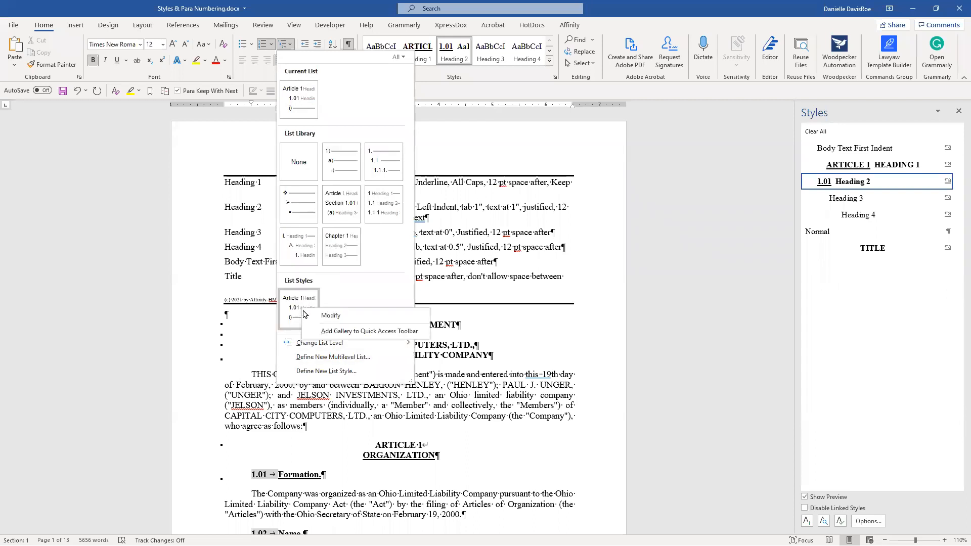
click(330, 315)
click(626, 389)
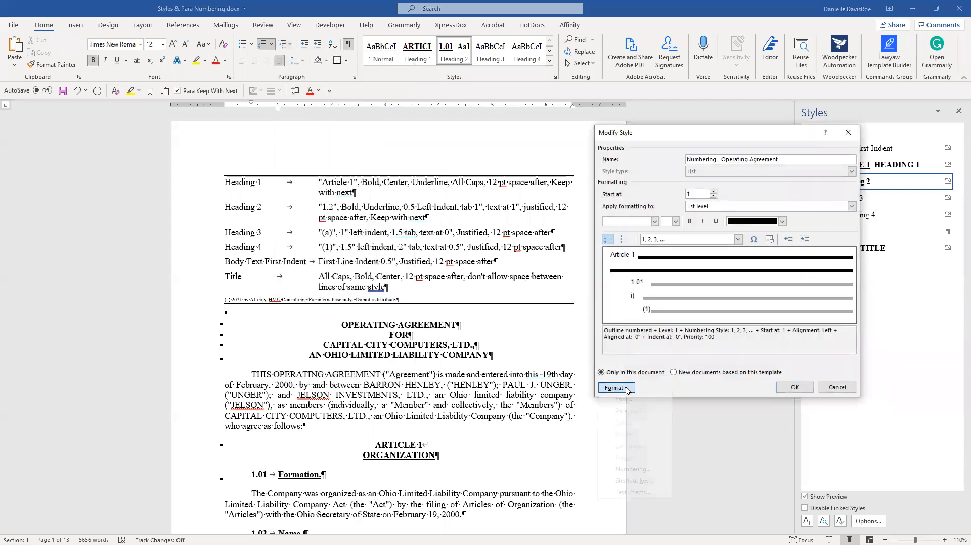
click(633, 469)
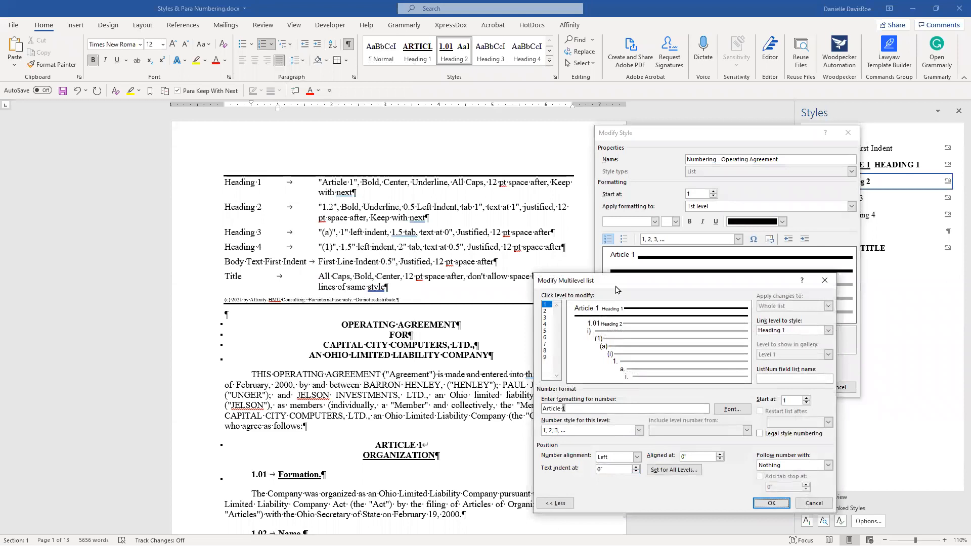
drag(602, 281, 426, 296)
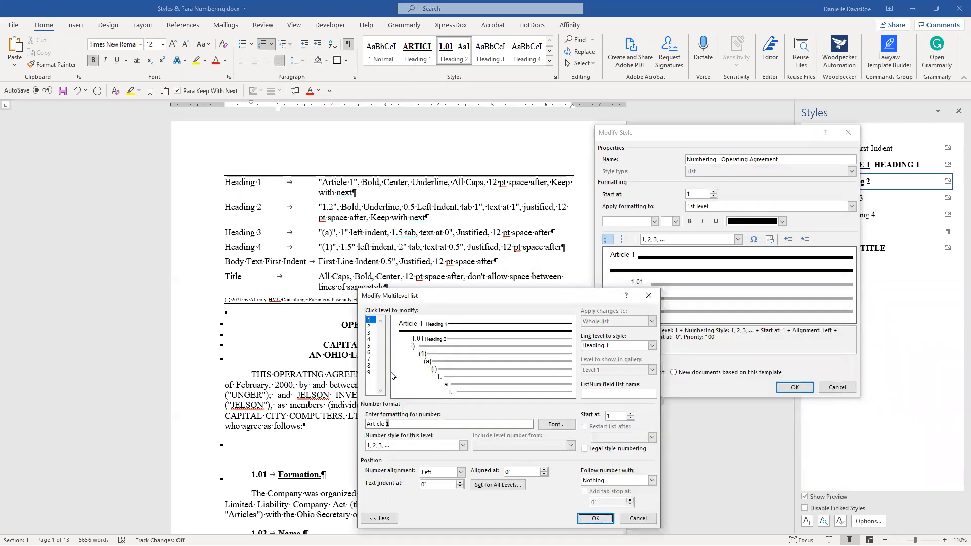
click(369, 326)
click(463, 445)
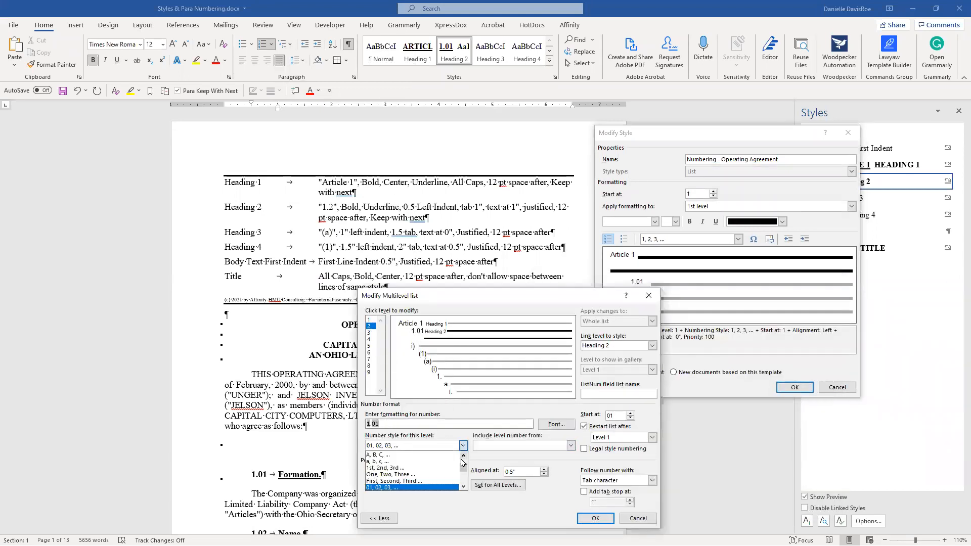
scroll(463, 470, up, 2)
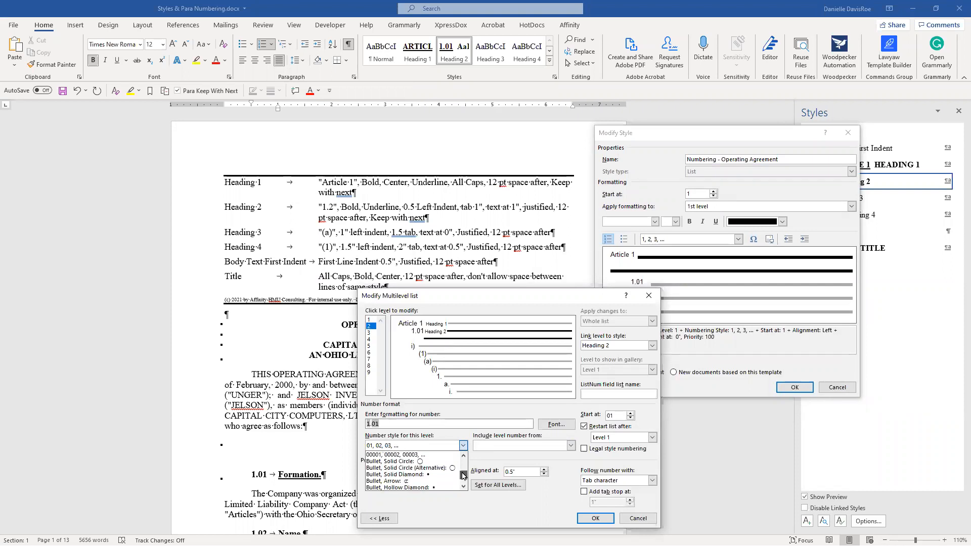
click(444, 462)
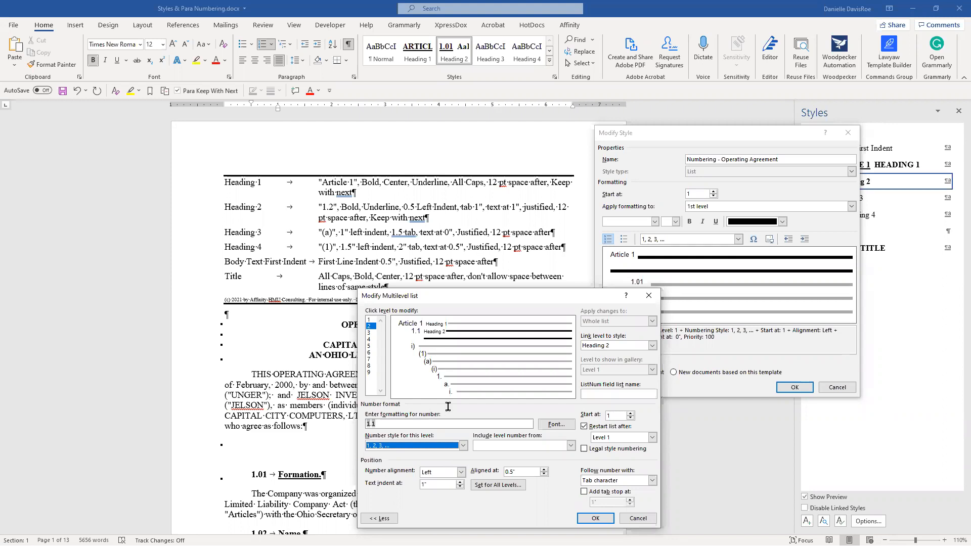
click(593, 518)
click(795, 387)
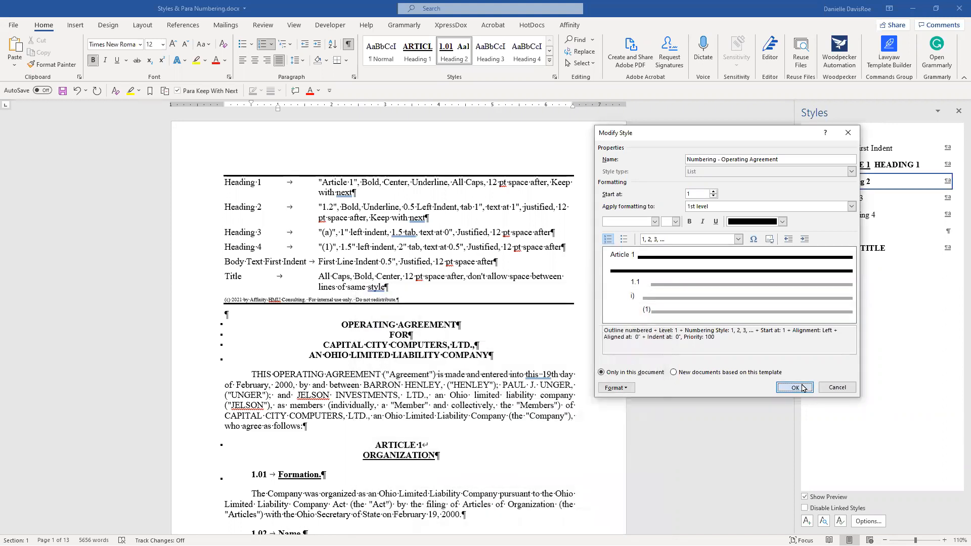
Step: Locate the Numbering - Operating Agreement style among the recommended styles in Manage Styles, and close without saving changes
click(840, 522)
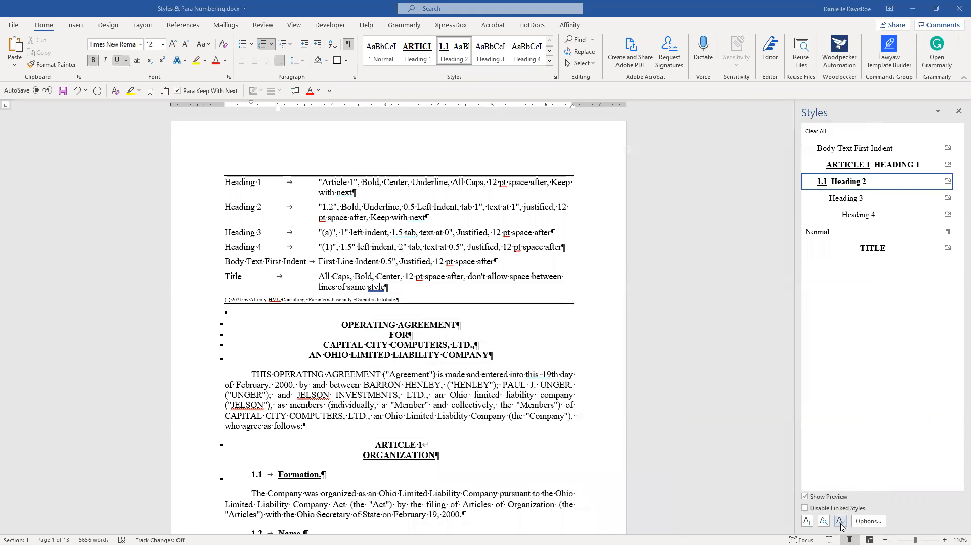
click(409, 112)
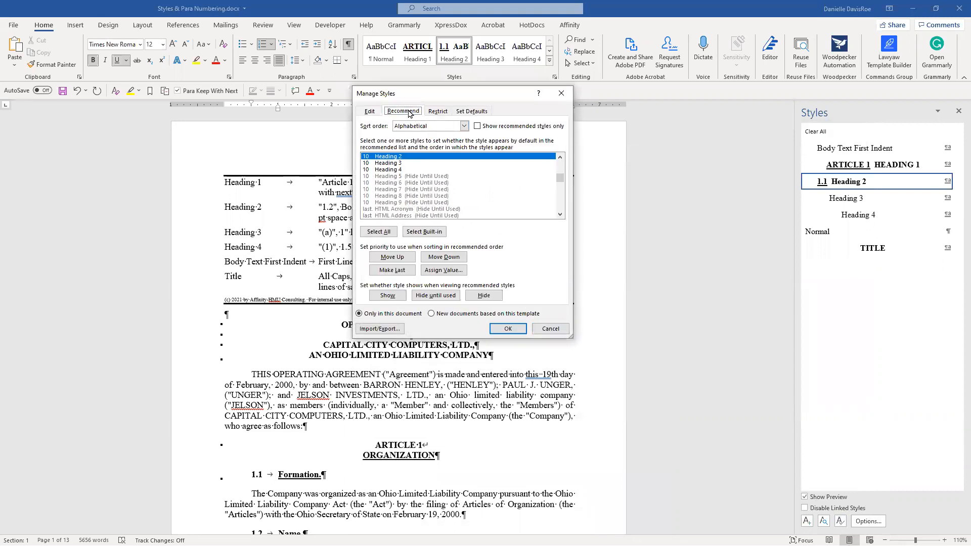
click(424, 170)
scroll(424, 176, down, 15)
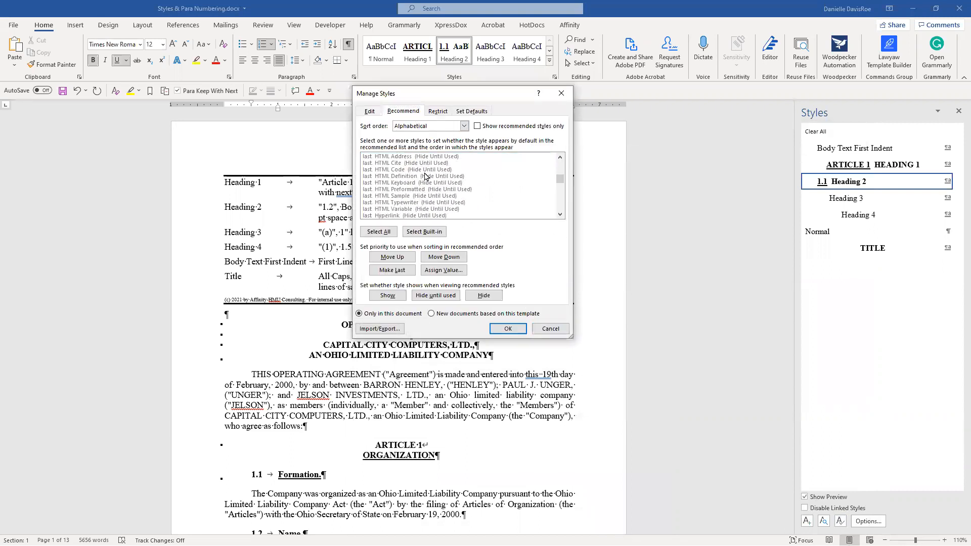
scroll(425, 176, down, 12)
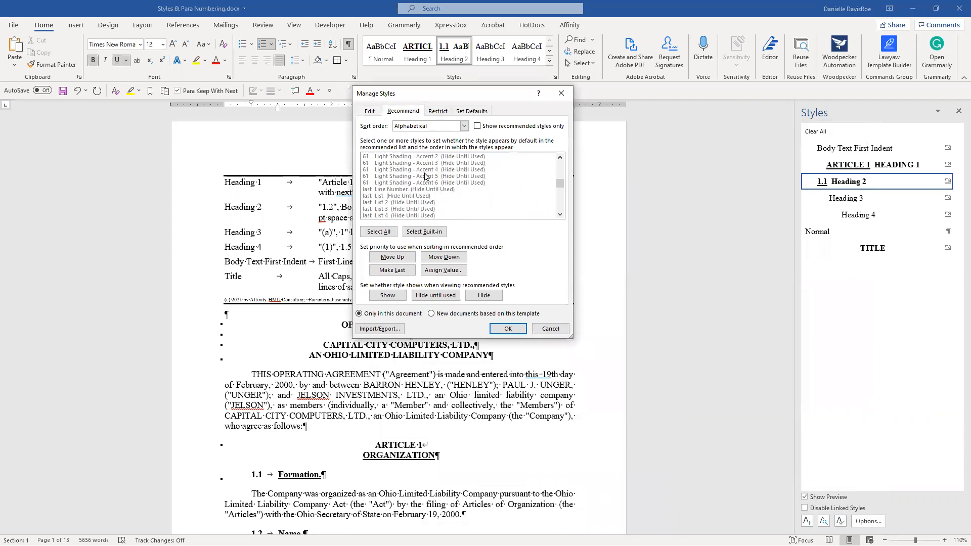
scroll(425, 177, down, 14)
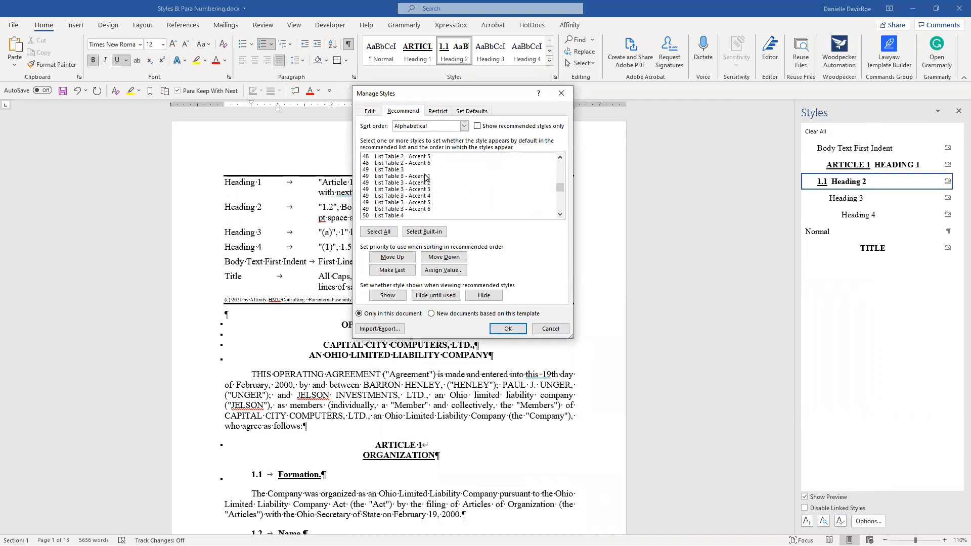
scroll(425, 177, down, 15)
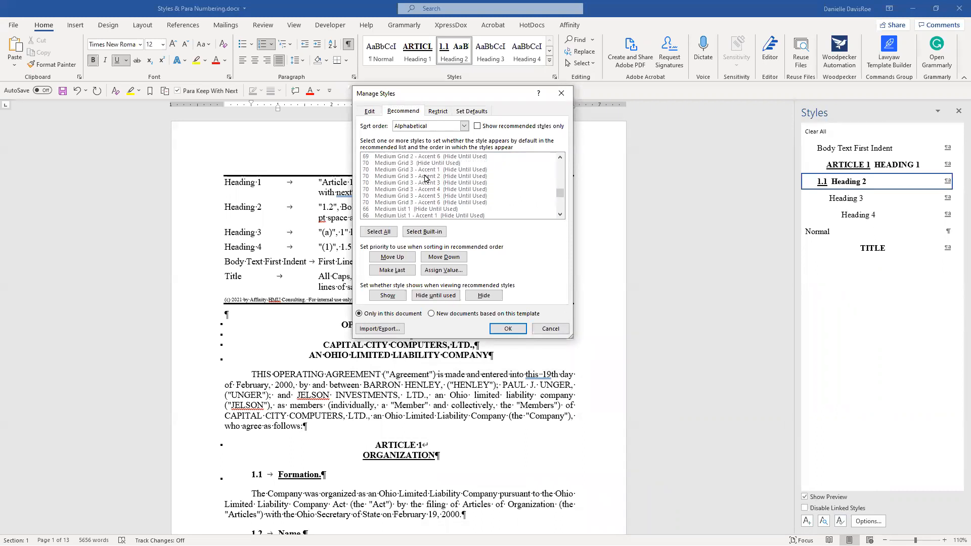
scroll(424, 177, down, 4)
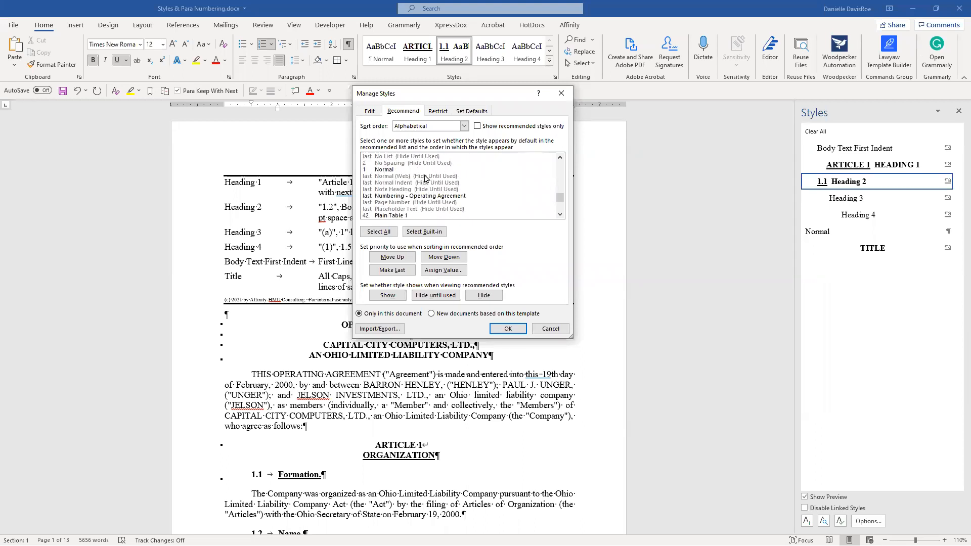
click(414, 196)
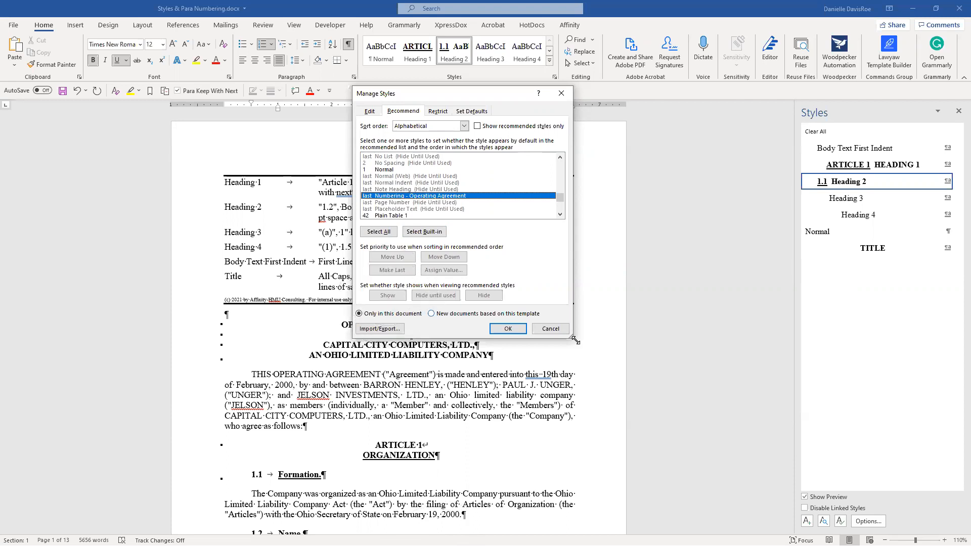
click(550, 328)
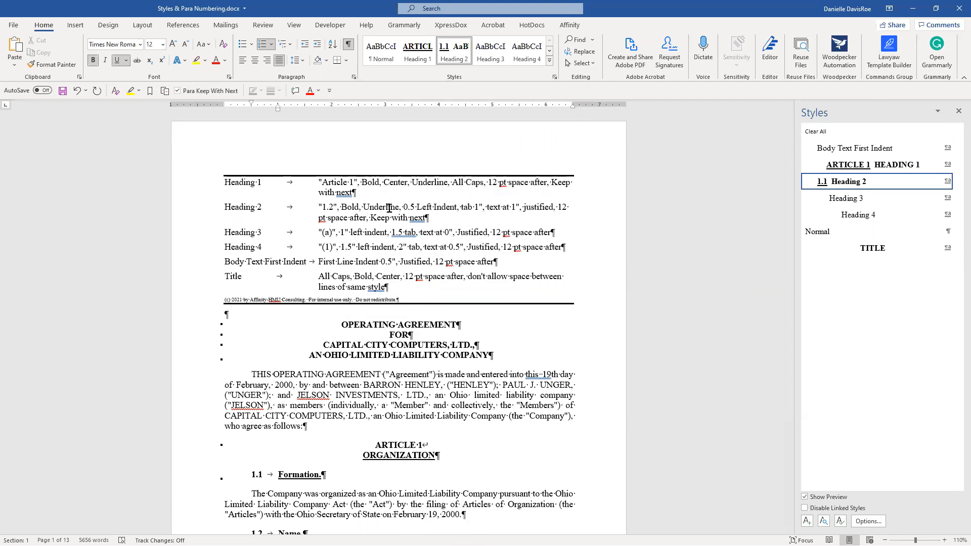
Step: Try the Heading 4 style on the agreement's opening paragraph and restore its Body Text First Indent style
click(291, 45)
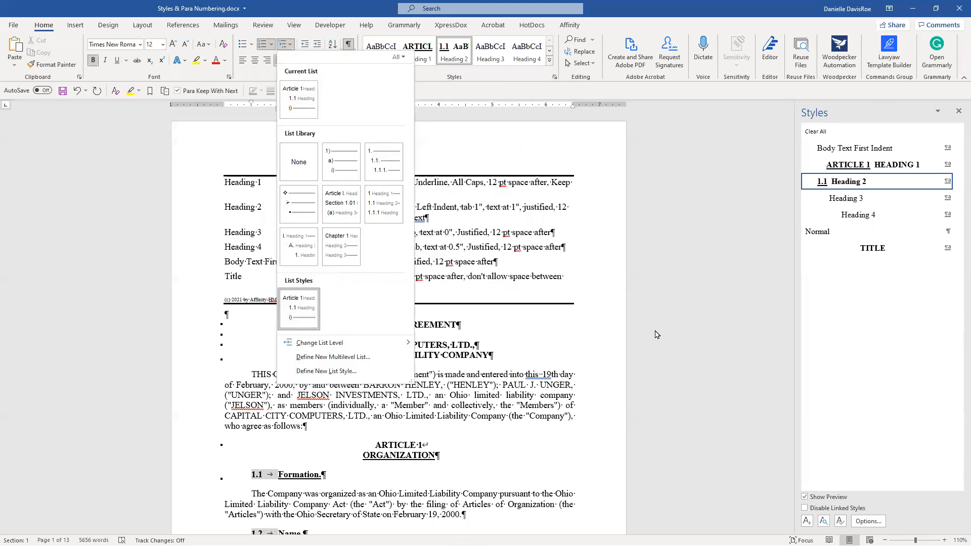
click(433, 386)
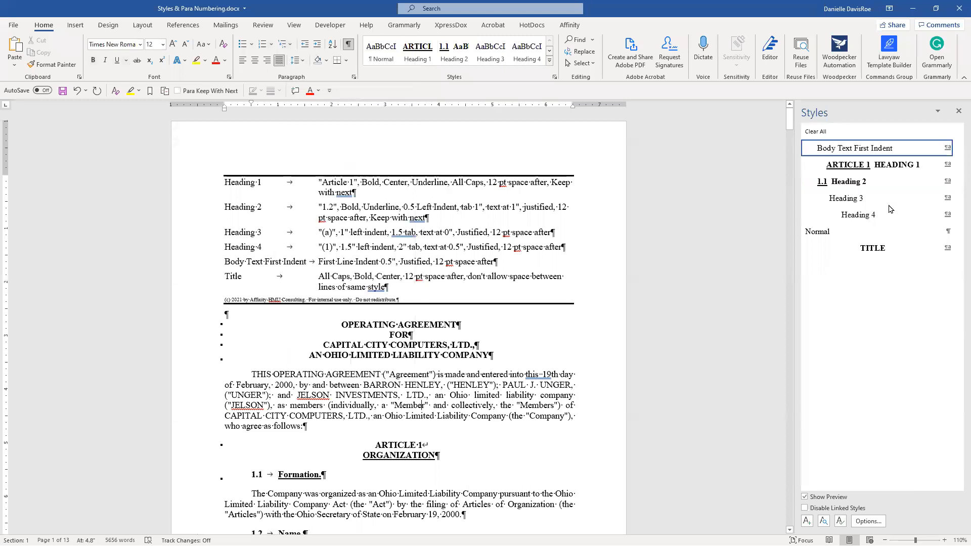
click(859, 215)
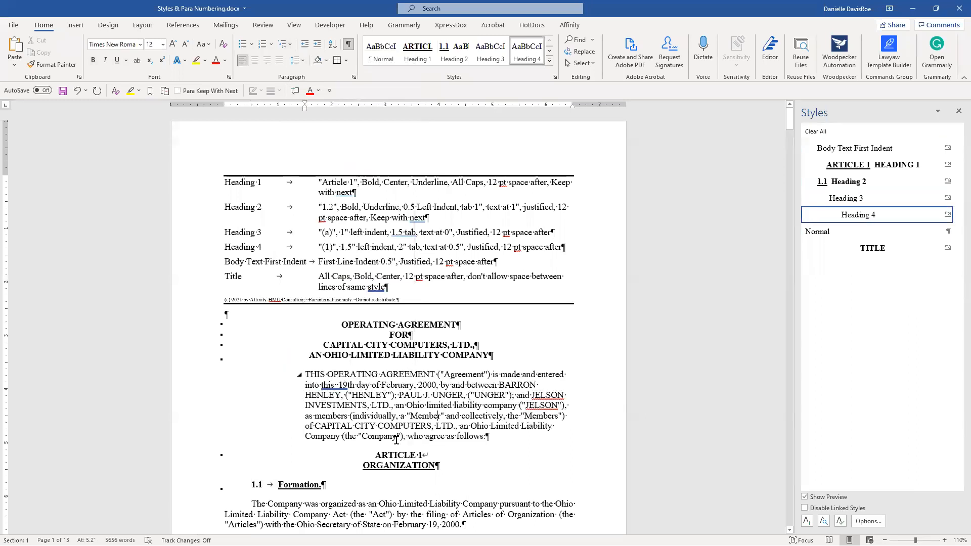
click(842, 153)
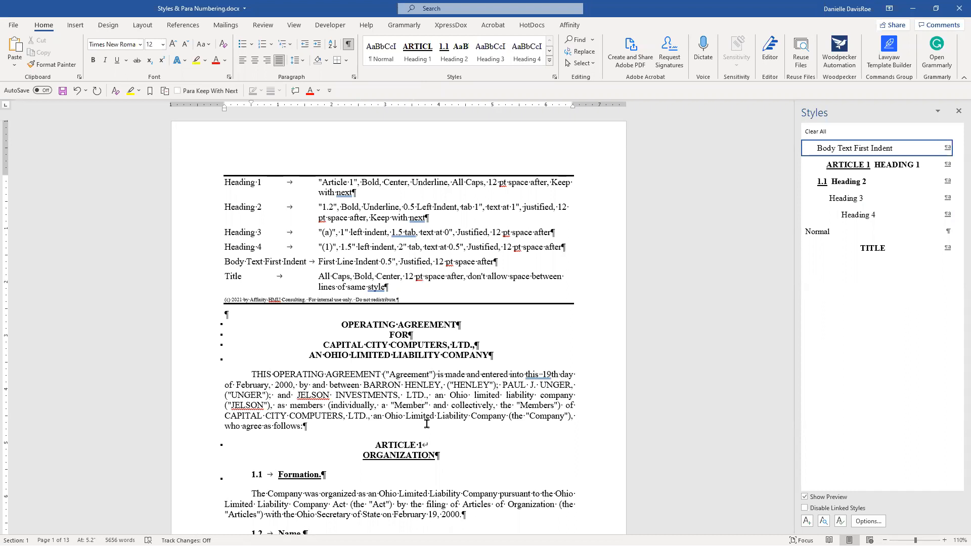
Step: Modify the Numbering - Operating Agreement list style so that level 3 is linked to the Heading 3 style
click(292, 46)
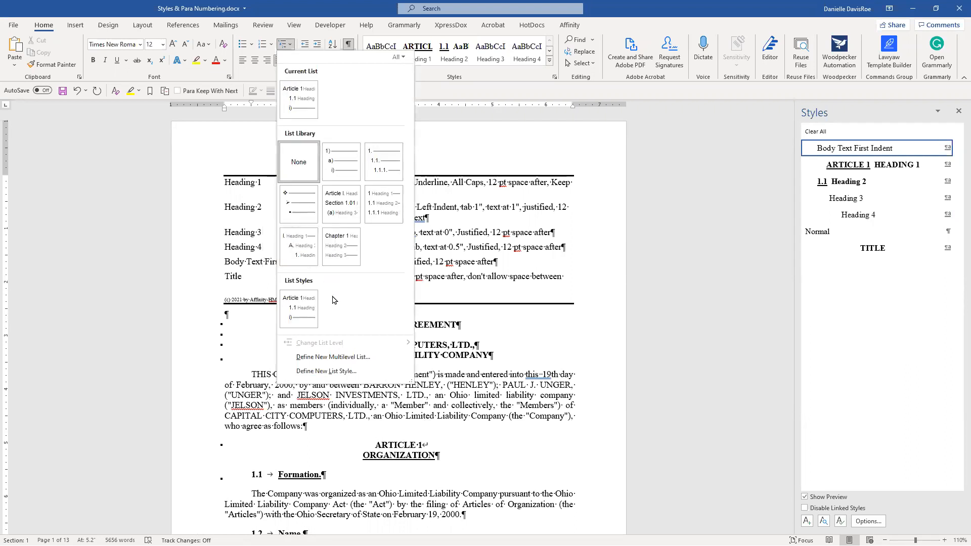
right_click(312, 310)
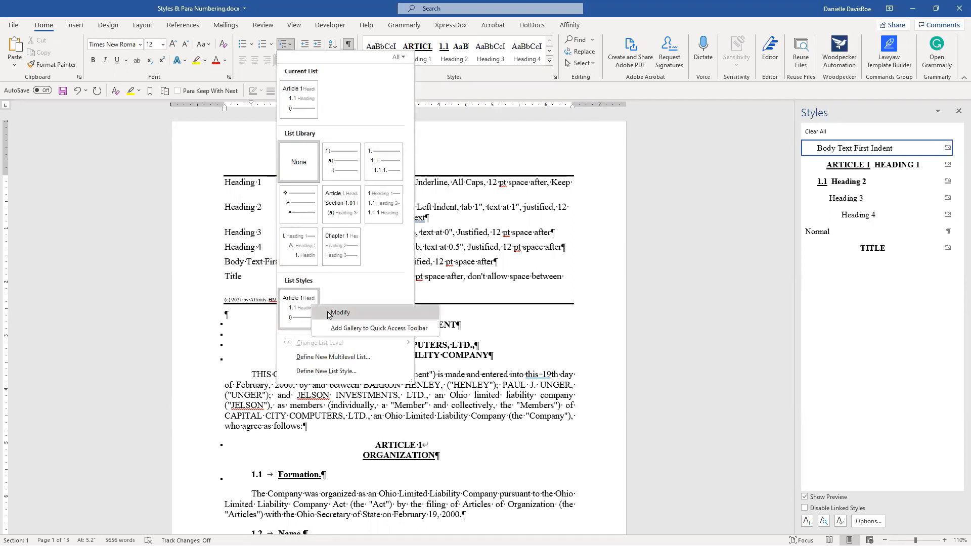
click(334, 324)
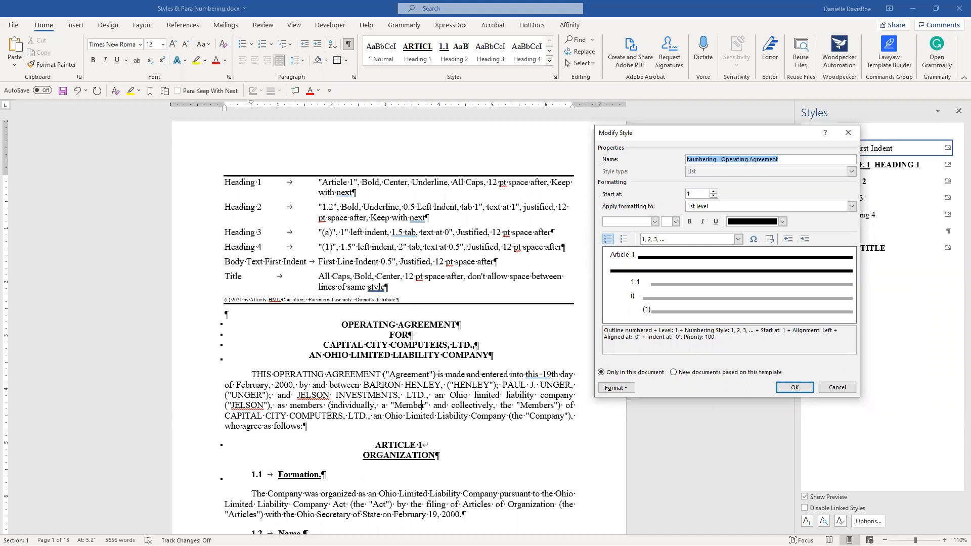
click(273, 508)
click(324, 477)
click(630, 391)
click(650, 467)
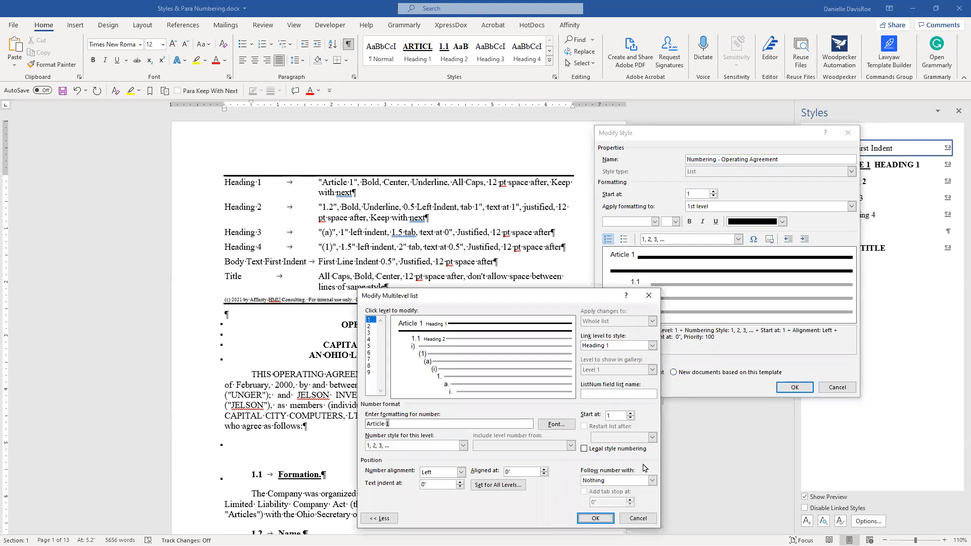
click(369, 333)
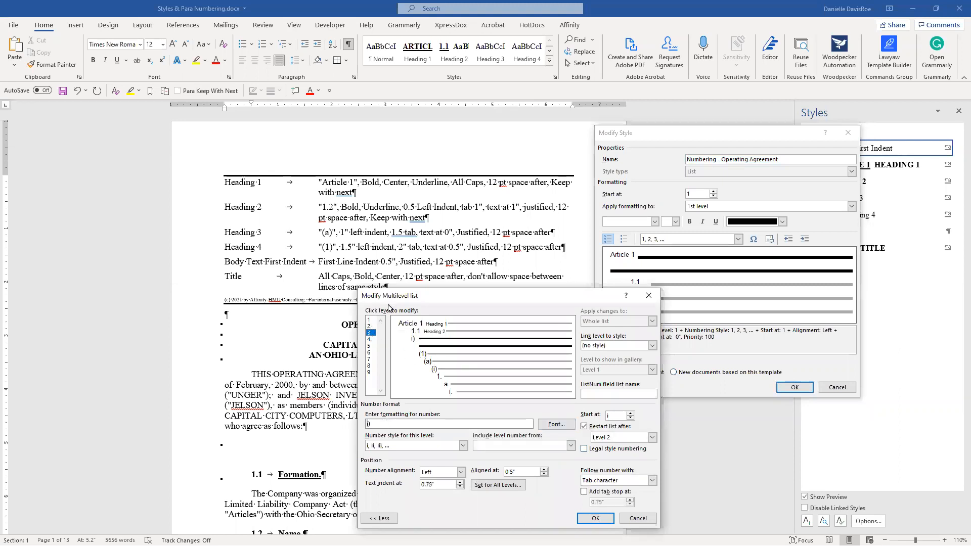
drag(427, 301, 369, 318)
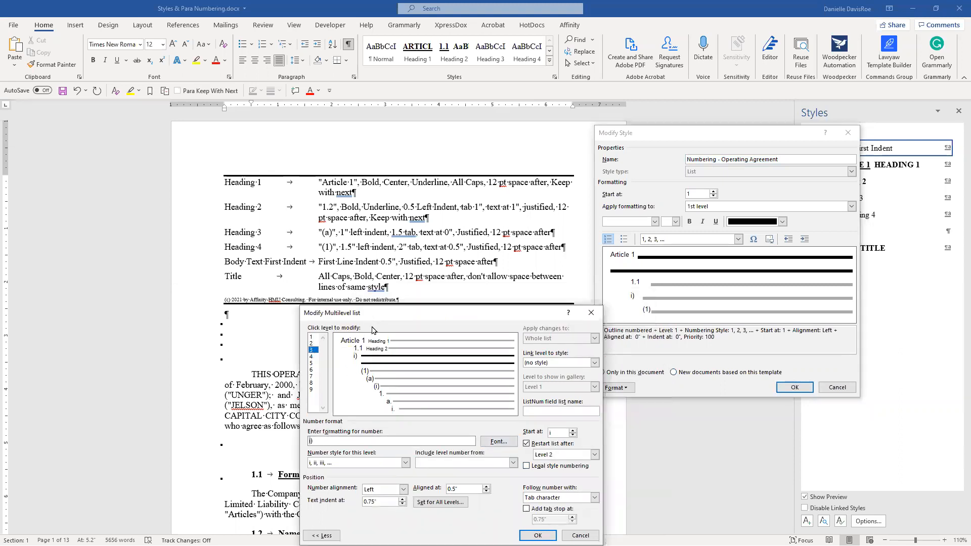
click(595, 363)
scroll(575, 384, down, 3)
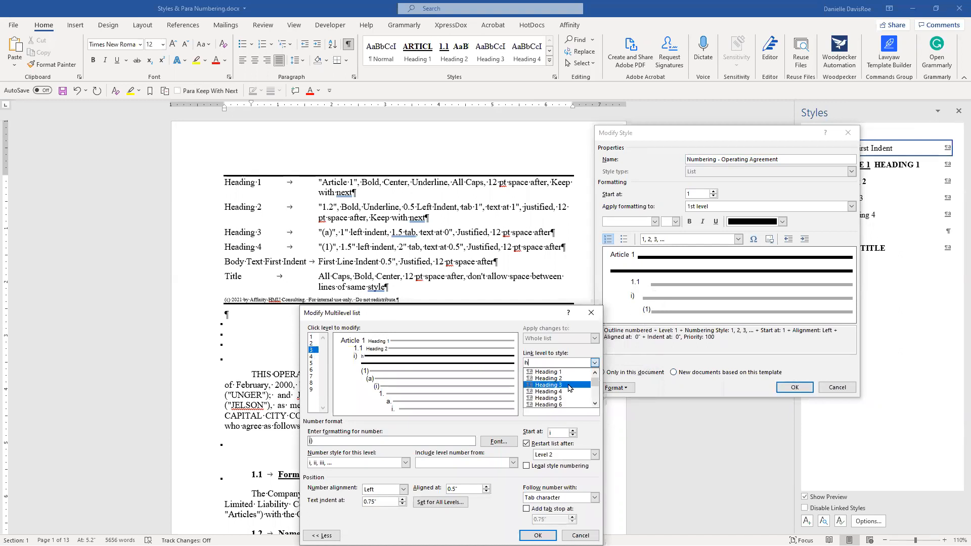
click(570, 388)
Step: Format the level 3 number as (a), using the a, b, c number style enclosed in parentheses
click(332, 443)
key(BackSpace)
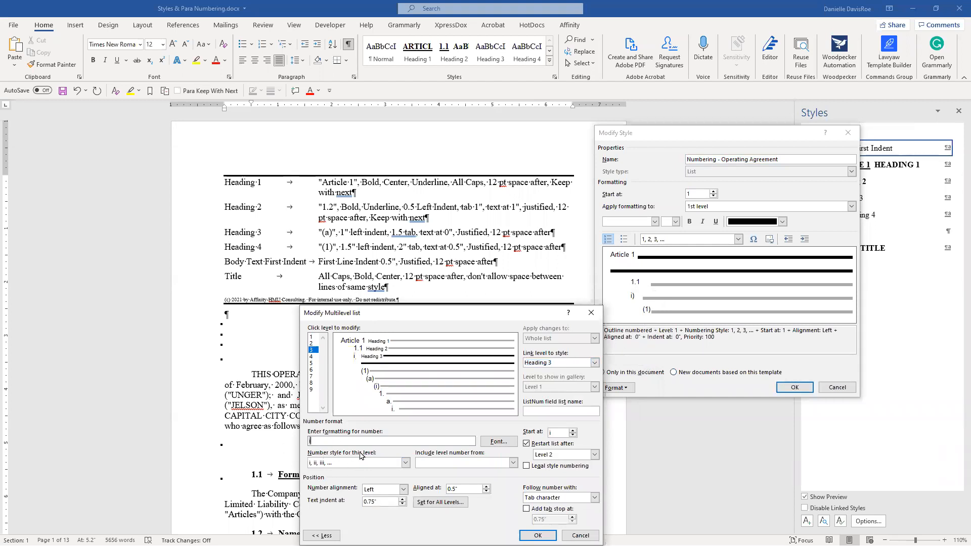
click(406, 466)
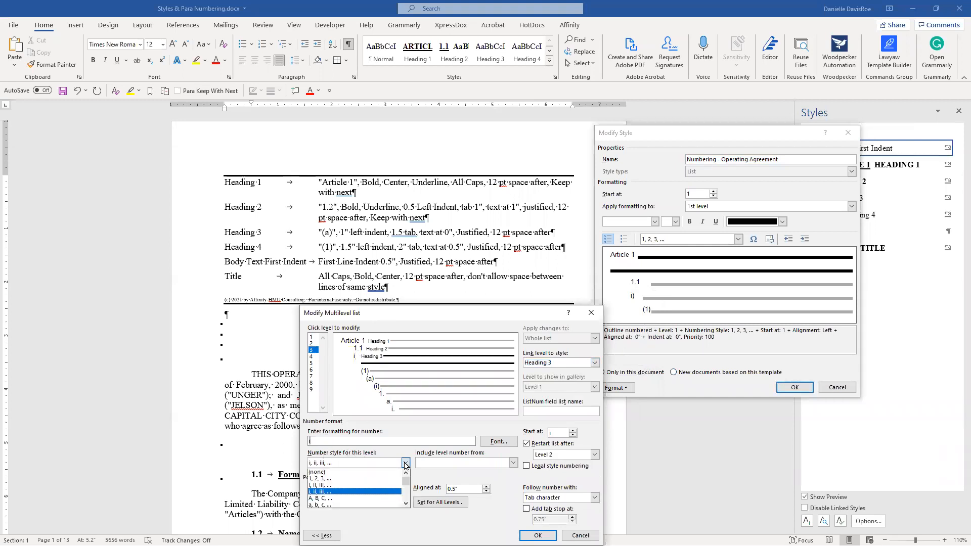
click(372, 446)
key(BackSpace)
text(()
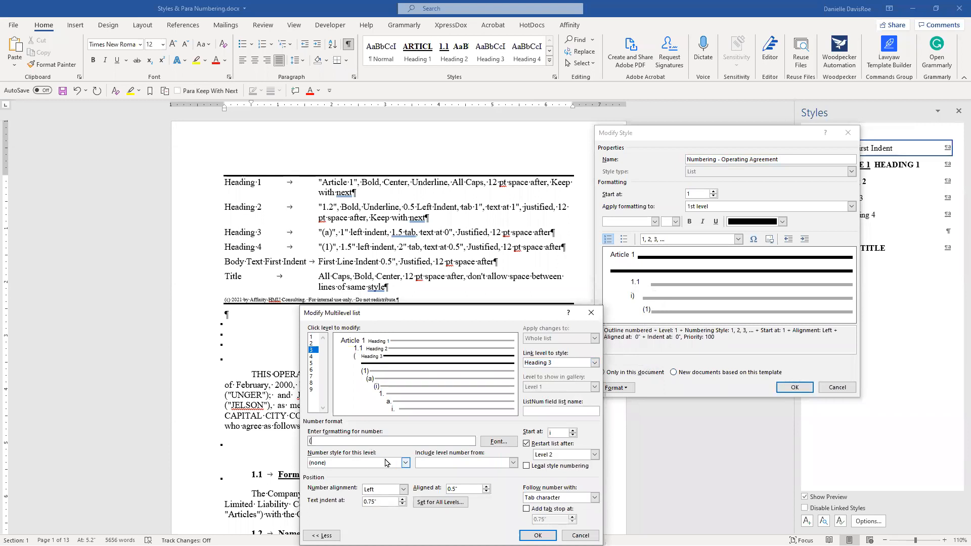
click(405, 463)
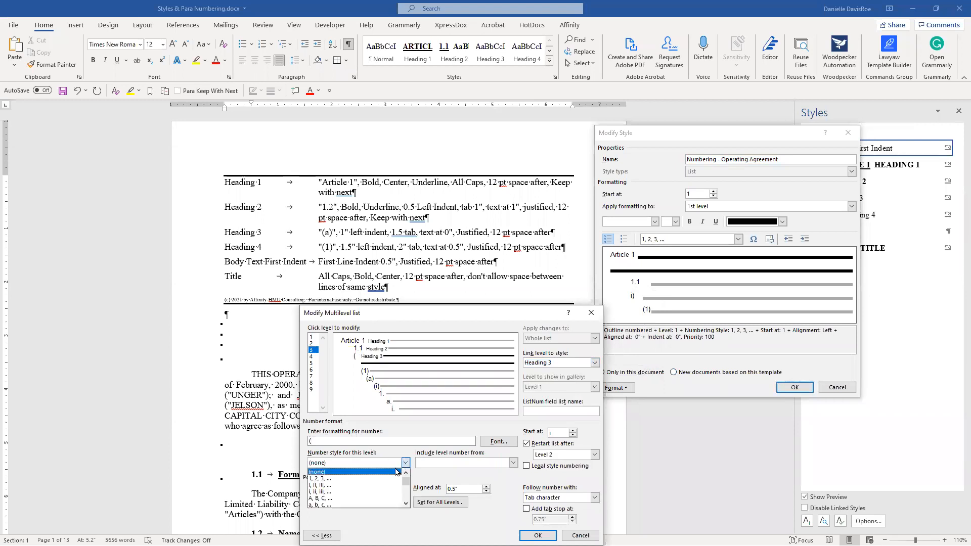
click(377, 504)
click(324, 442)
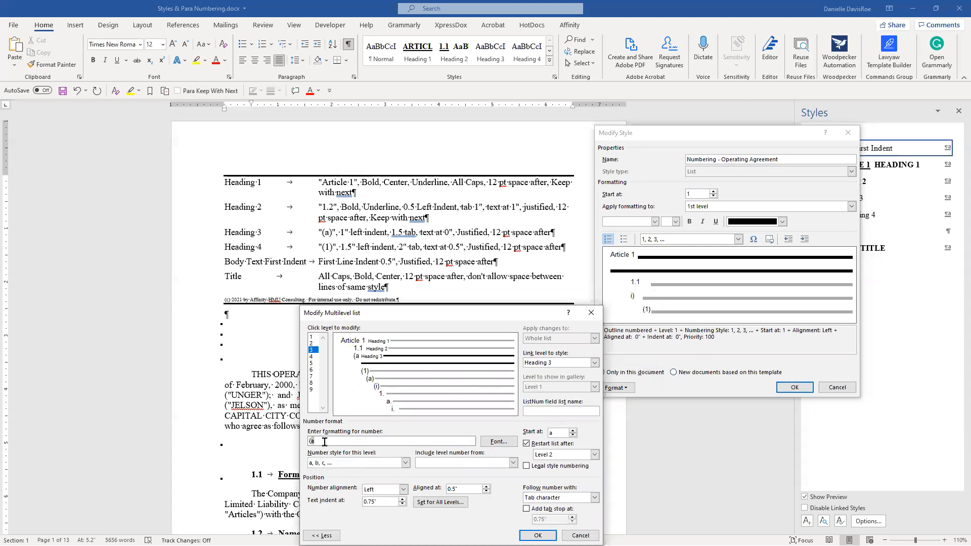
text())
Step: Align the level 3 number at 1" and set its text indent to 1.5"
click(436, 489)
text(1)
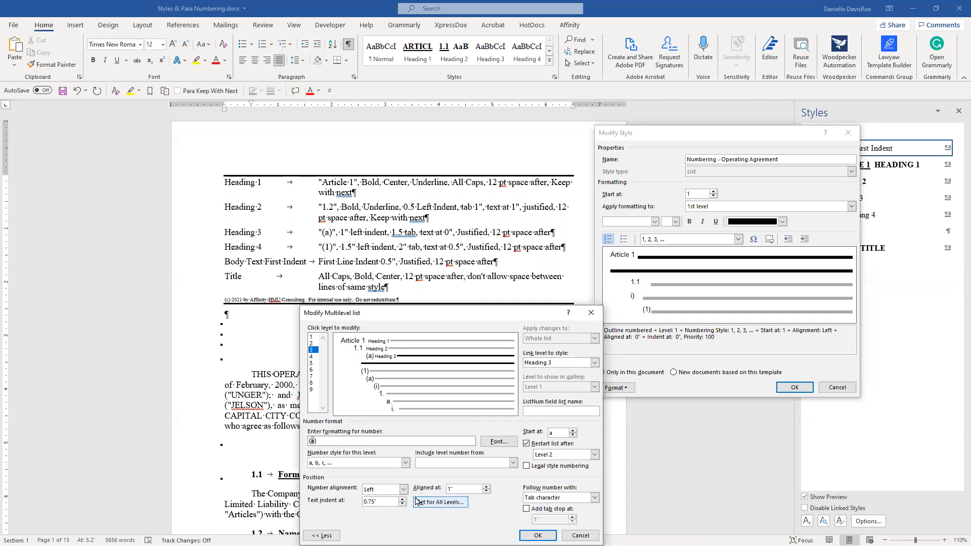
click(342, 500)
text(1.)
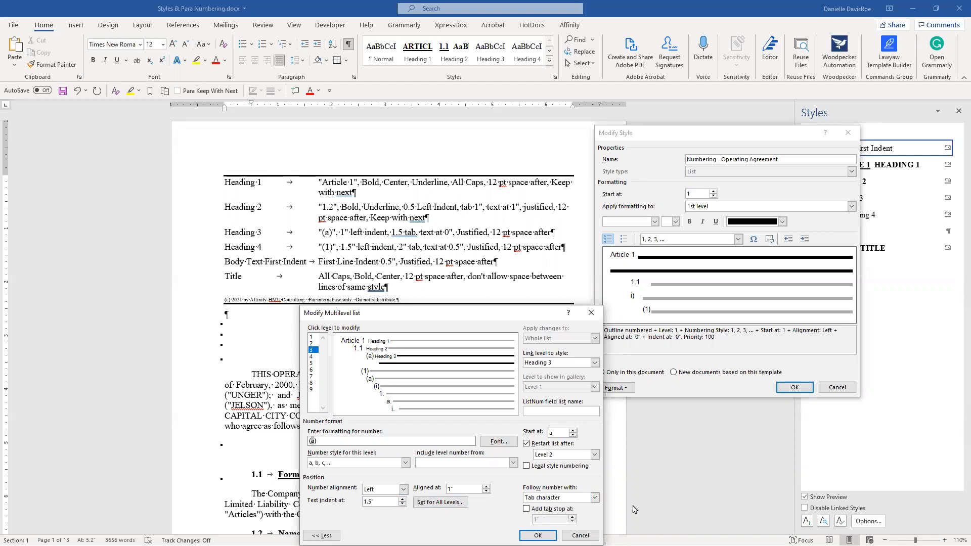
Step: Link level 4 to the Heading 4 style, aligning its number at 1.5" with a text indent of 2"
click(312, 357)
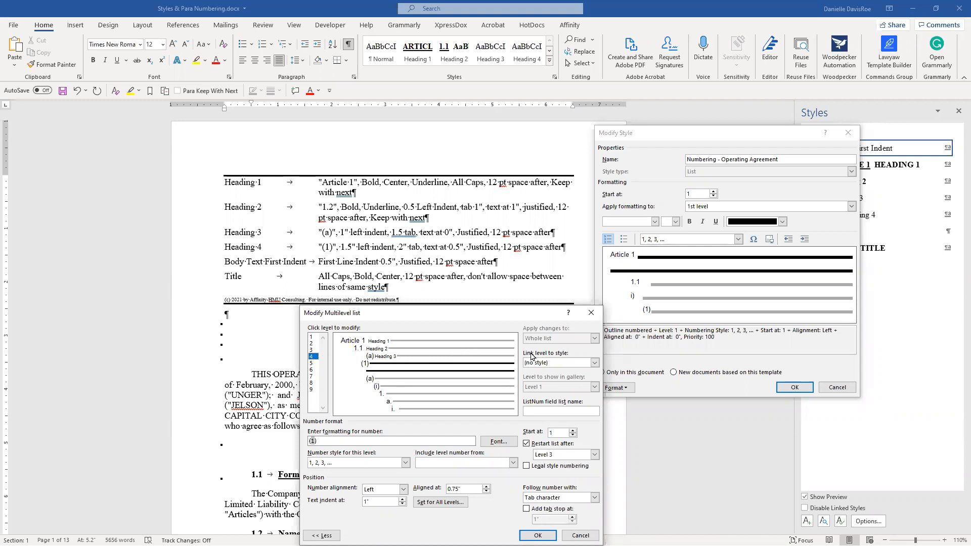
click(595, 363)
text(h)
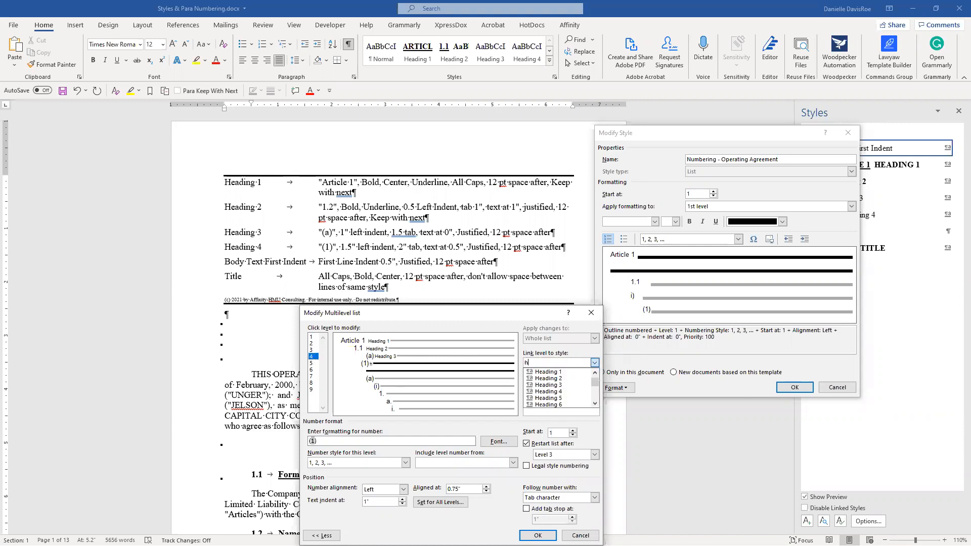
click(565, 392)
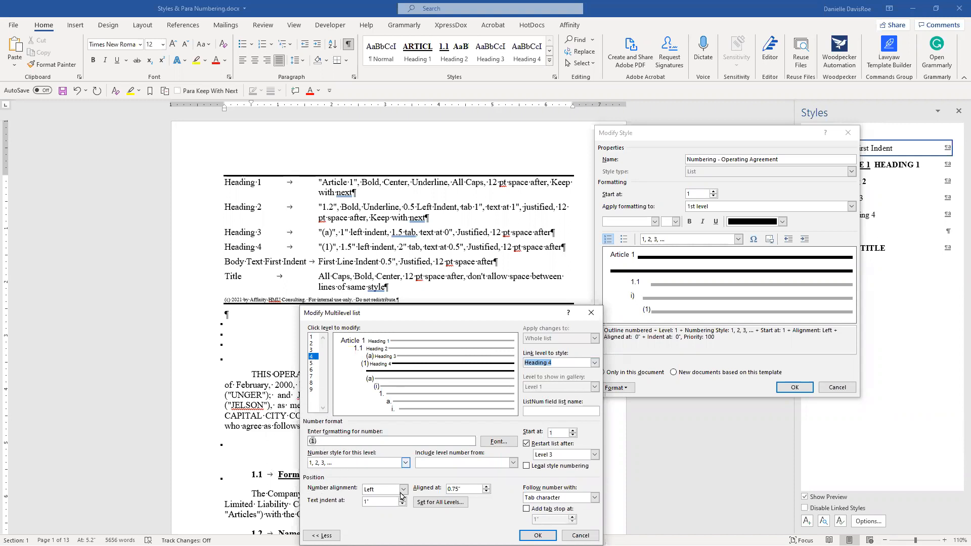
drag(463, 488, 431, 487)
text(1.5)
key(Tab)
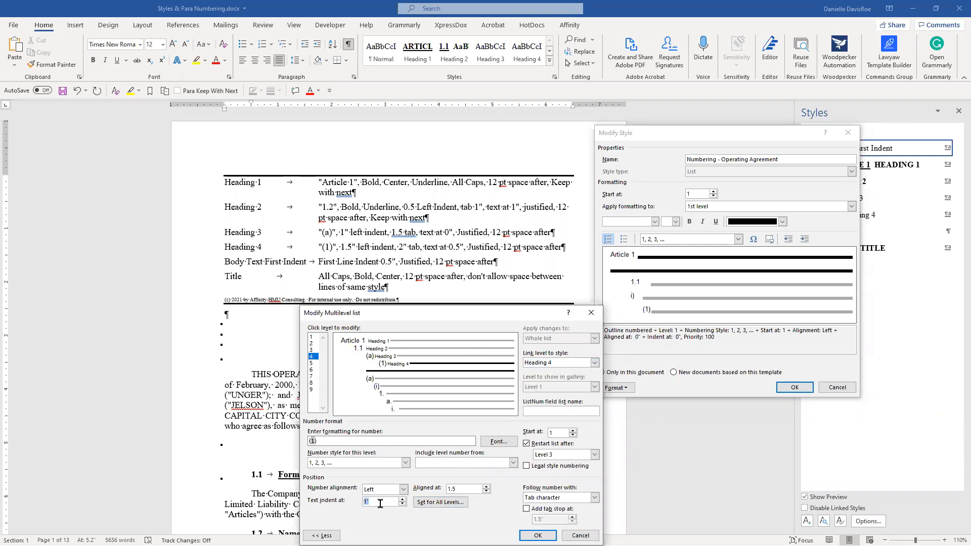
text(2)
key(Tab)
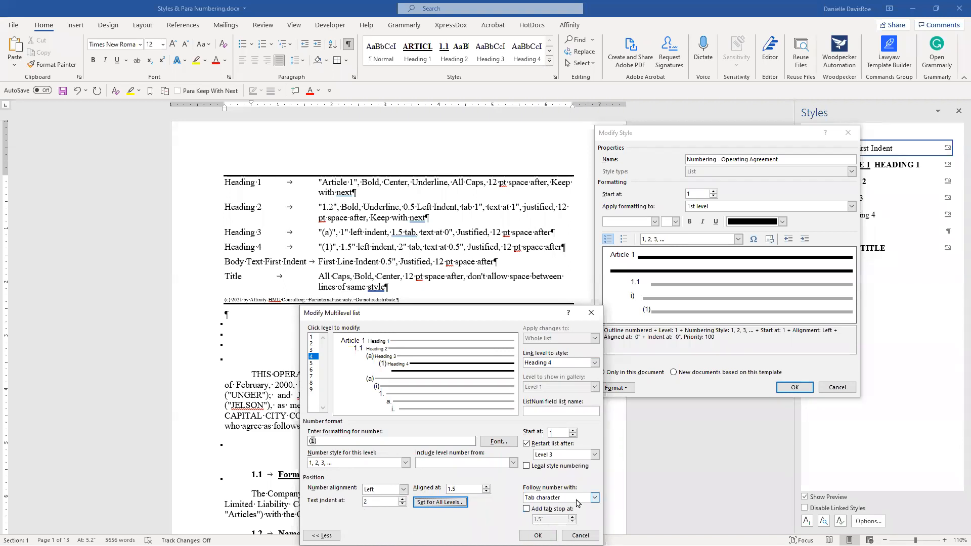
Step: Apply the list style changes and restore the Body Text First Indent style on the agreement's opening paragraph
click(537, 535)
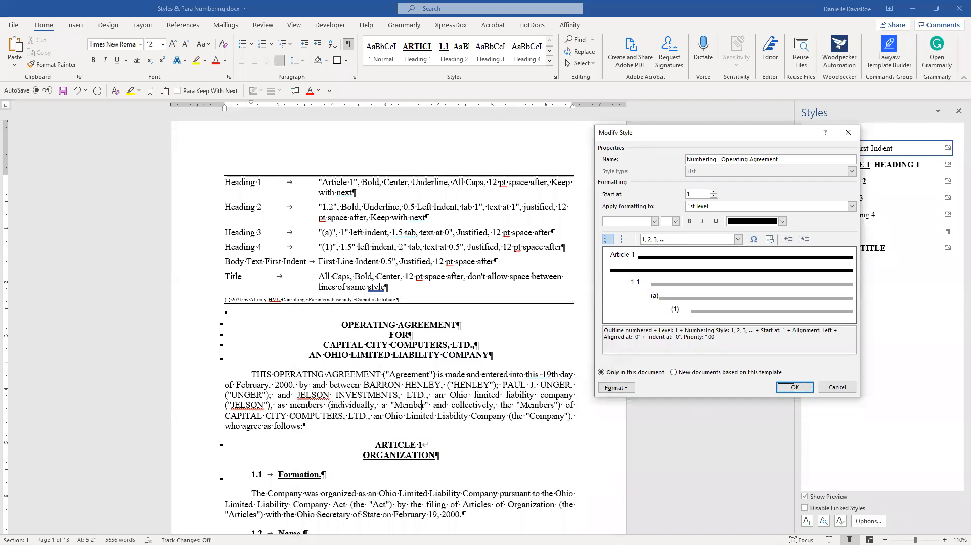
click(795, 388)
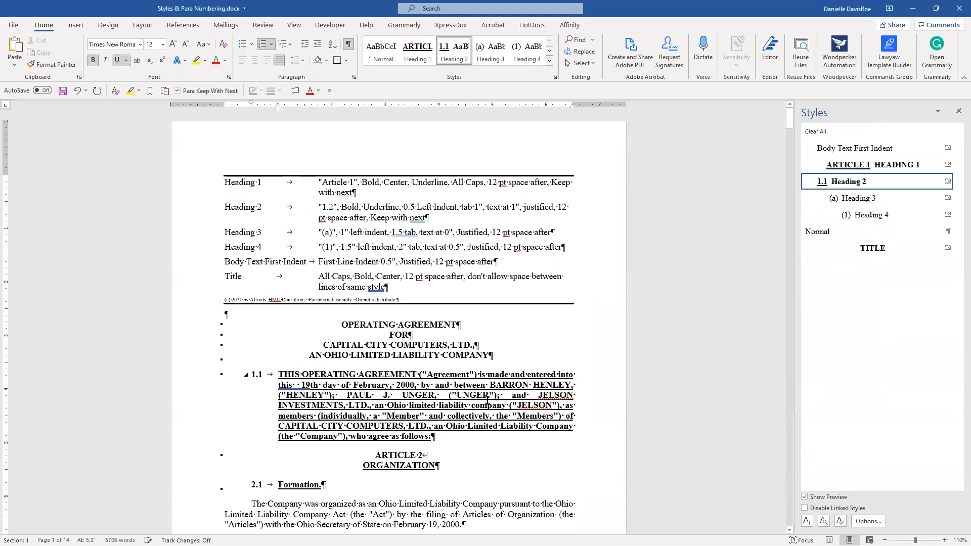
click(854, 148)
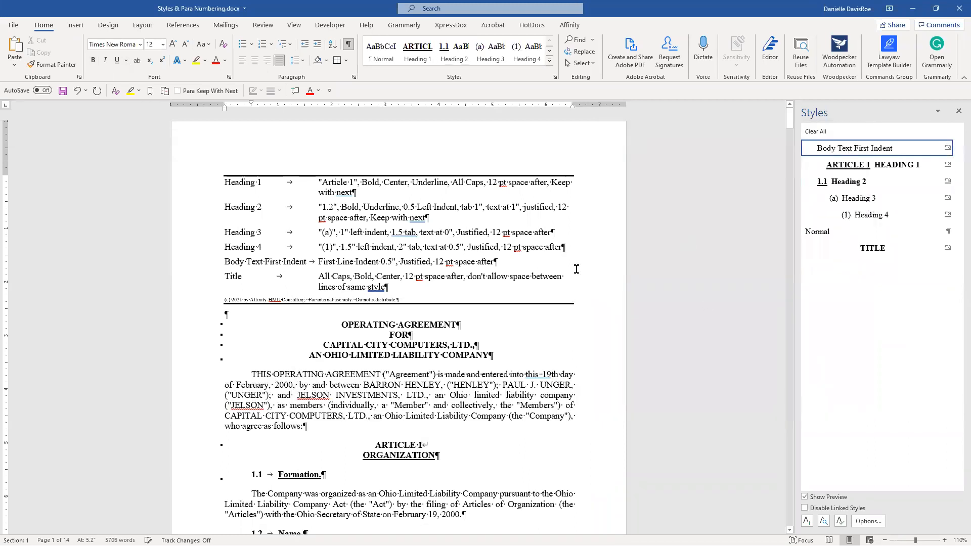
Step: Apply the Heading 4 style to the bold unnumbered paragraph beginning "first, to the Original Parties" below item (k)
scroll(414, 365, down, 2)
scroll(414, 365, down, 10)
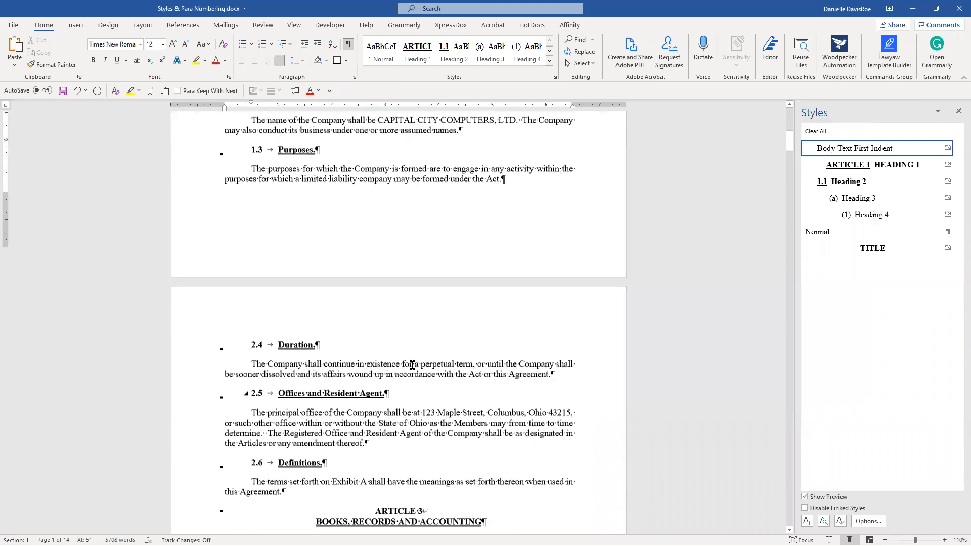
scroll(414, 363, down, 8)
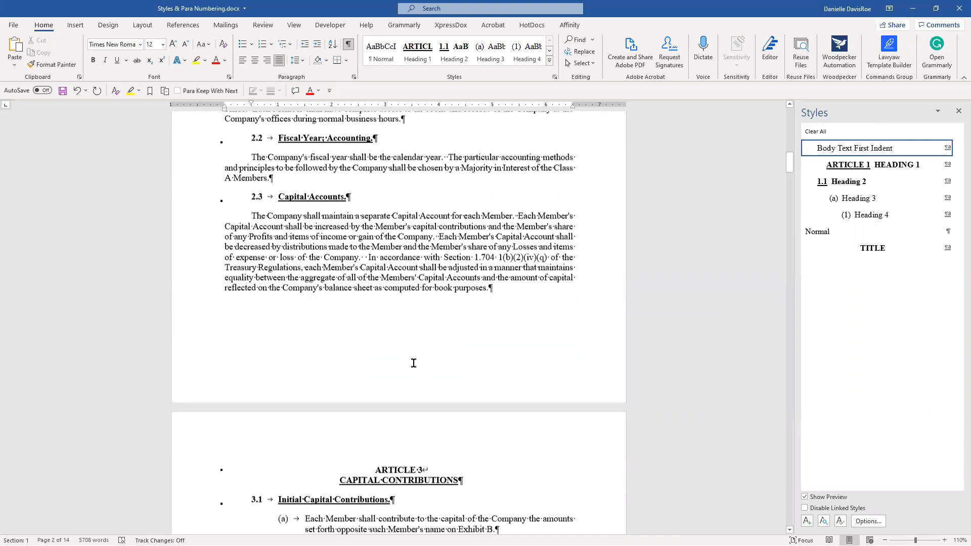
scroll(276, 307, up, 1)
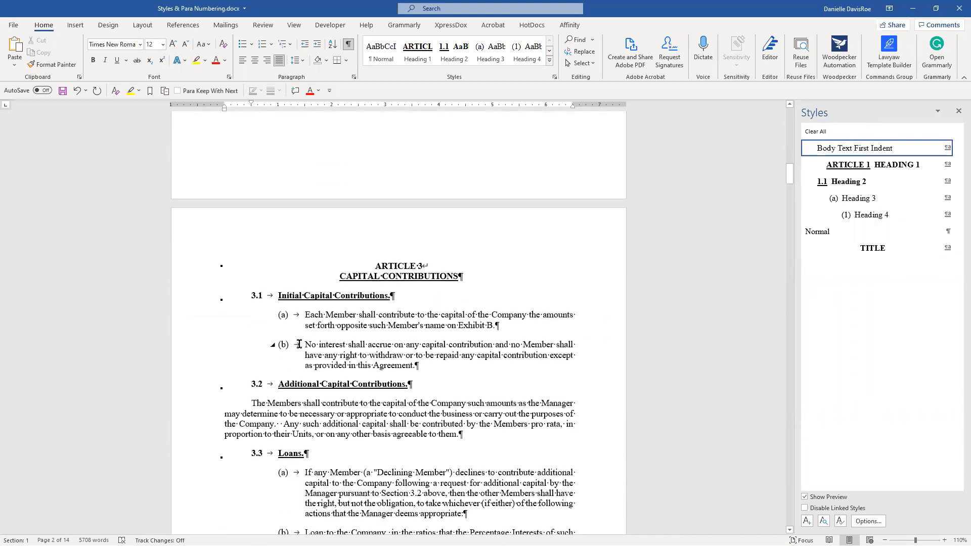
scroll(309, 348, down, 5)
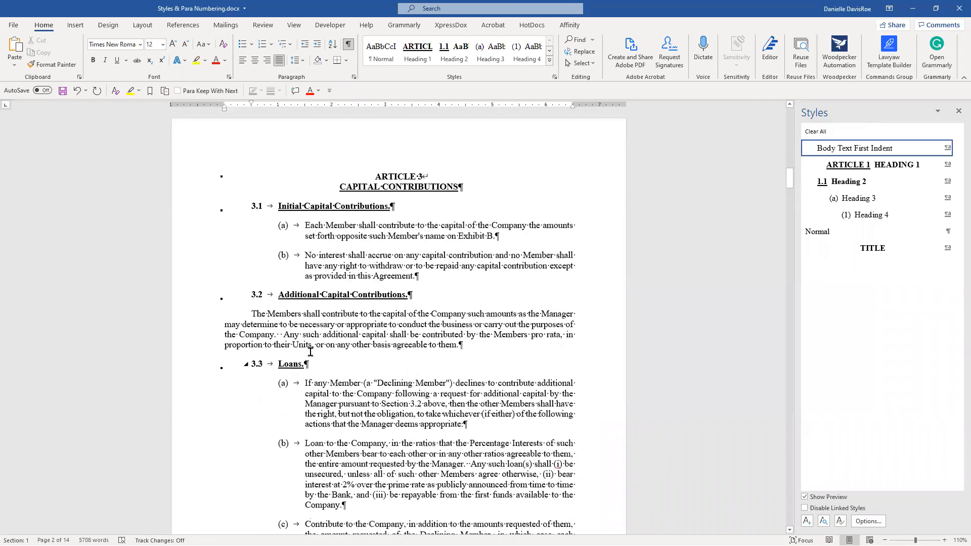
scroll(309, 352, down, 12)
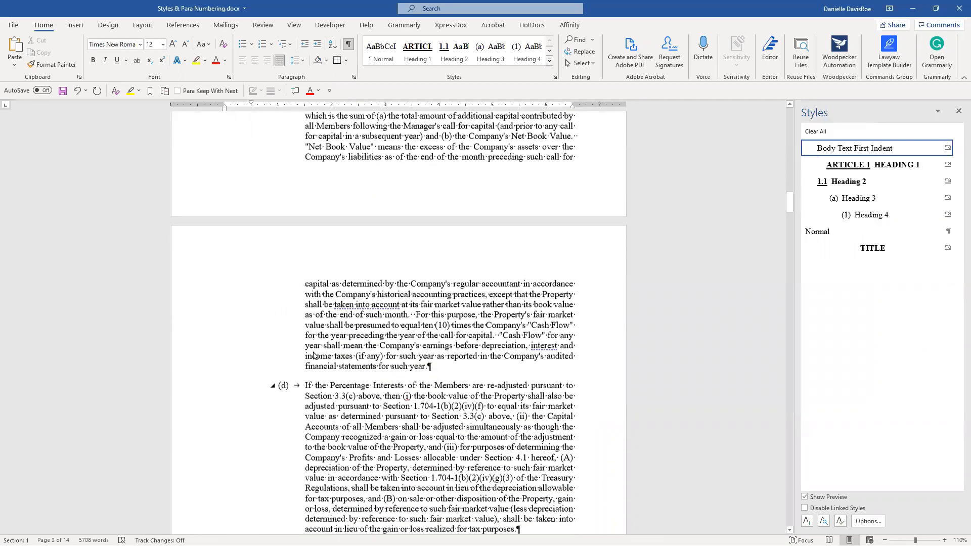
scroll(312, 349, down, 15)
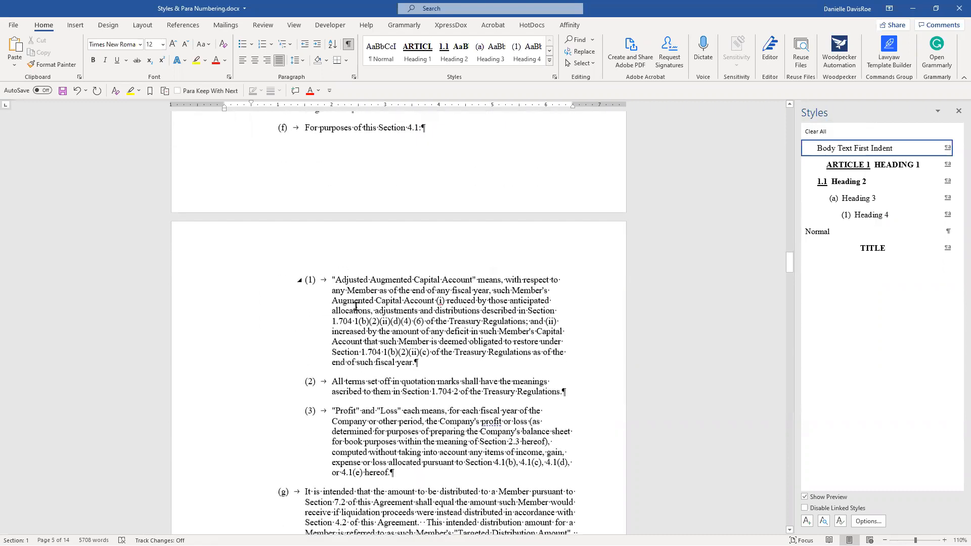
scroll(371, 440, down, 18)
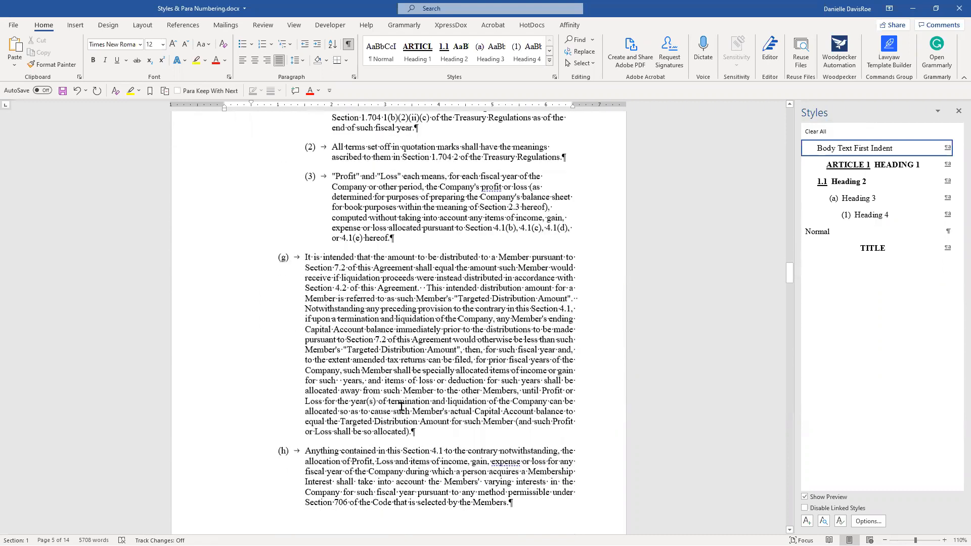
scroll(415, 405, down, 9)
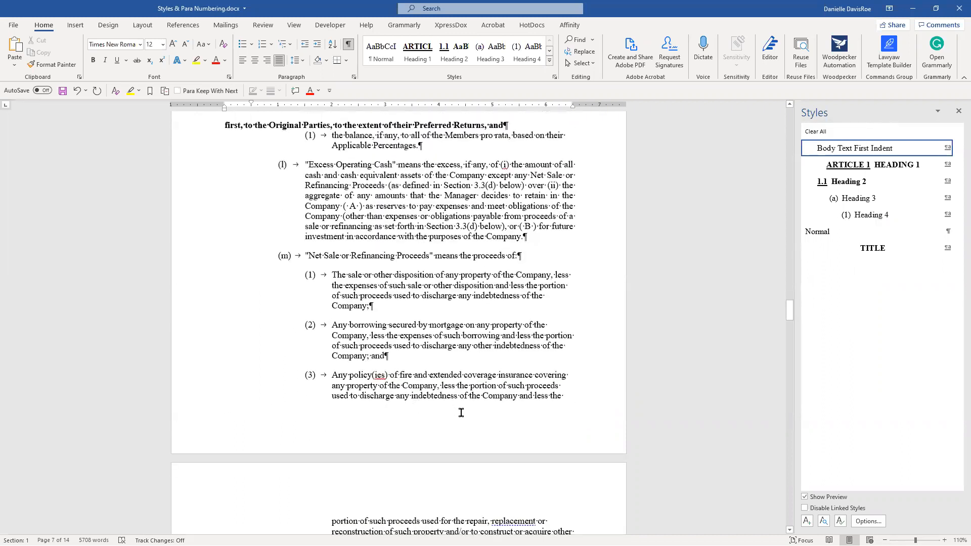
drag(789, 313, 789, 306)
click(358, 253)
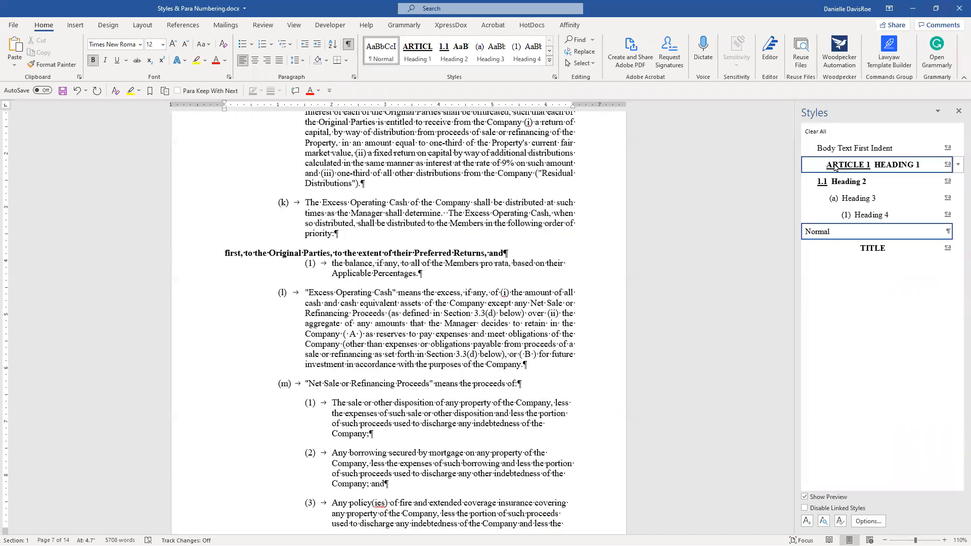
click(864, 218)
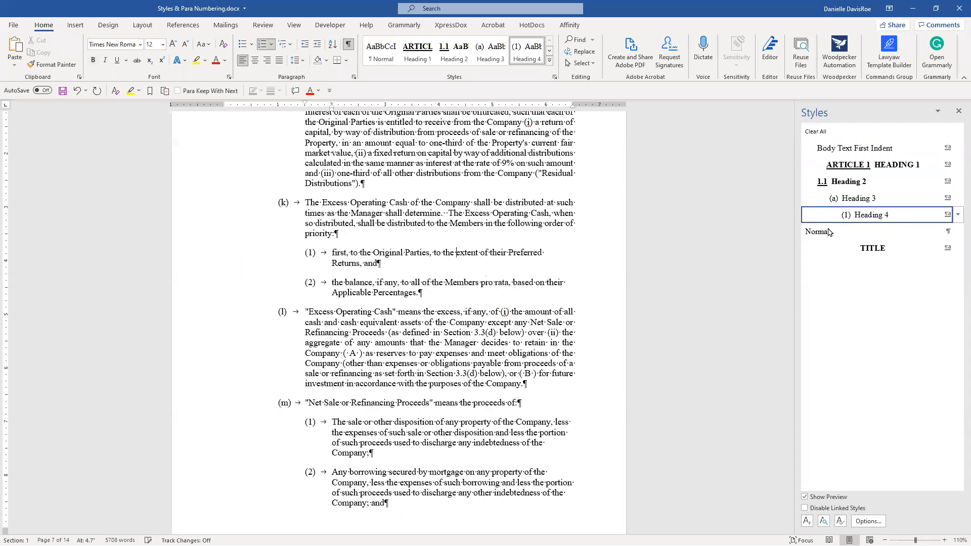
Step: Review the heading numbering in the following articles and return to the agreement's opening paragraph
scroll(423, 347, down, 5)
scroll(423, 346, down, 20)
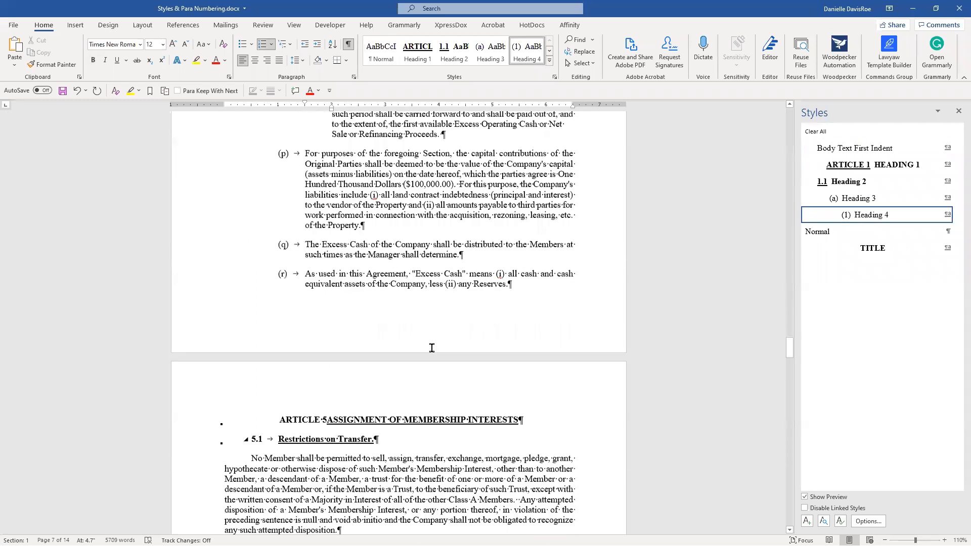
scroll(433, 350, down, 10)
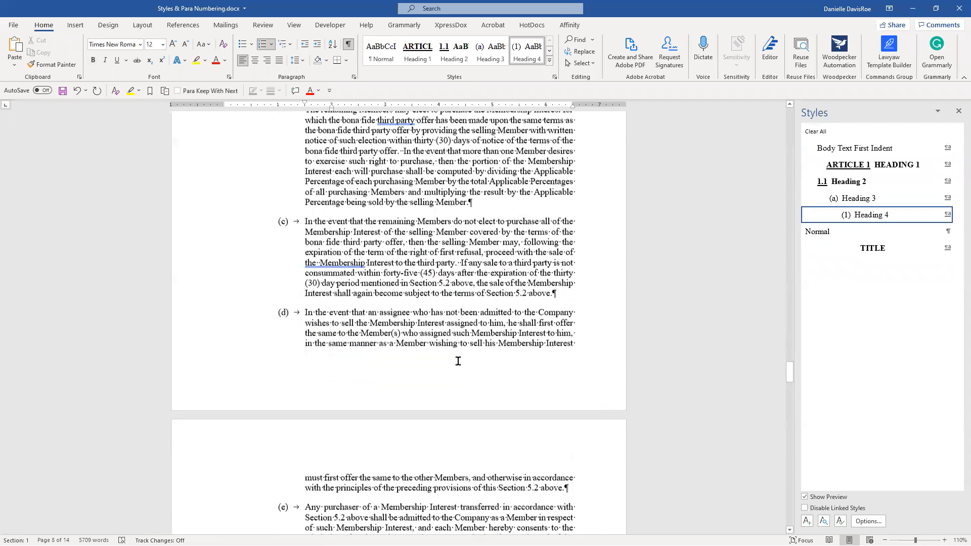
drag(793, 385, 790, 118)
click(440, 394)
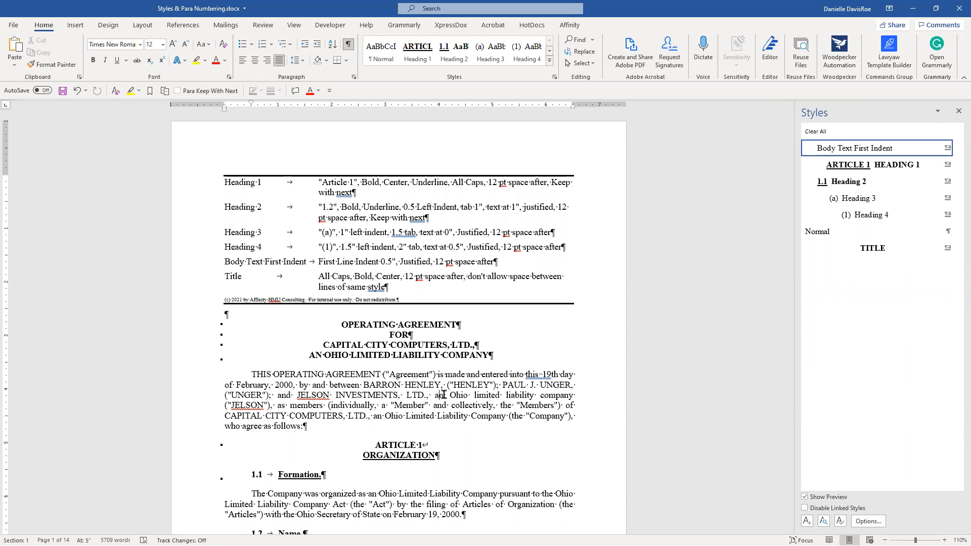
Step: Select the agreement's opening paragraph, beginning "THIS OPERATING AGREEMENT", and copy it
key(ctrl+a)
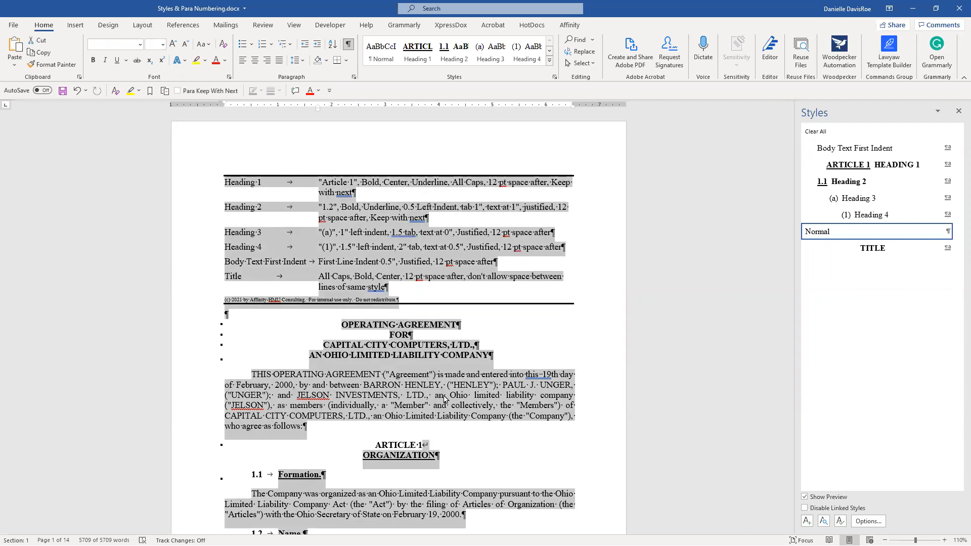
click(444, 399)
drag(305, 428, 221, 373)
key(ctrl+c)
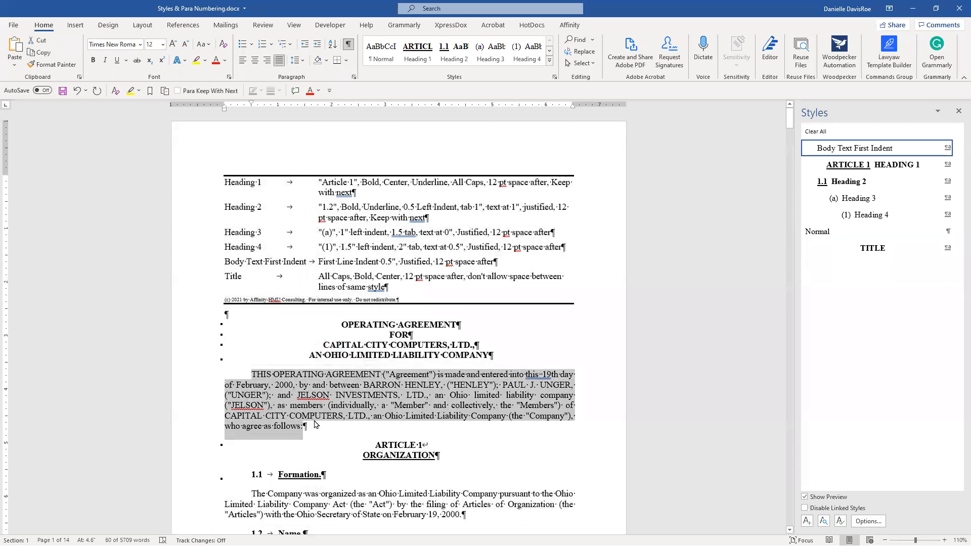
Step: Insert an empty paragraph below the agreement's opening paragraph and apply the Normal style to it
click(311, 425)
key(Return)
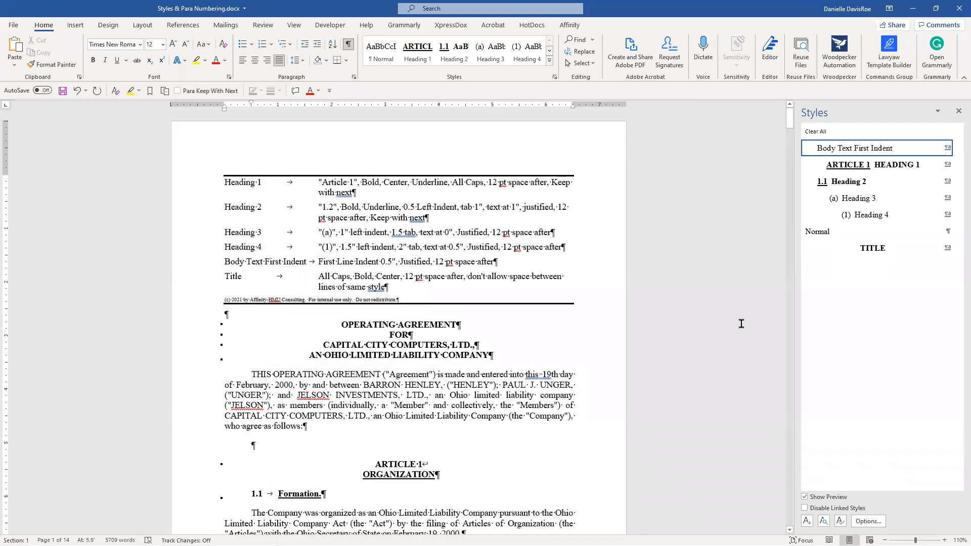
click(837, 232)
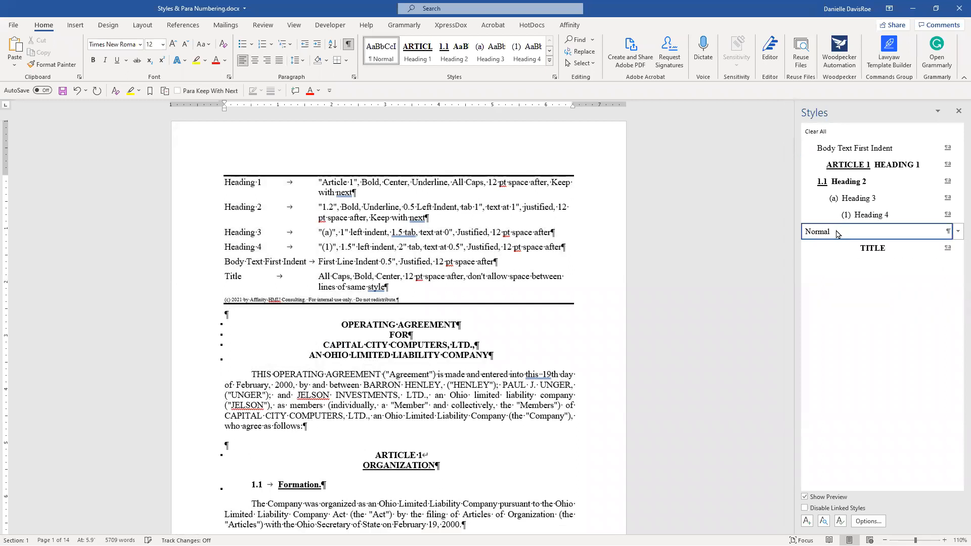
Step: Preview pasting the copied paragraph as text only in the empty paragraph, and delete that empty paragraph
right_click(225, 443)
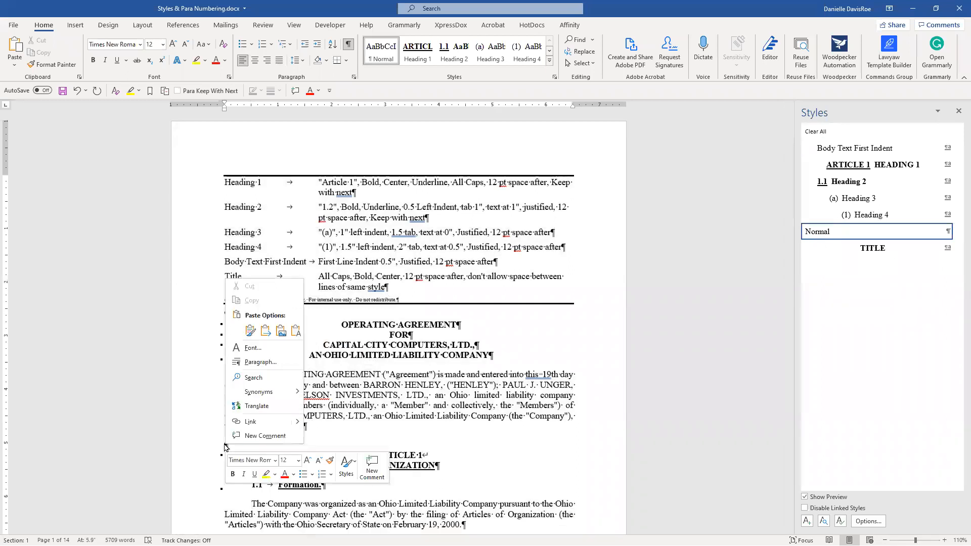
click(296, 331)
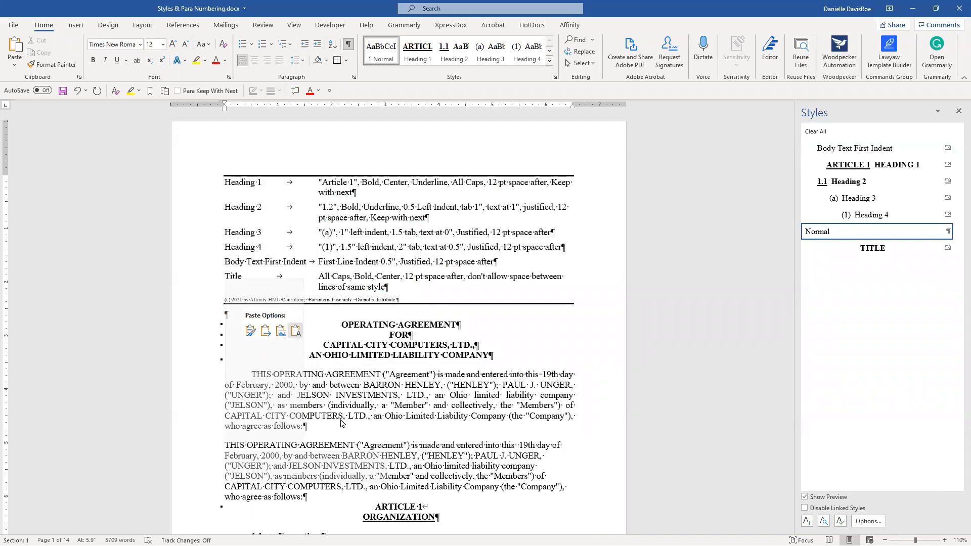
click(244, 441)
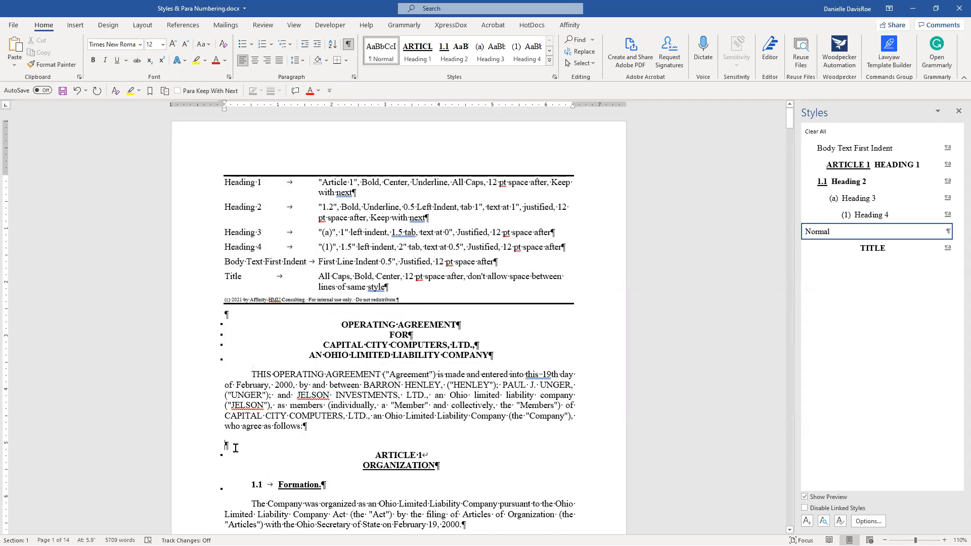
key(BackSpace)
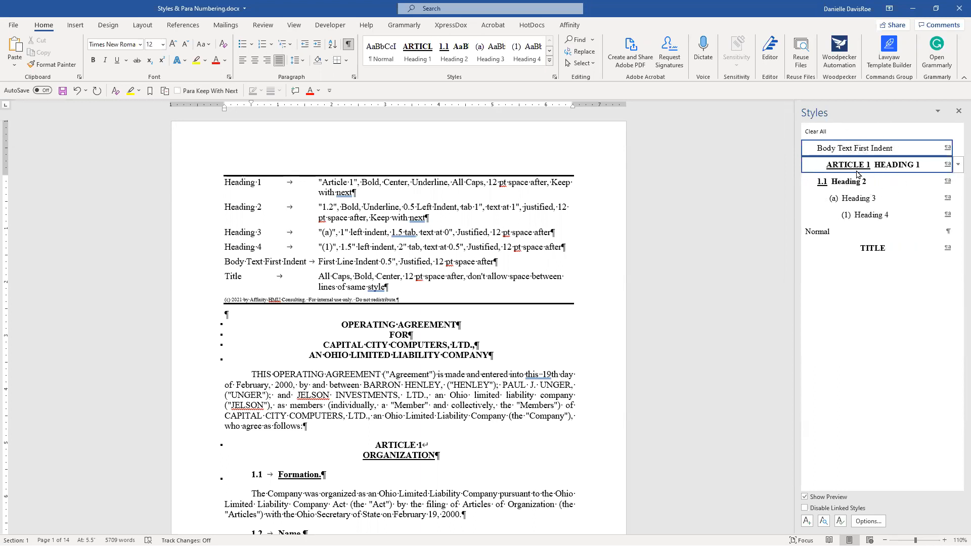
Step: Switch the ORGANIZATION article heading to the Heading 2 style and back to Heading 1
click(406, 456)
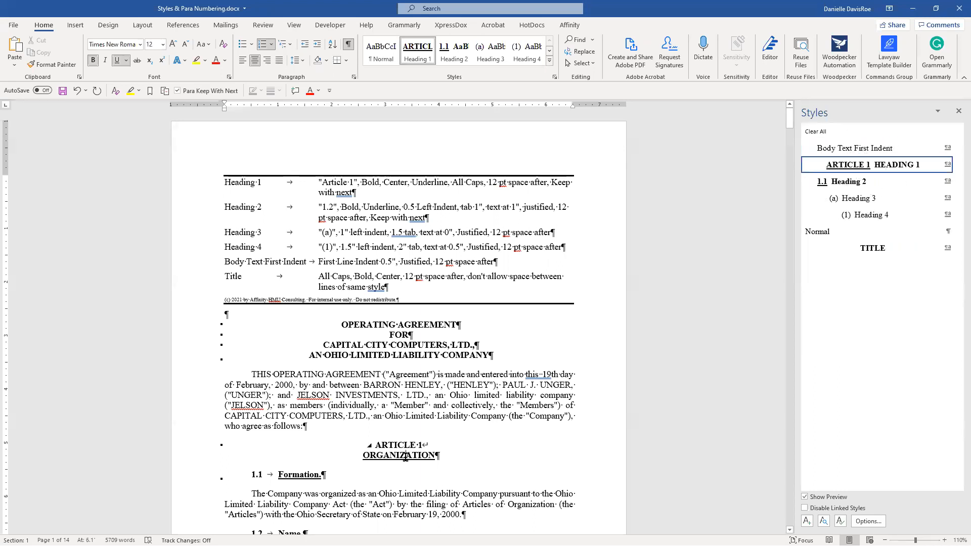
click(885, 181)
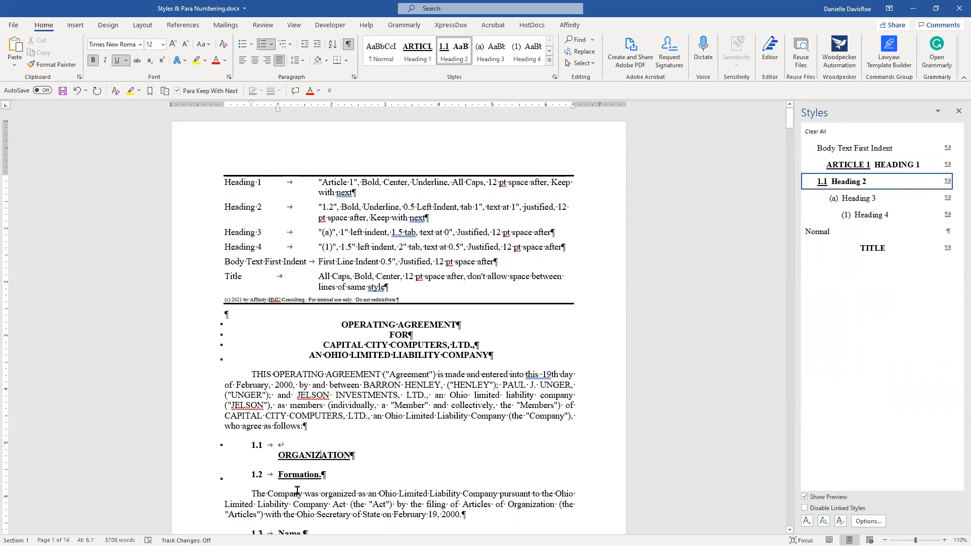
click(875, 164)
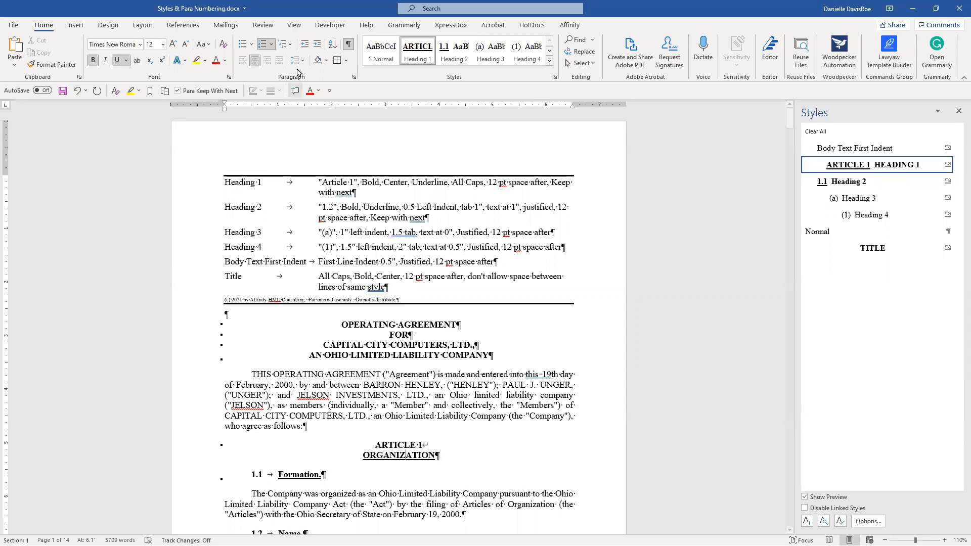
Step: Modify the Numbering - Operating Agreement list style, clearing the Heading 1 style link from level 1, and apply the changes
click(285, 44)
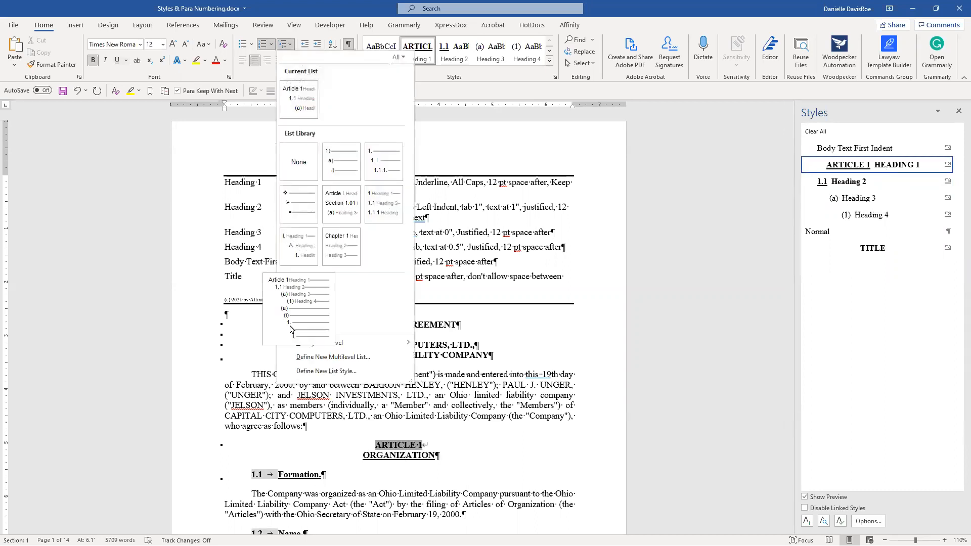
right_click(300, 315)
click(323, 318)
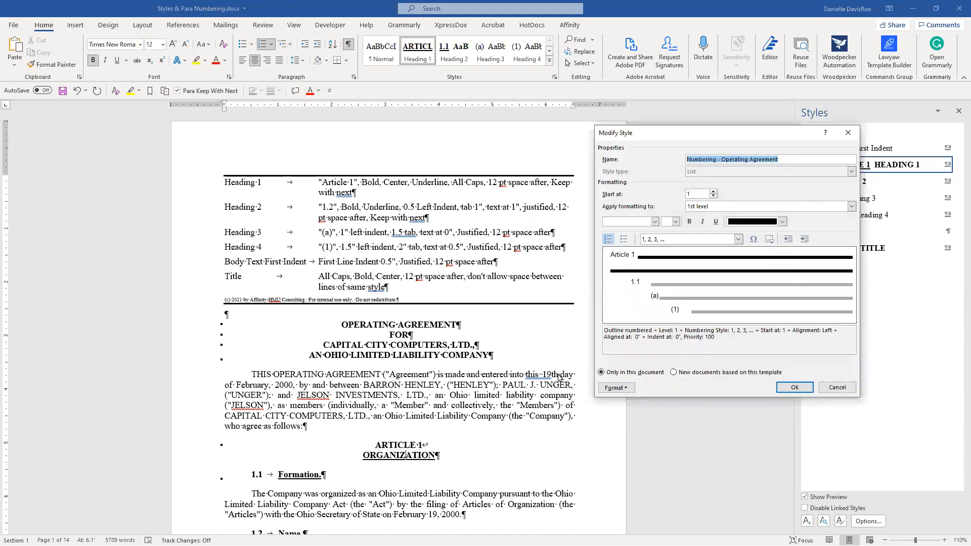
click(616, 387)
click(635, 468)
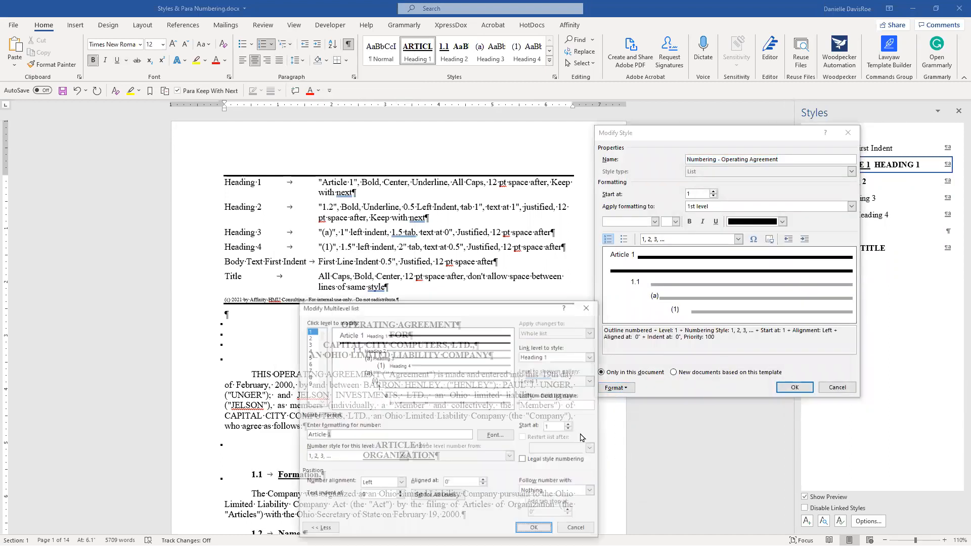
click(592, 357)
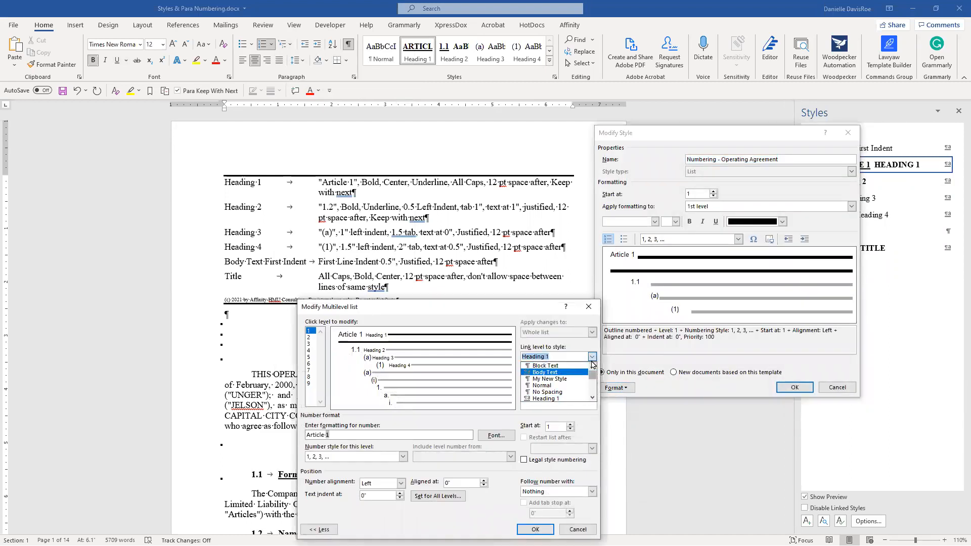
key(BackSpace)
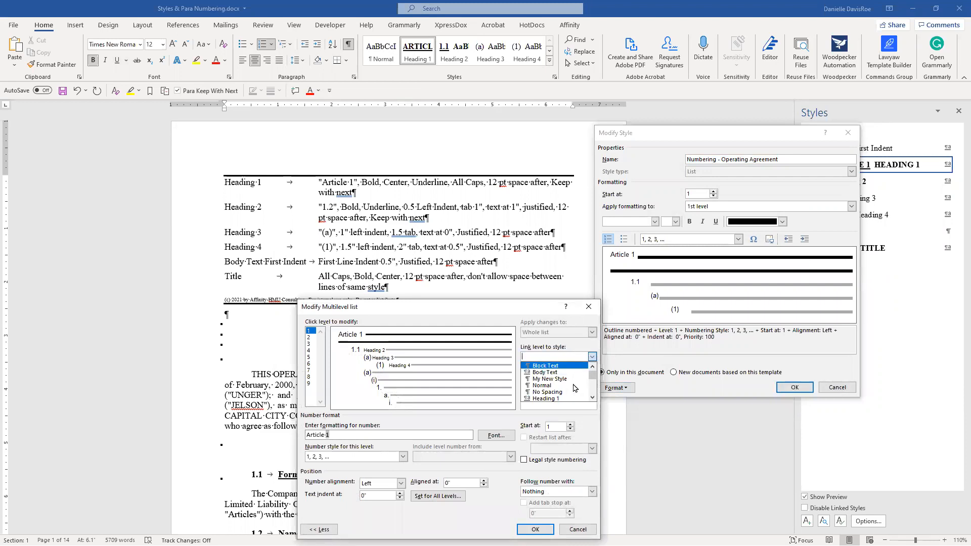
click(535, 529)
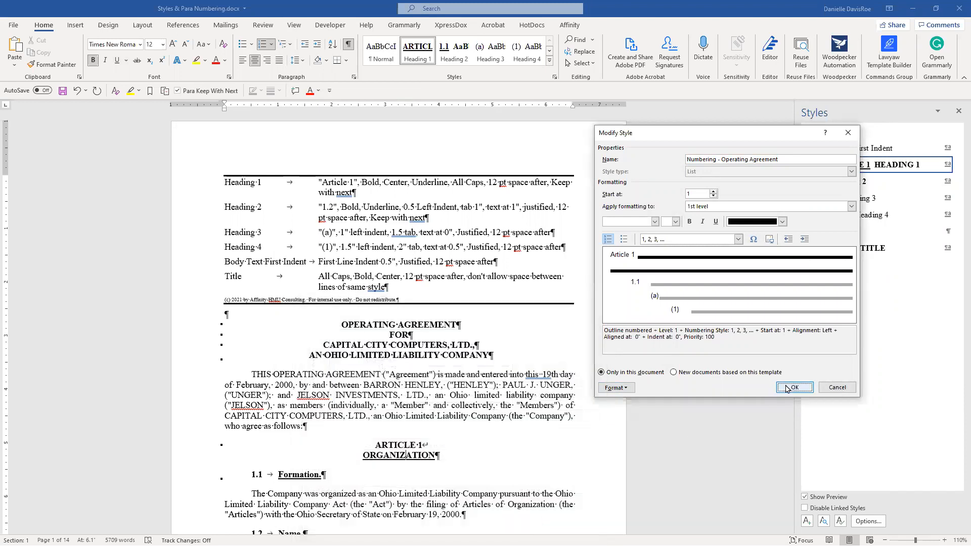
click(793, 387)
Step: Reset the ORGANIZATION article heading to the Normal style and reapply Heading 1 to it
scroll(427, 425, down, 1)
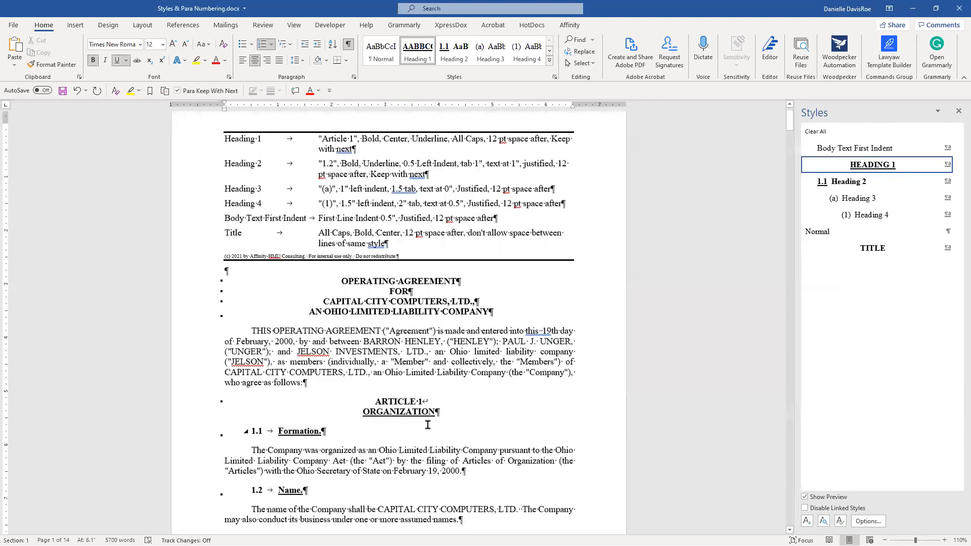
scroll(427, 425, down, 1)
click(833, 231)
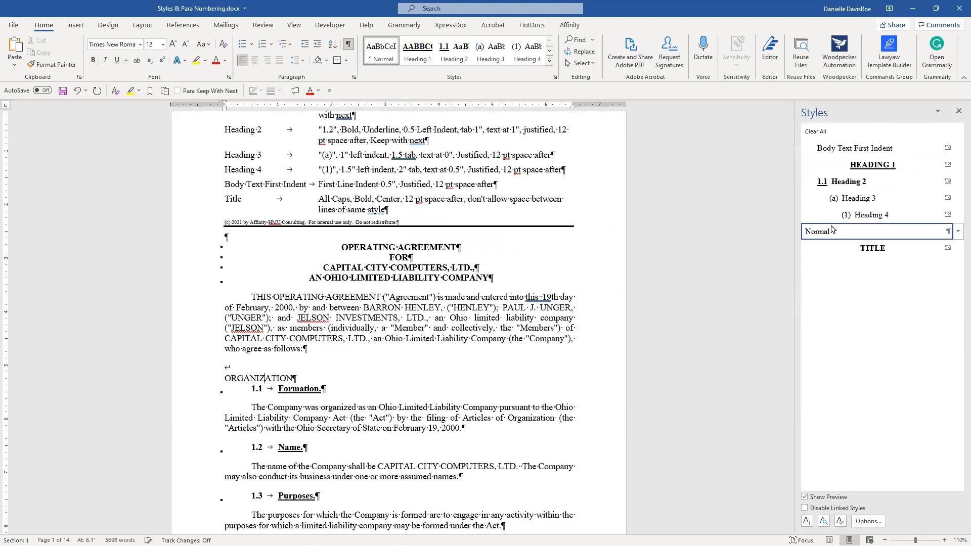
click(845, 166)
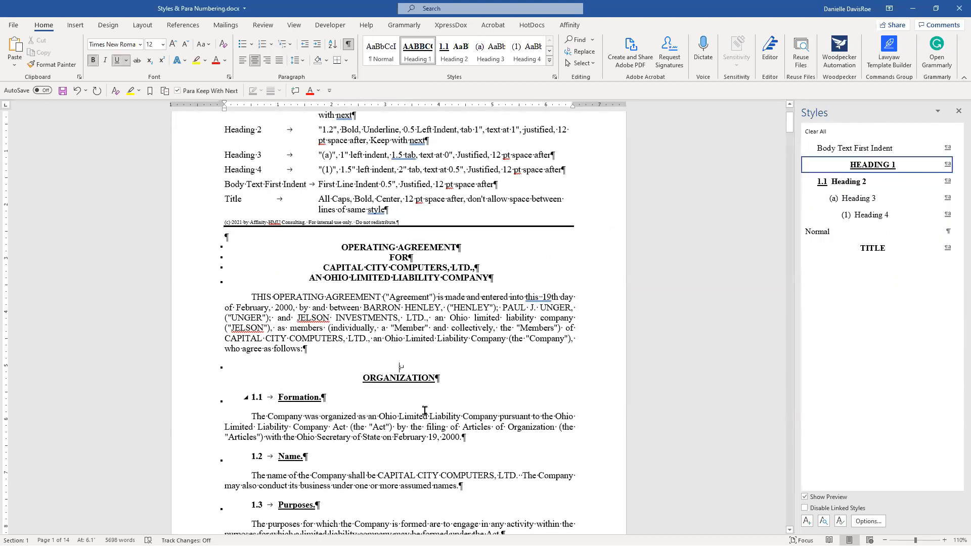